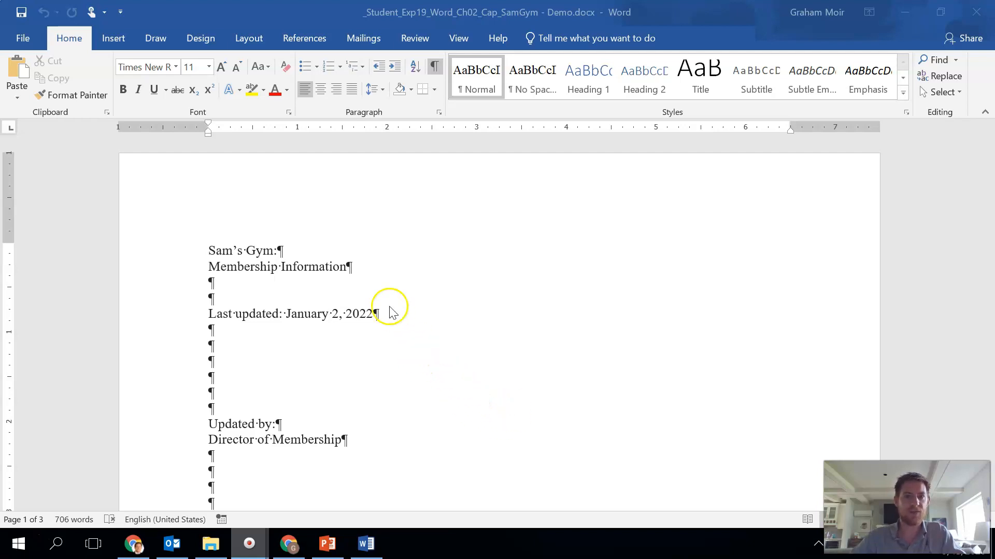
Apply the Integral theme to the Sam's Gym document from the Design themes gallery
left_click(197, 38)
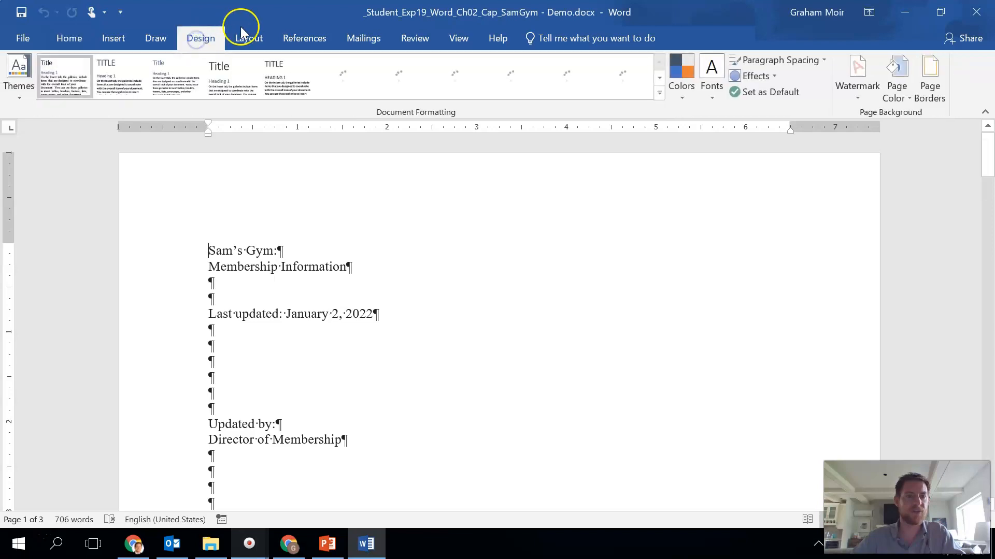
left_click(19, 100)
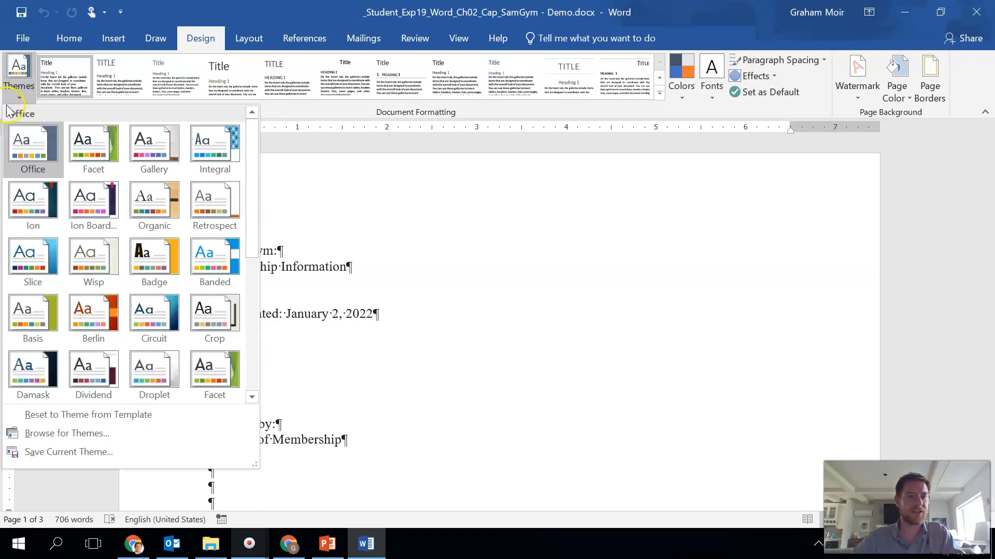
left_click(227, 154)
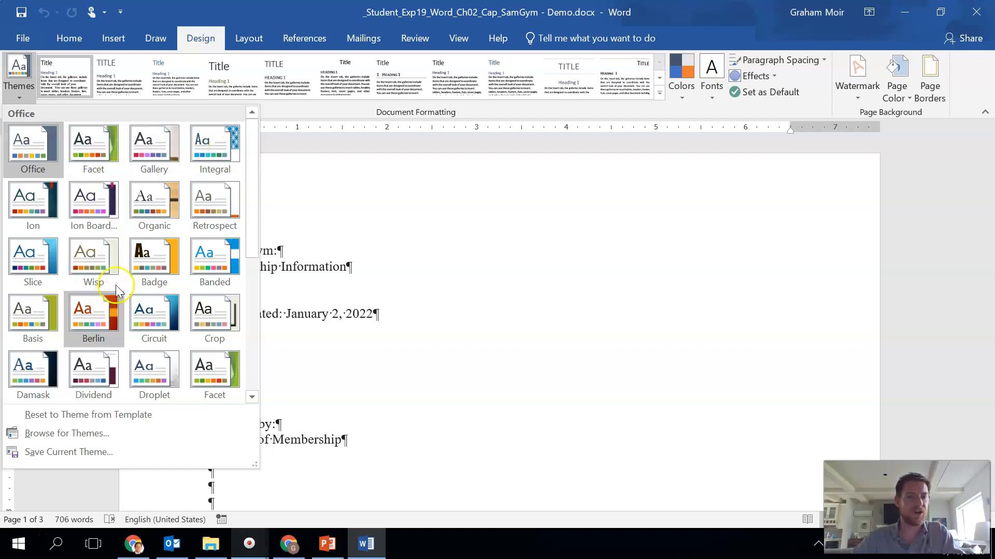
left_click(206, 163)
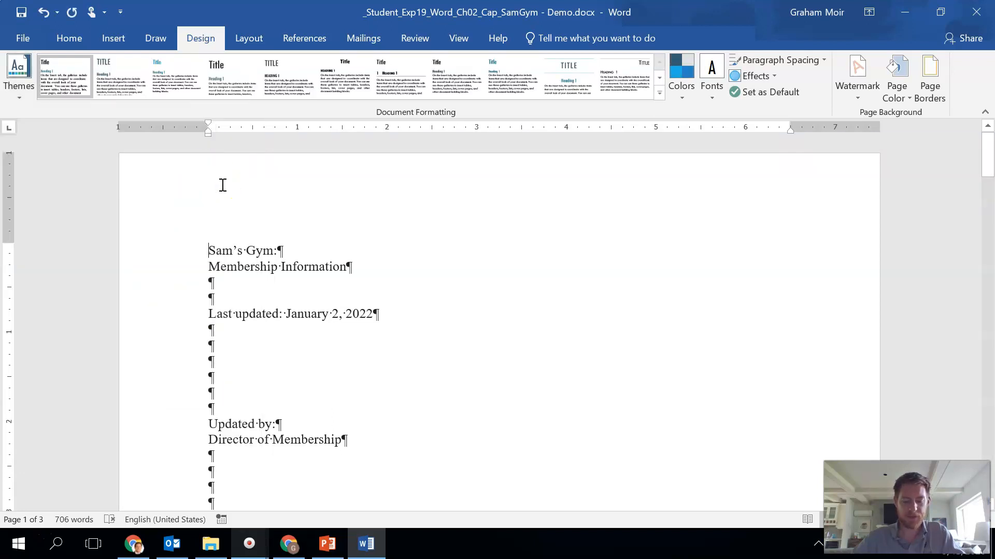
left_click(223, 187)
Switch the document's theme colour palette to Median
left_click(16, 73)
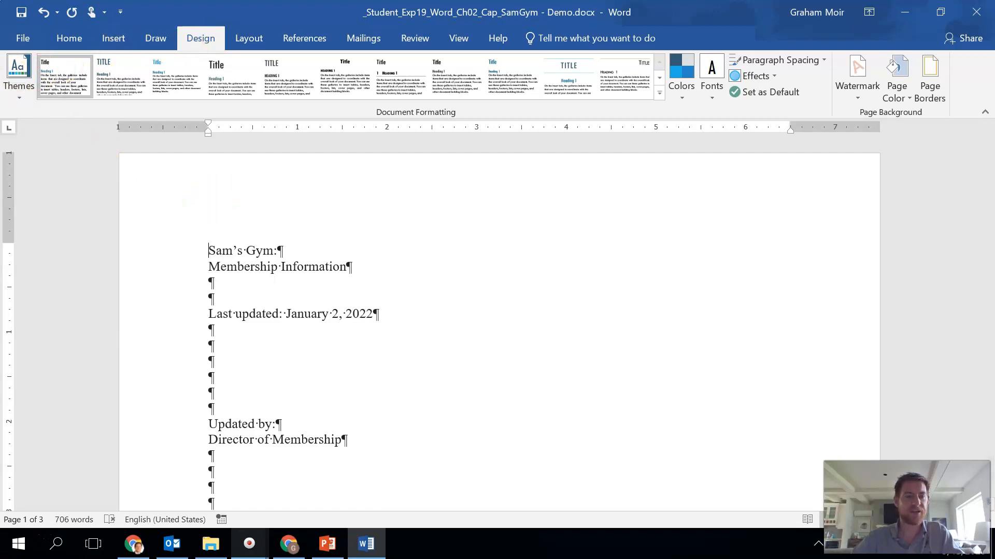
left_click(681, 95)
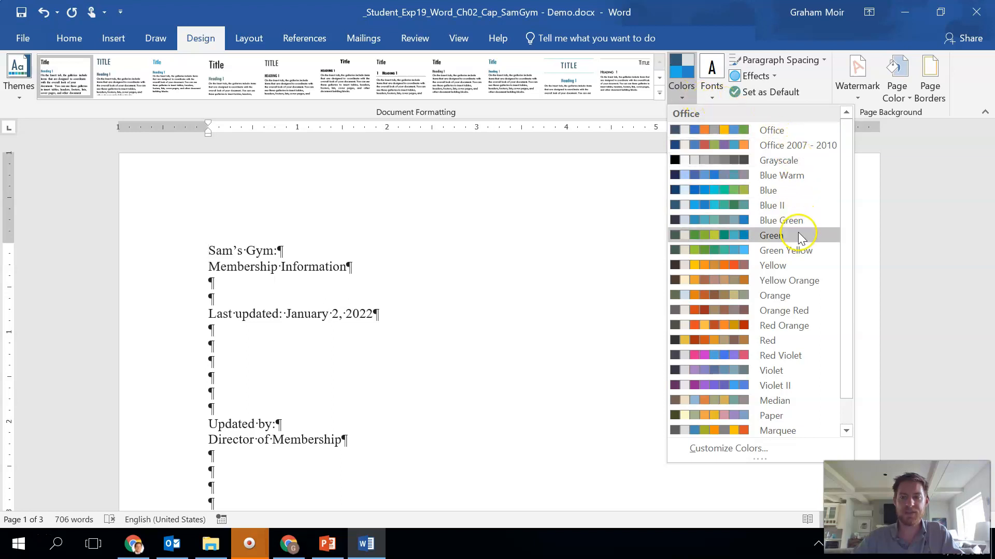
left_click(812, 400)
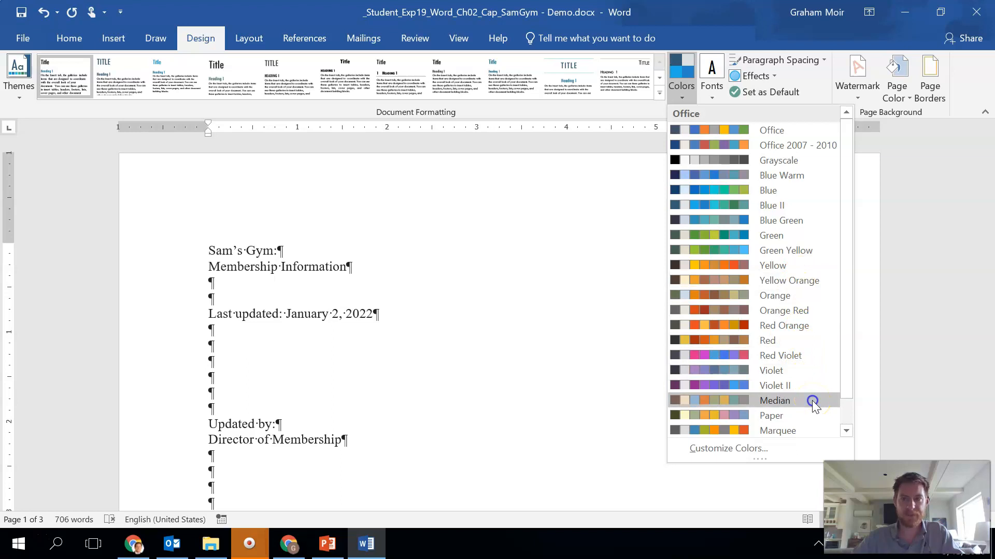
Apply the Office 2007 - 2010 theme font set (Cambria headings, Calibri body)
left_click(710, 99)
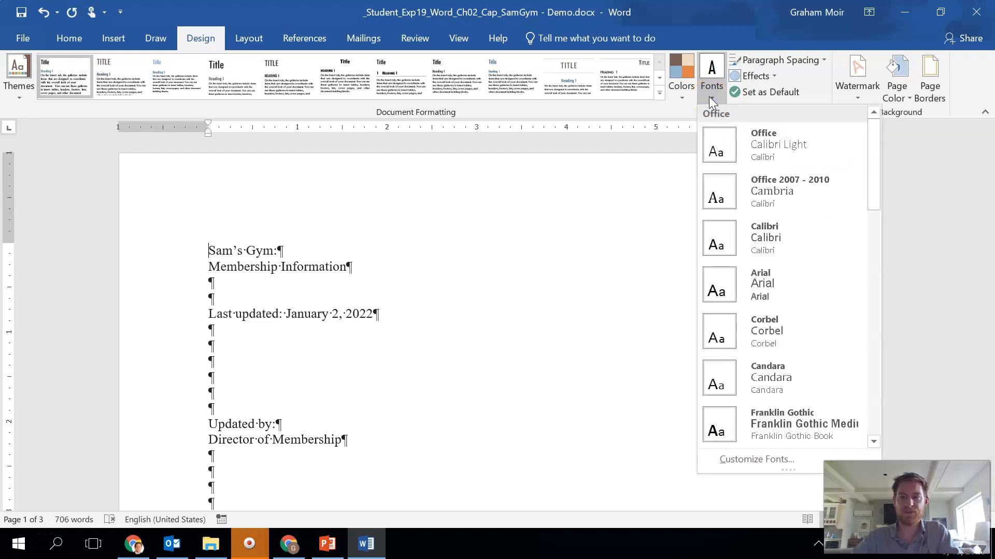
left_click(794, 199)
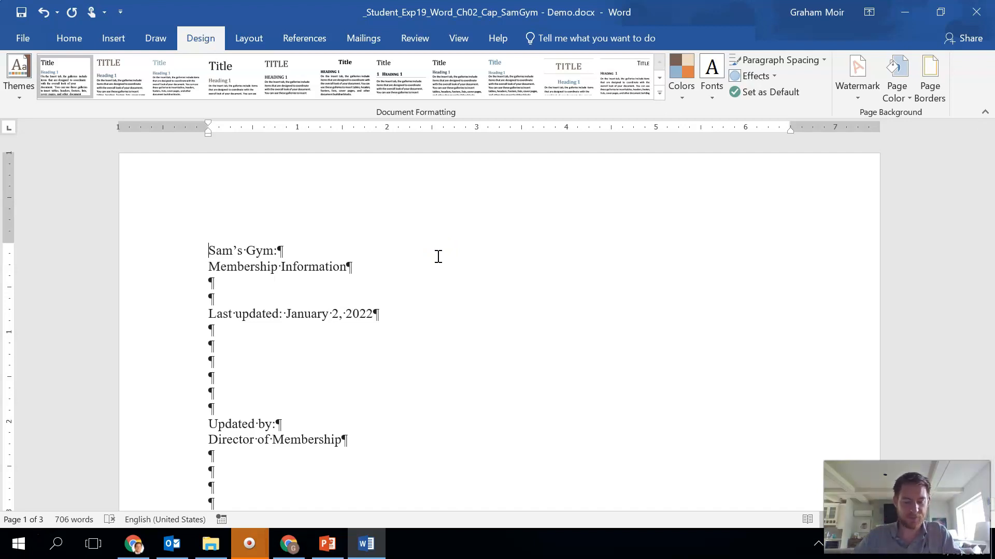
left_click(435, 256)
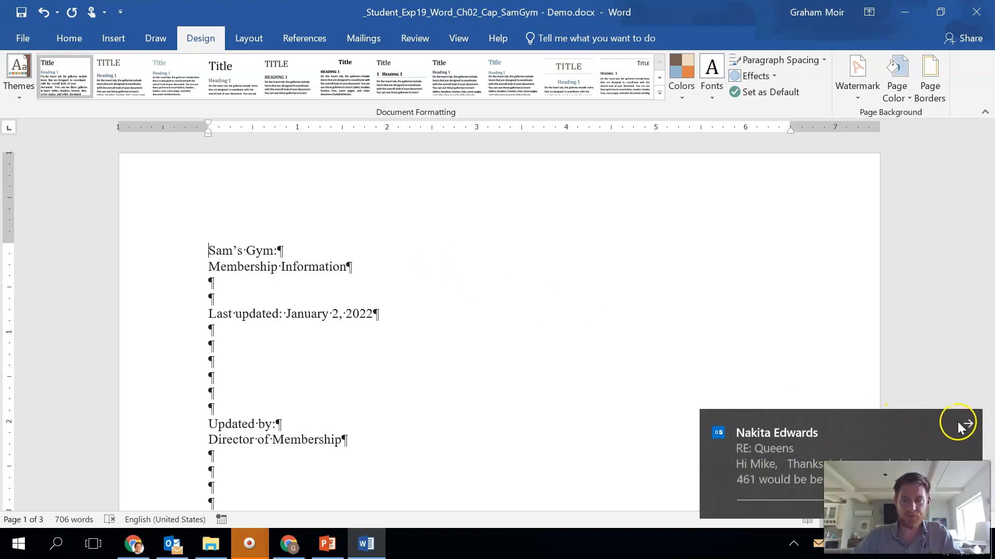
Dismiss the mail notification and close Outlook from the taskbar
left_click(965, 419)
left_click(209, 250)
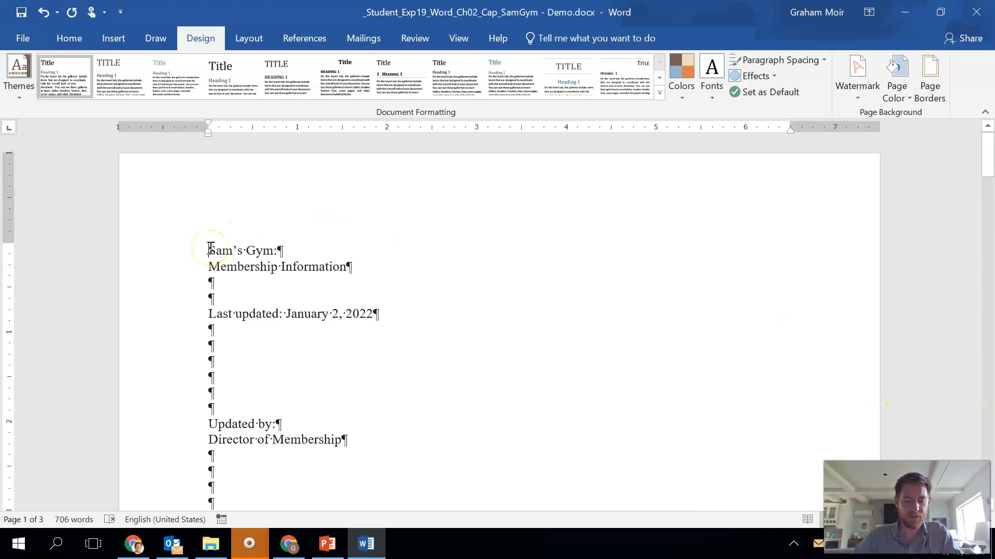
right_click(172, 543)
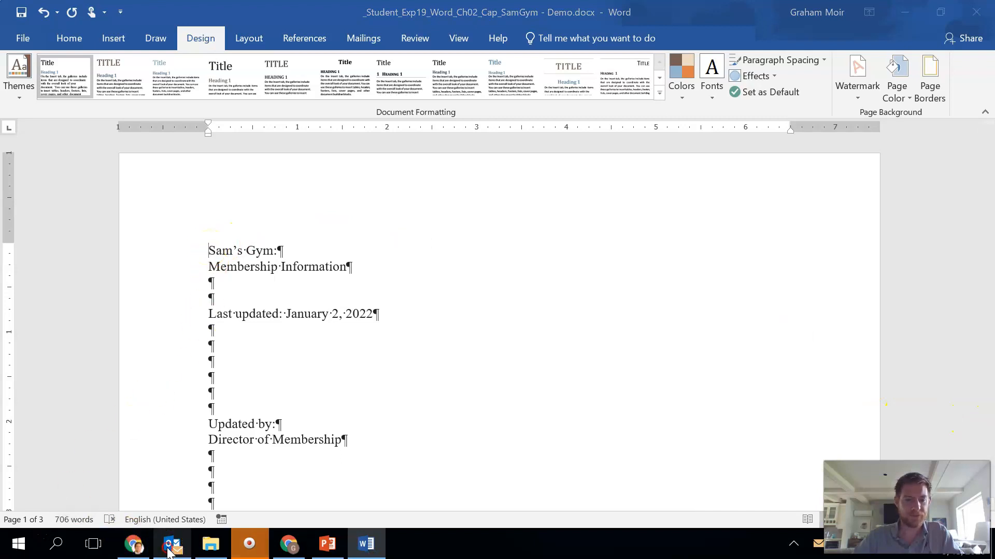
left_click(171, 512)
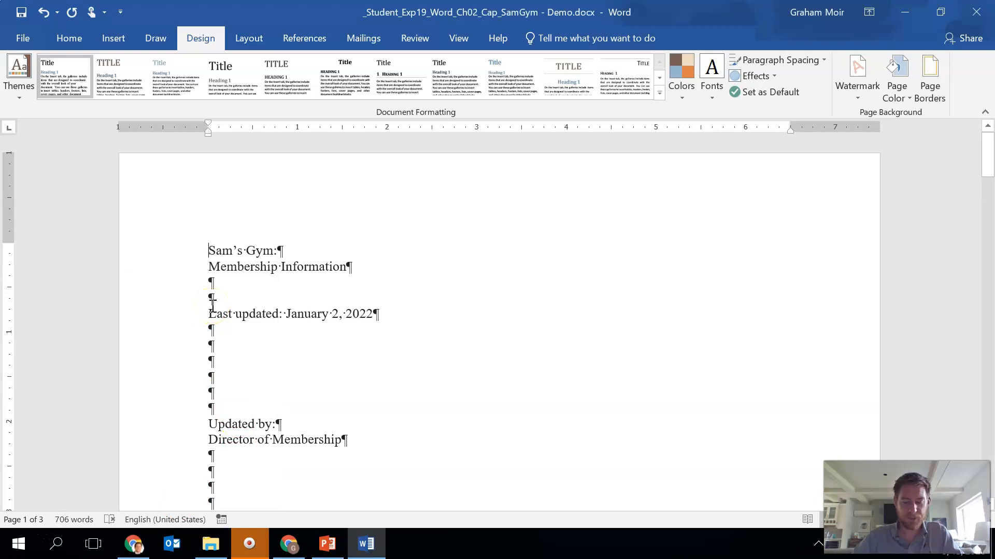
Preview a sans-serif style set, then revert to the original serif style set
left_click(254, 325)
left_click(207, 253)
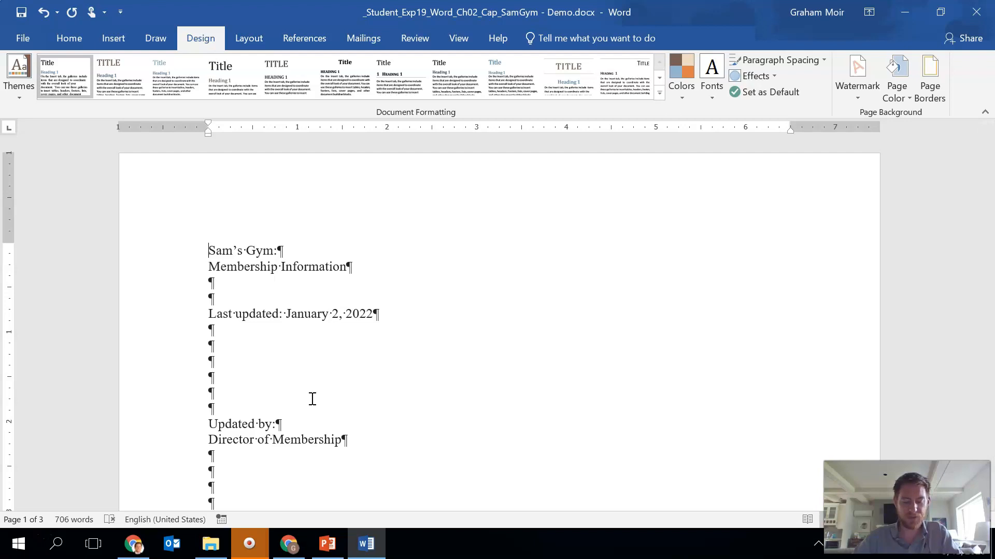
left_click(105, 96)
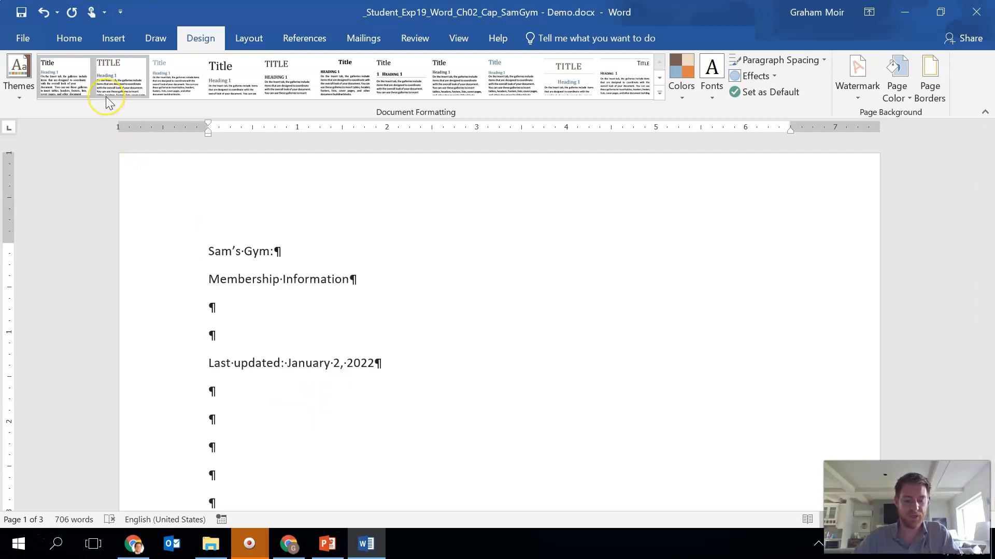
left_click(77, 78)
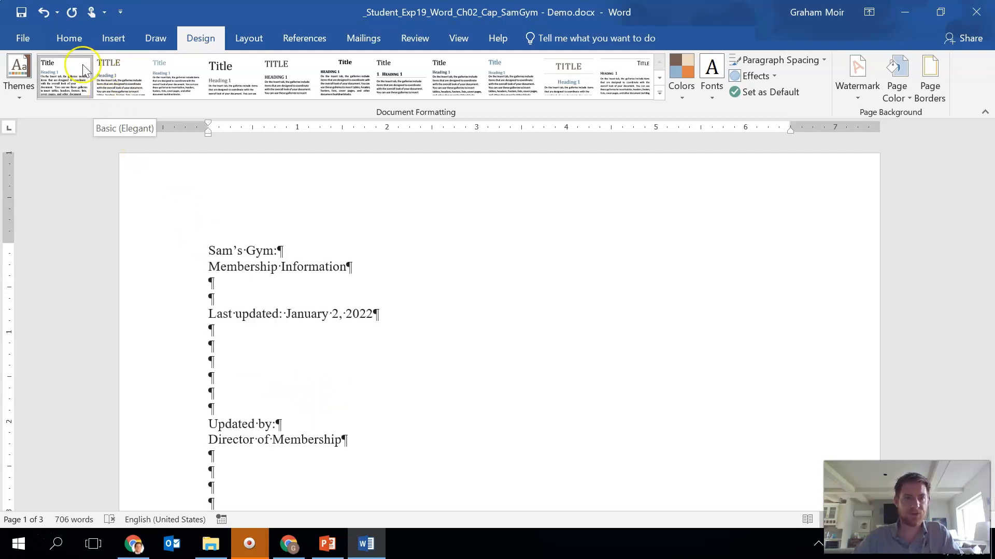
Start a new style from formatting via the Home Styles gallery, with the default name Style1
left_click(64, 37)
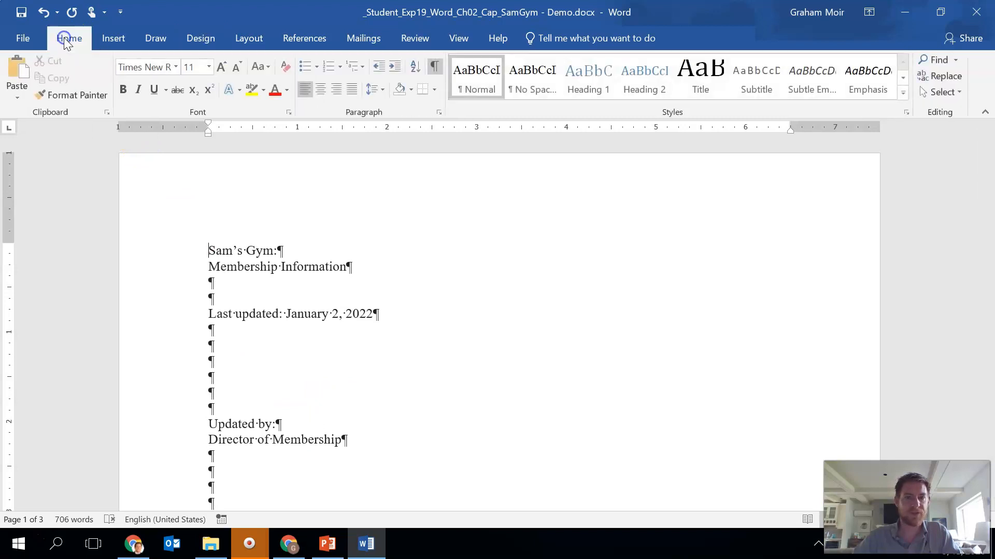
left_click(902, 95)
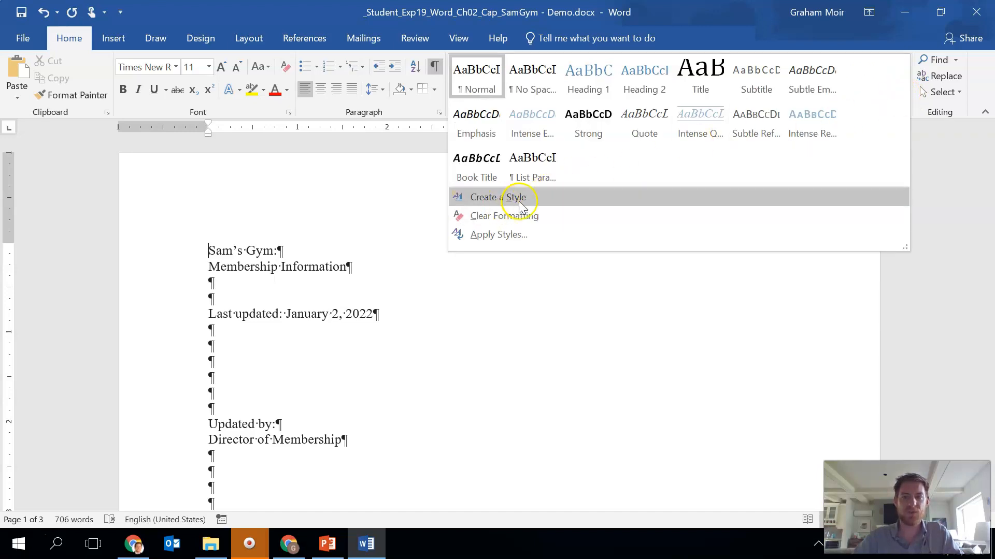
left_click(602, 203)
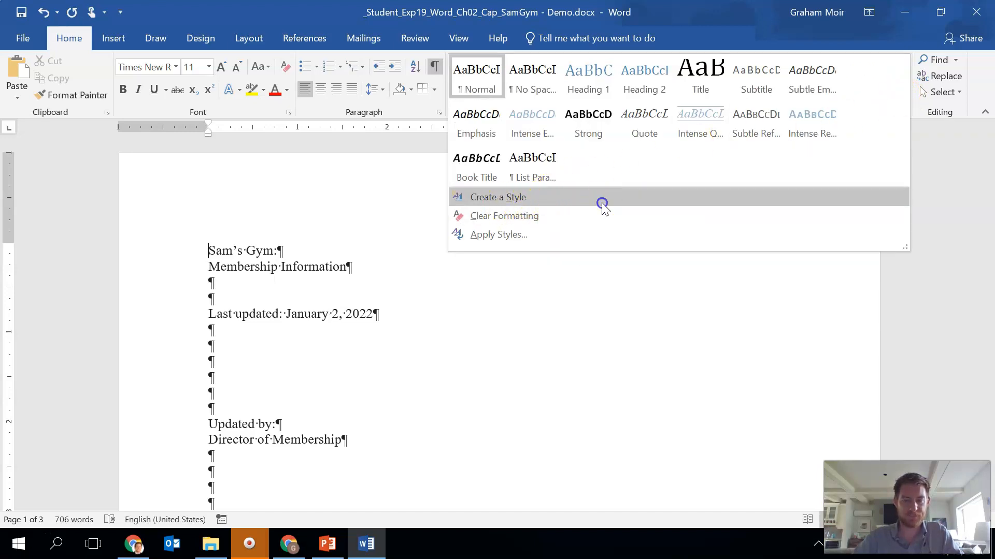
left_click_drag(199, 23, 673, 149)
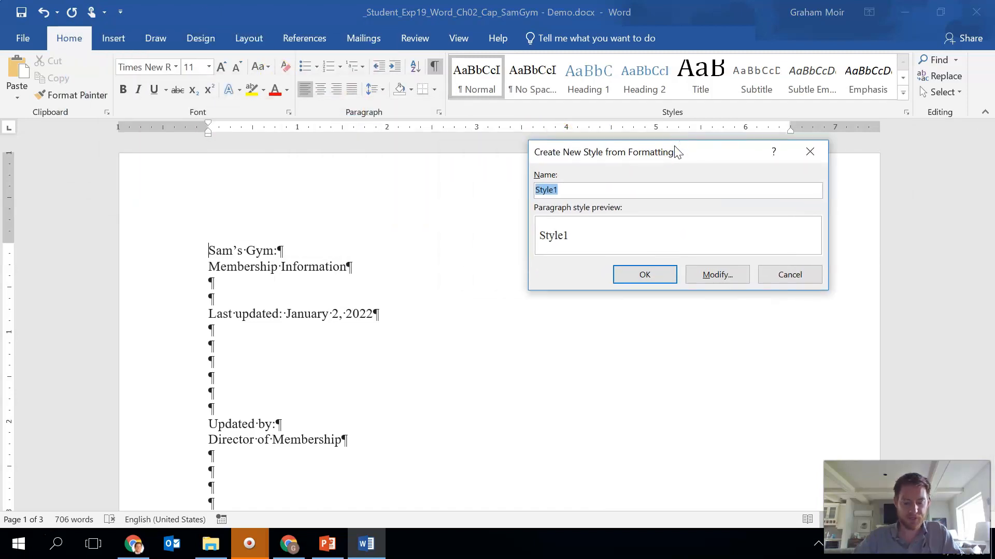
Name the new style Title_Page_1 and set its style type to Paragraph
type("Title_Page_1")
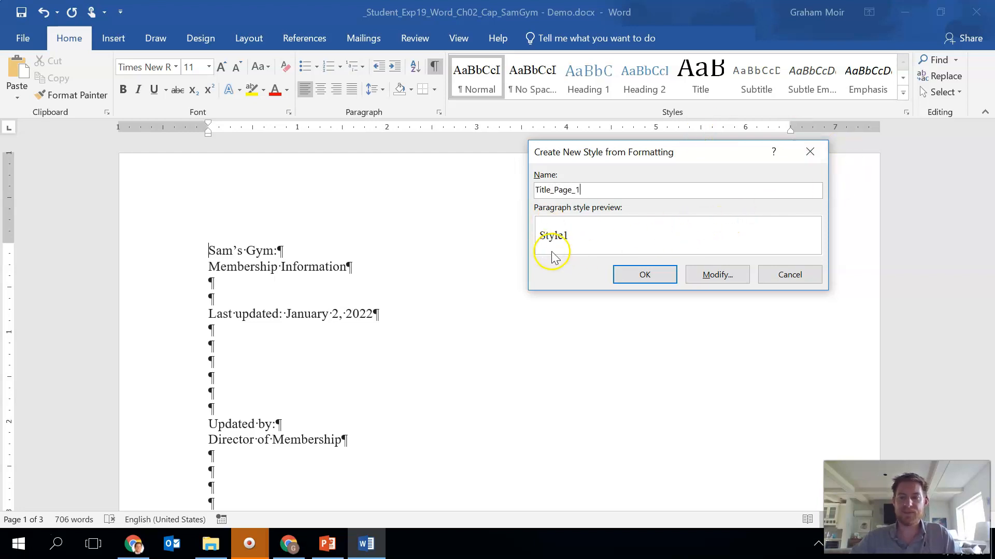
left_click(715, 276)
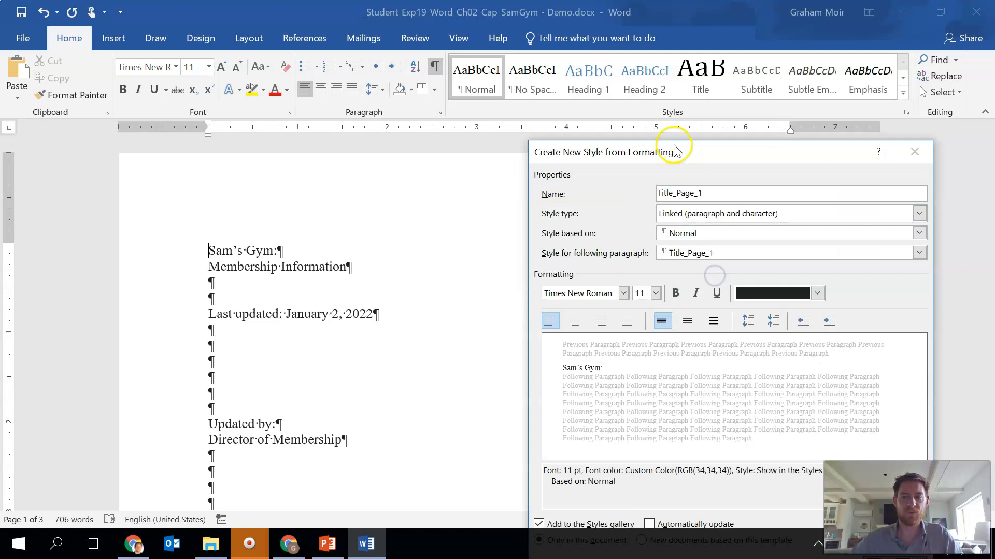
left_click_drag(669, 152, 496, 48)
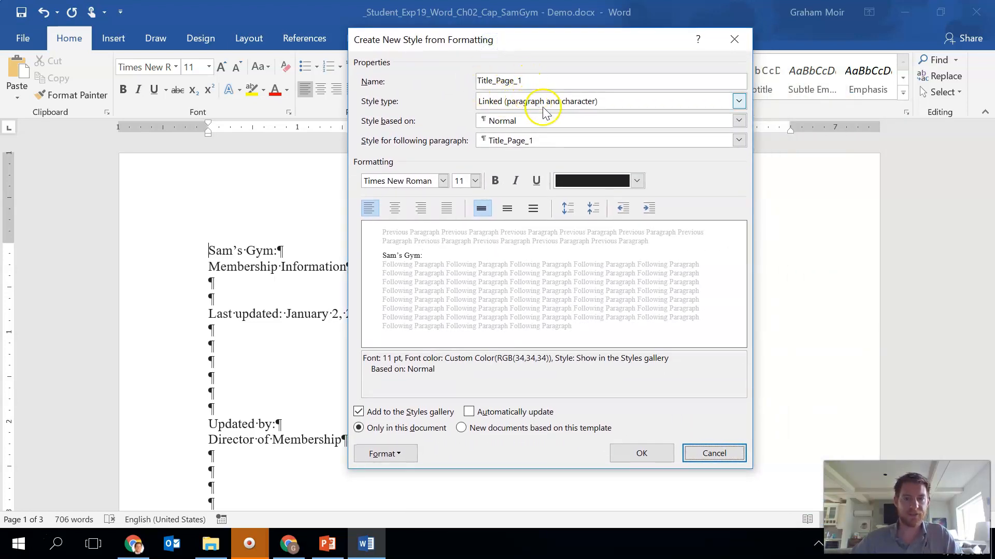
left_click(738, 102)
left_click(523, 120)
left_click(522, 120)
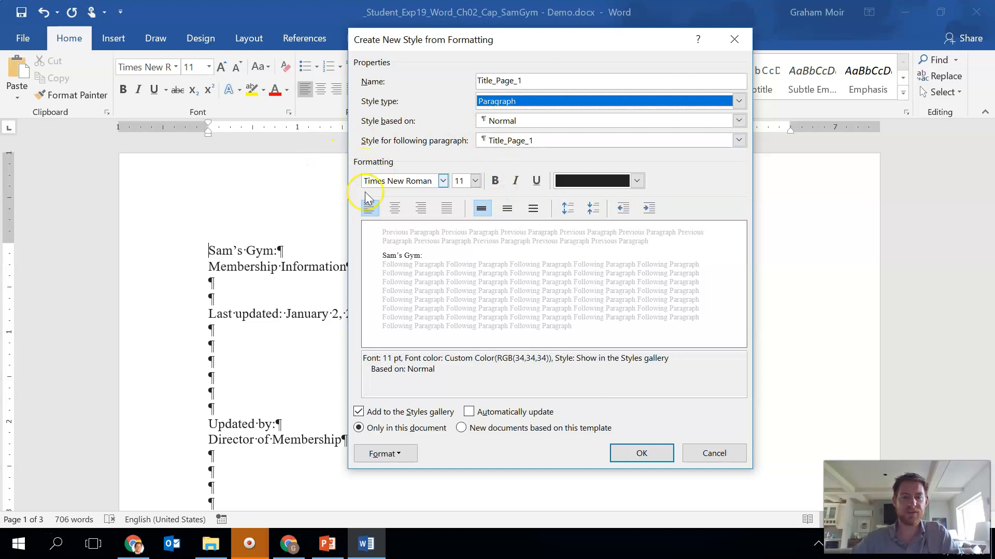
Give Title_Page_1 a 22 pt size and Ice Blue, Accent 1, Darker 25% colour, then create it
left_click(475, 182)
left_click(458, 293)
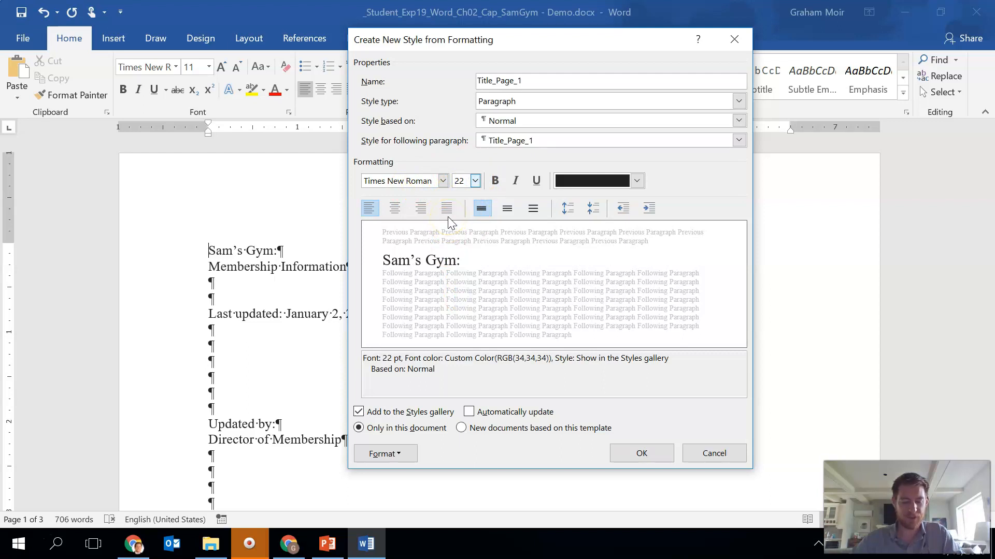
left_click(637, 182)
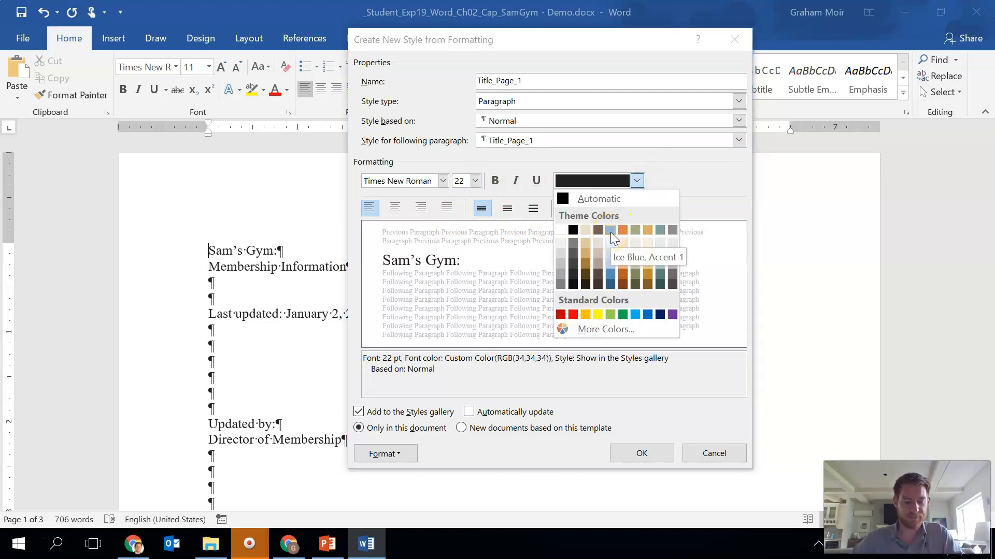
left_click(611, 253)
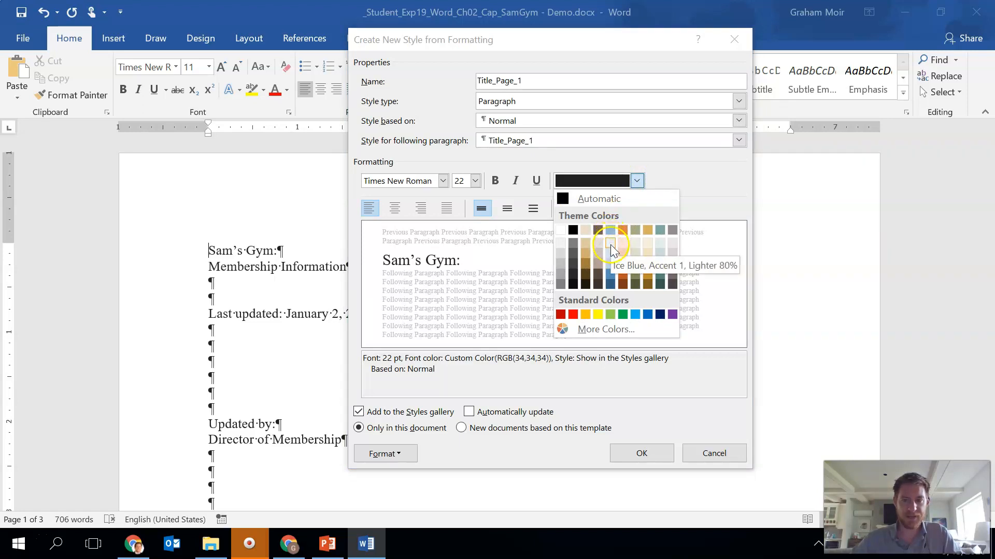
left_click(611, 265)
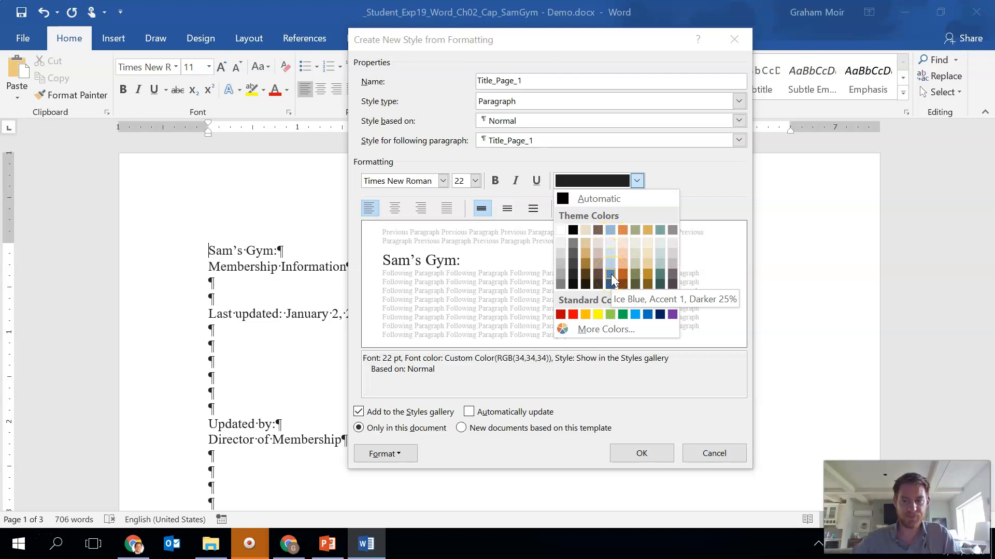
left_click(611, 275)
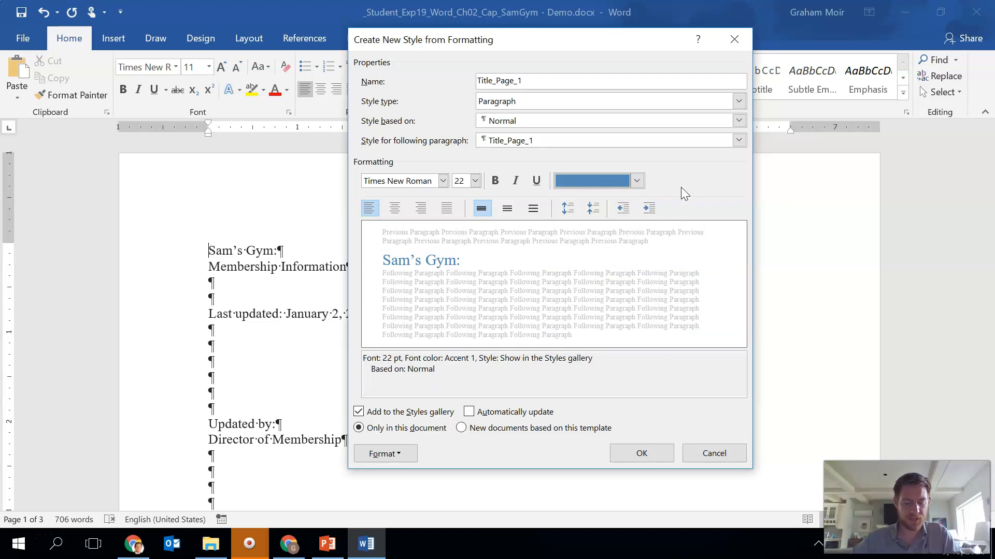
left_click(623, 454)
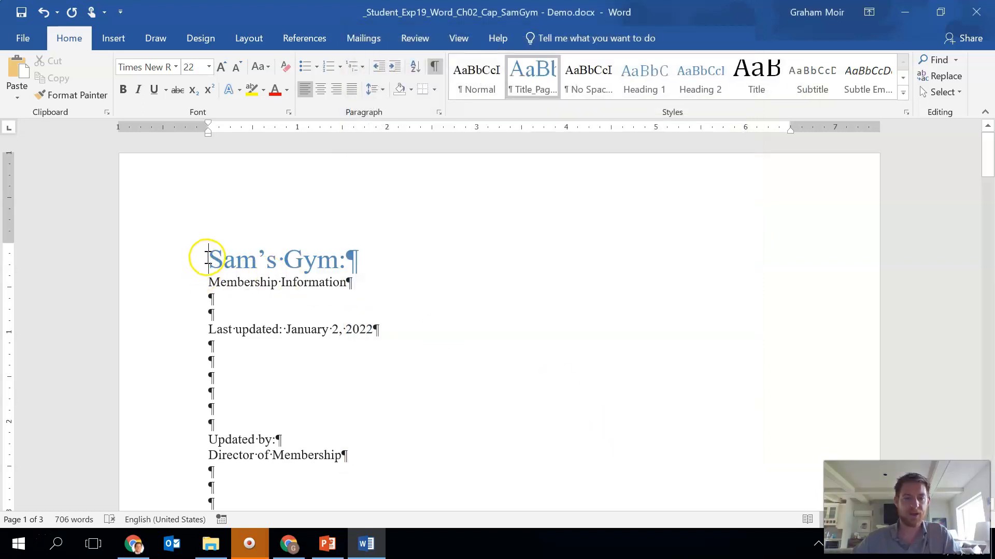
Format the Membership Information line as 16 pt in Ice Blue, Accent 1, Darker 25%
left_click_drag(207, 258, 362, 269)
left_click(396, 269)
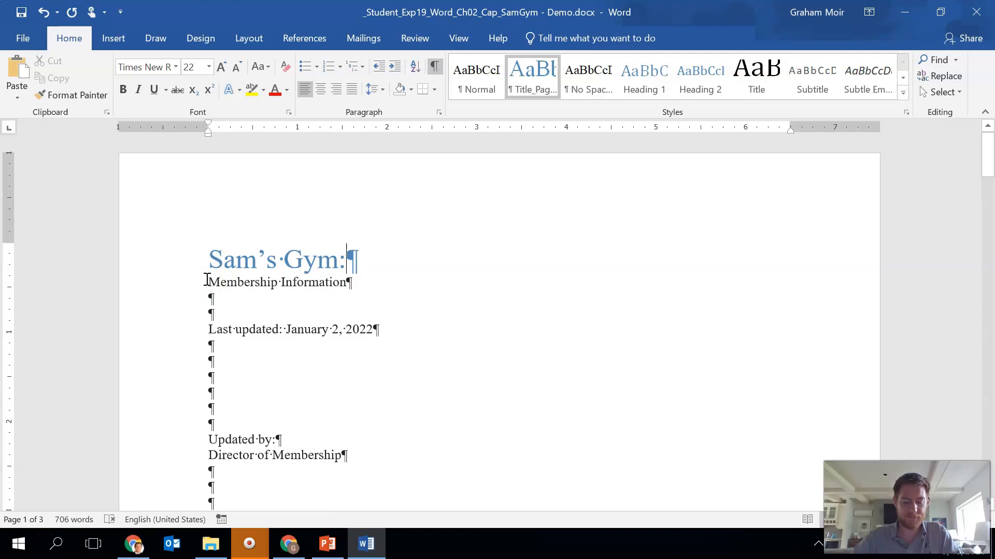
left_click_drag(206, 280, 371, 283)
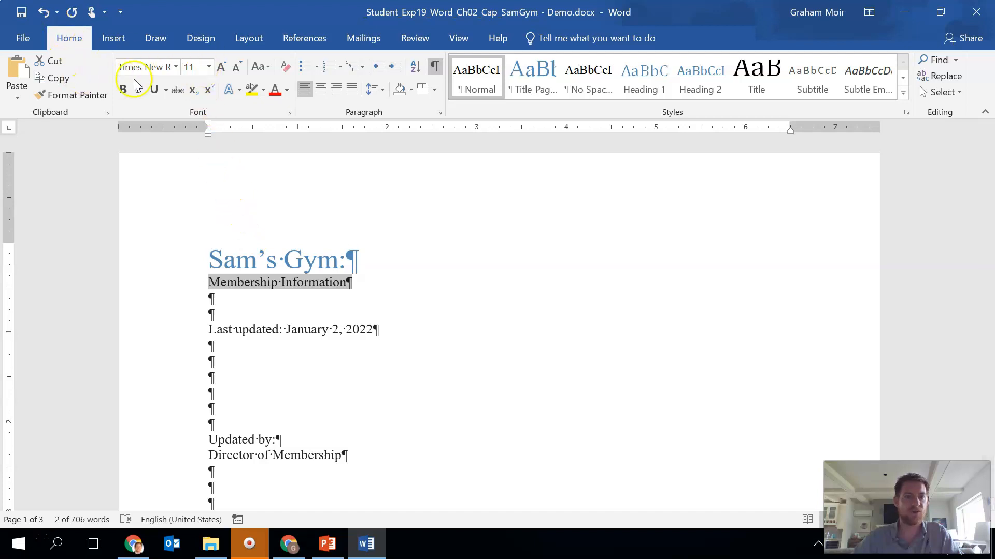
left_click(209, 68)
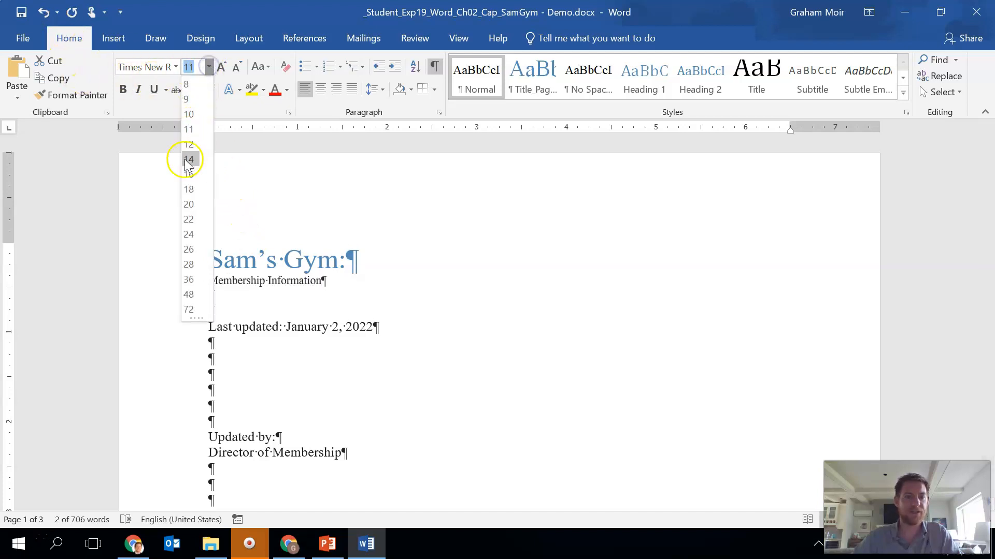
left_click(190, 175)
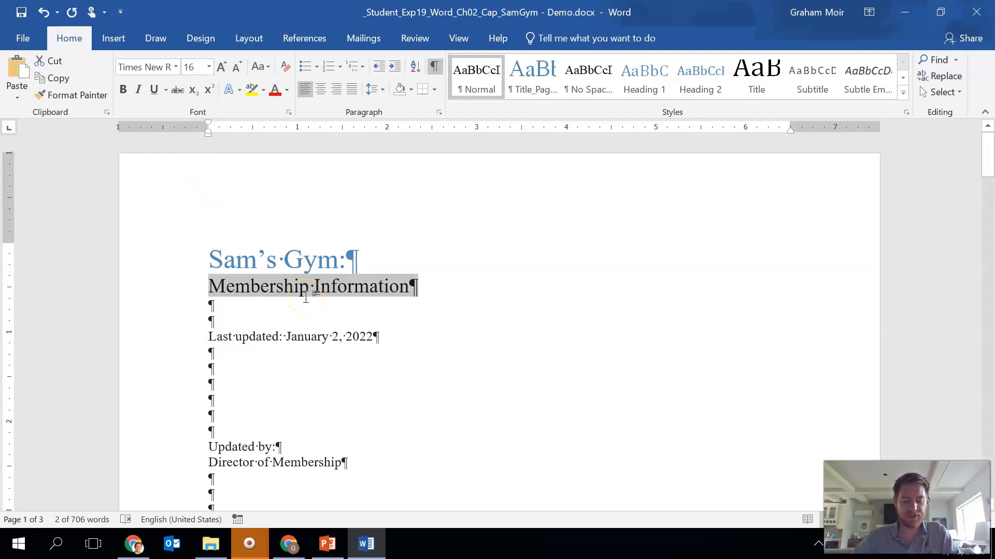
left_click(286, 90)
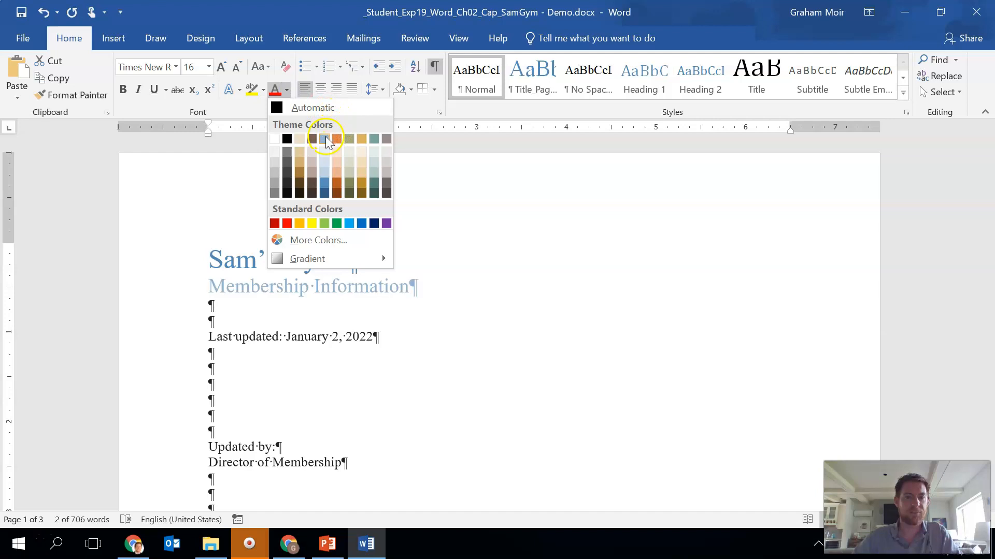
left_click(325, 187)
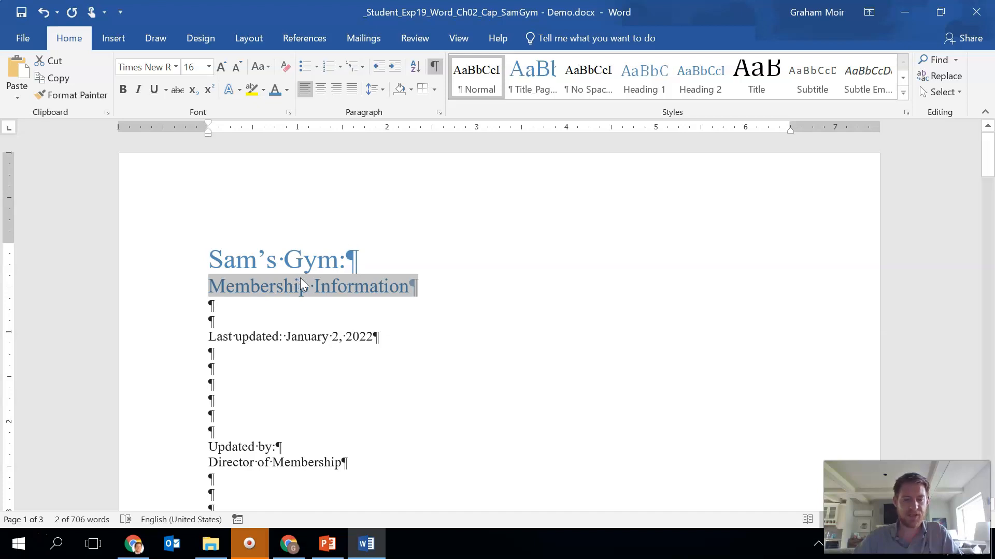
Add the director's full name after 'Updated by:' with a leading space, and select it
scroll(241, 261, "down", 1)
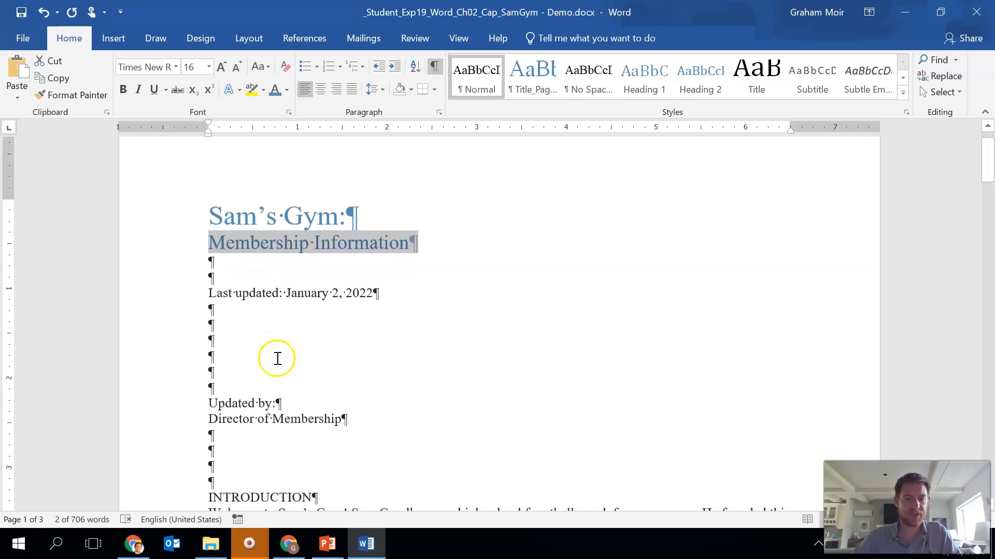
left_click(275, 404)
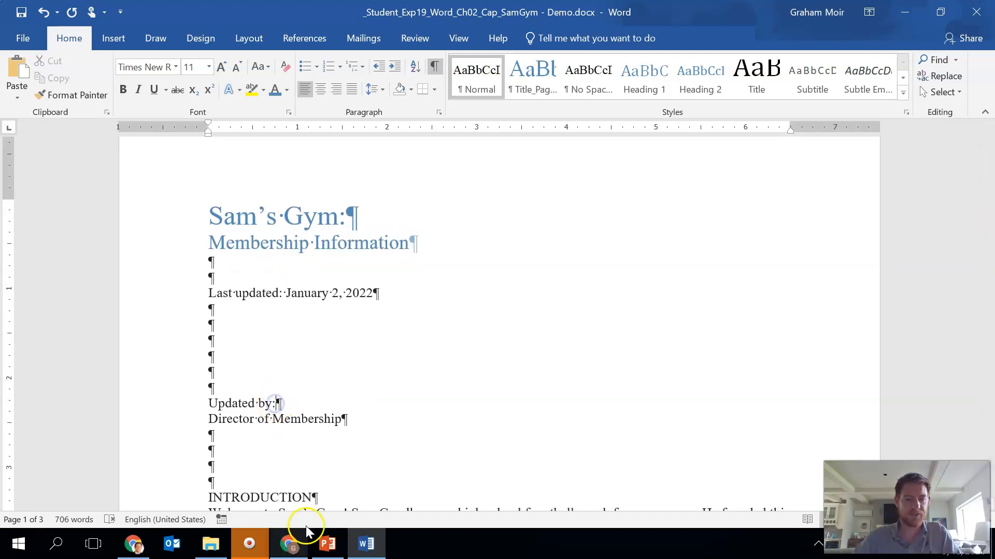
left_click(339, 442)
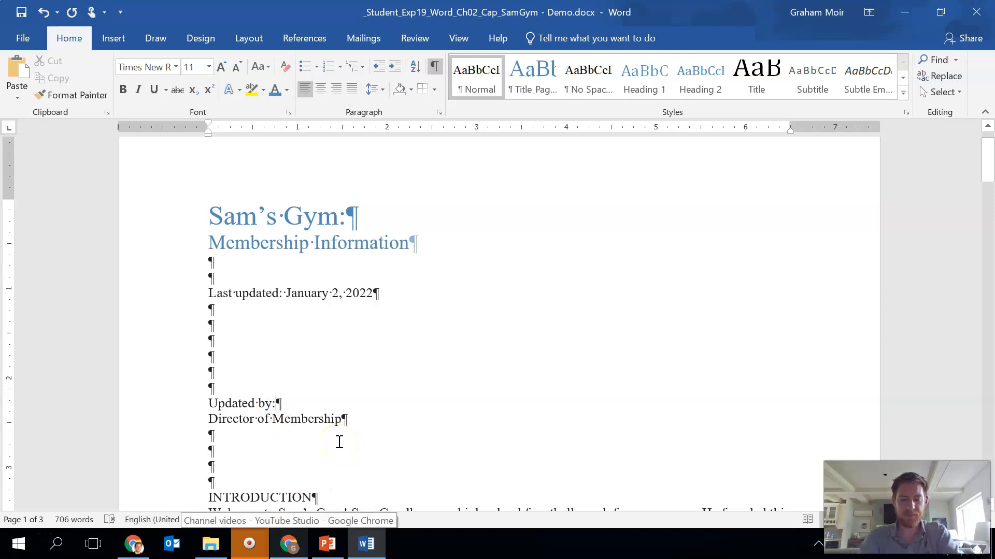
type("Laura ")
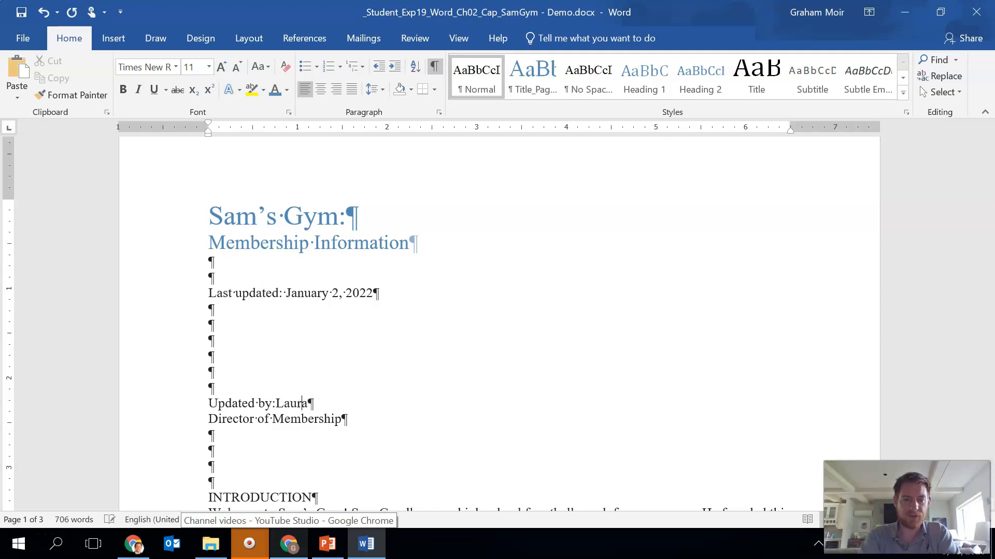
type("Sims")
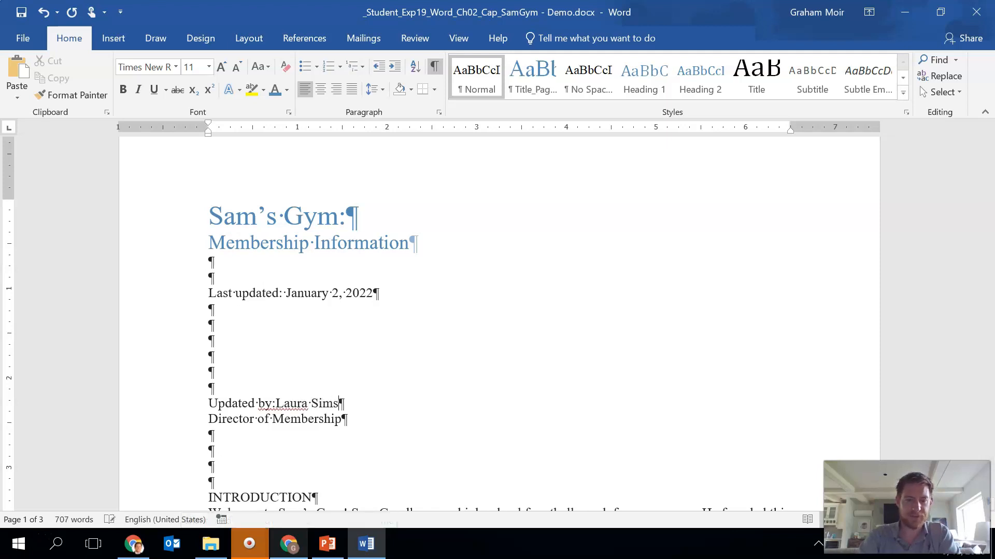
left_click(277, 403)
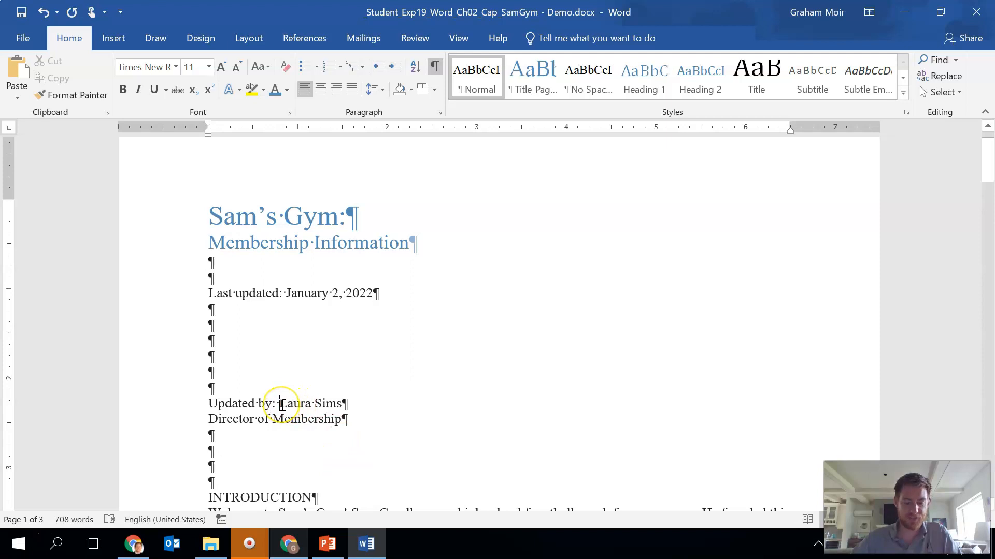
left_click_drag(281, 404, 345, 403)
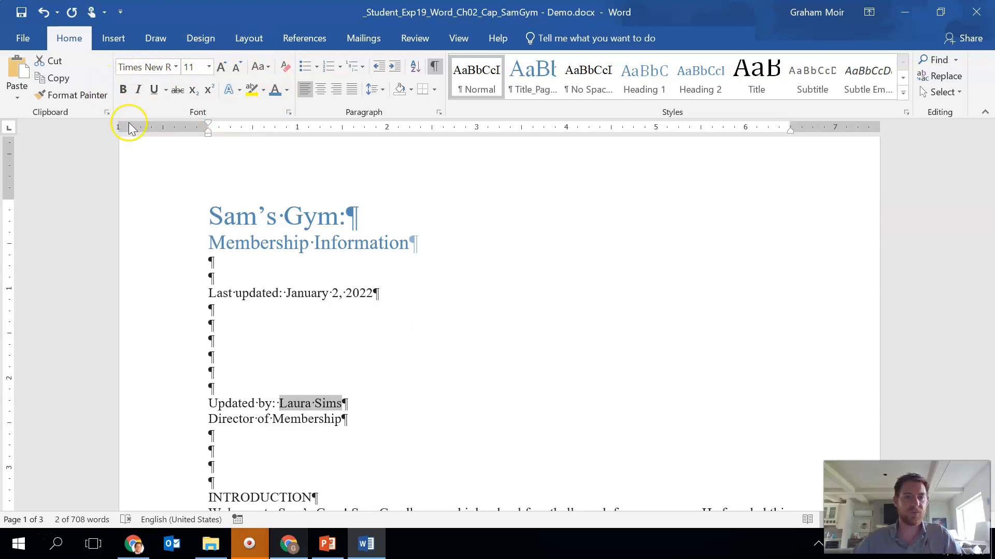
Convert the selected director's name to lowercase with Change Case
left_click(270, 66)
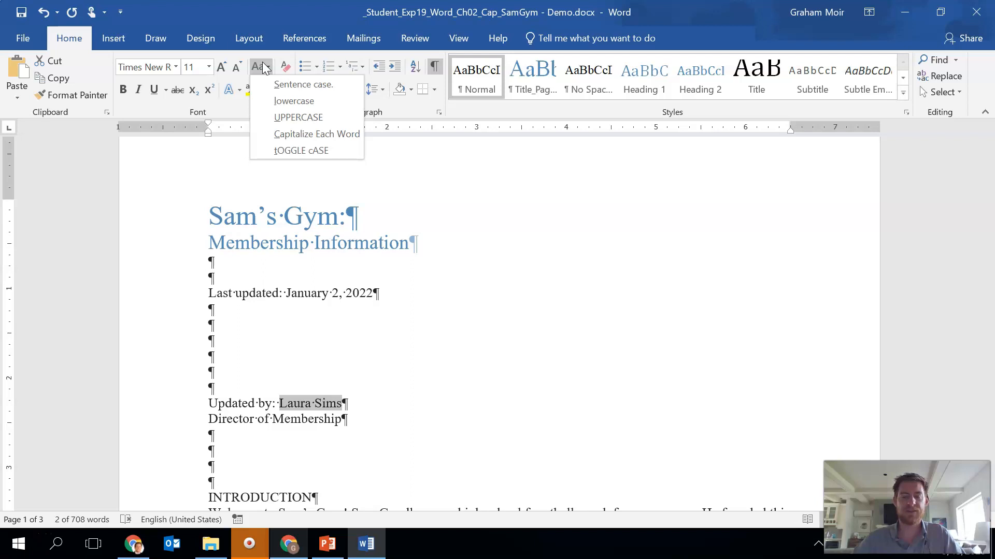
left_click(325, 101)
left_click(307, 405)
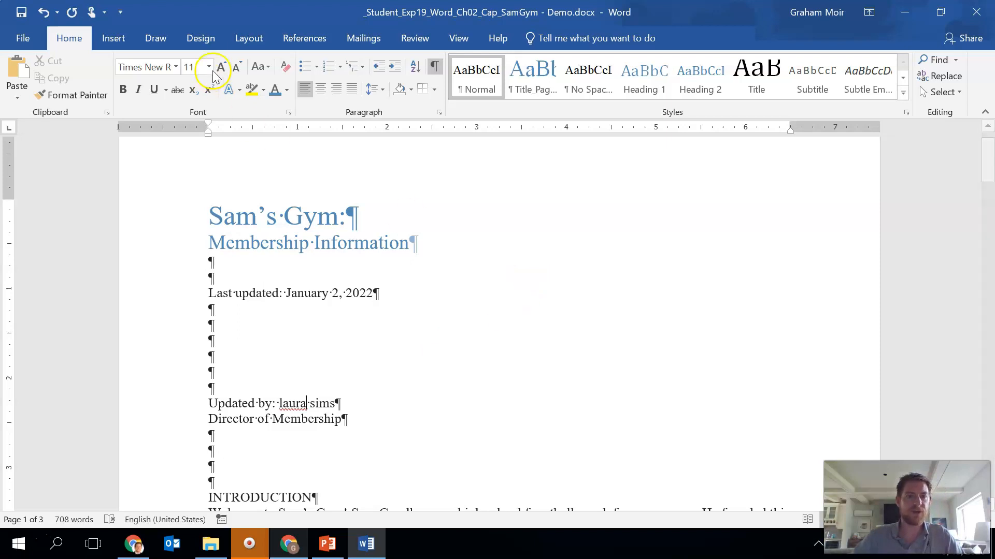
left_click(261, 70)
Select the body text from INTRODUCTION through the Membership Fees table and justify it
left_click(265, 66)
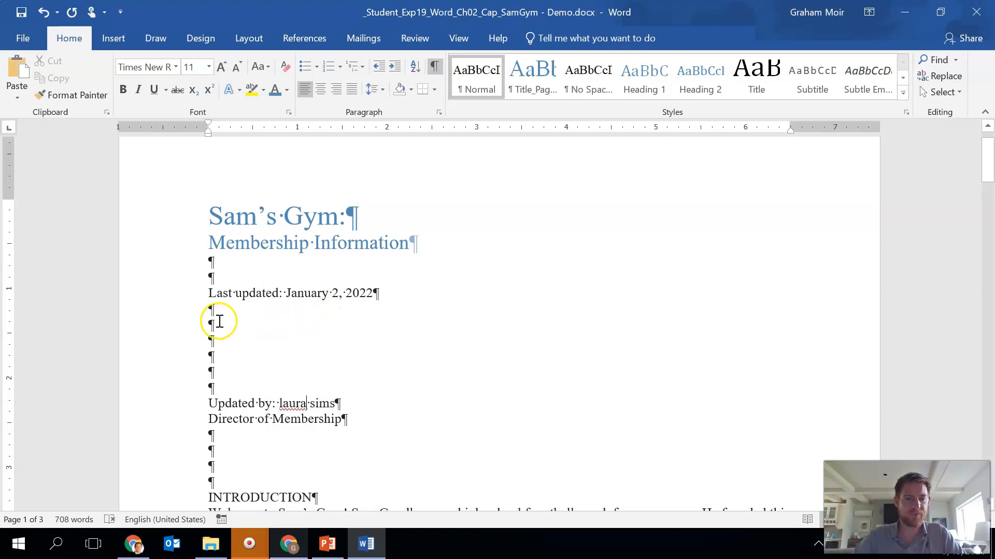
scroll(217, 288, "down", 3)
scroll(219, 288, "down", 4)
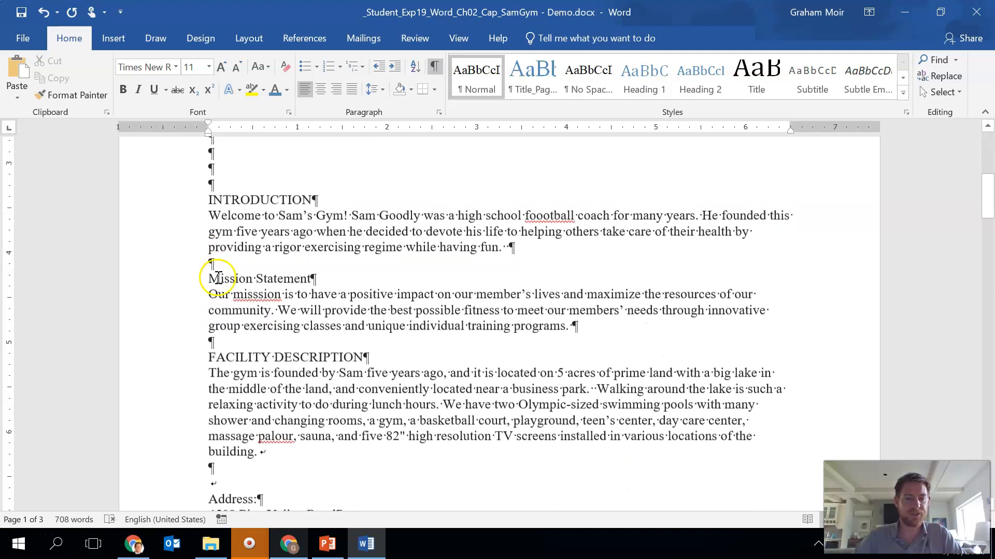
left_click_drag(206, 194, 589, 351)
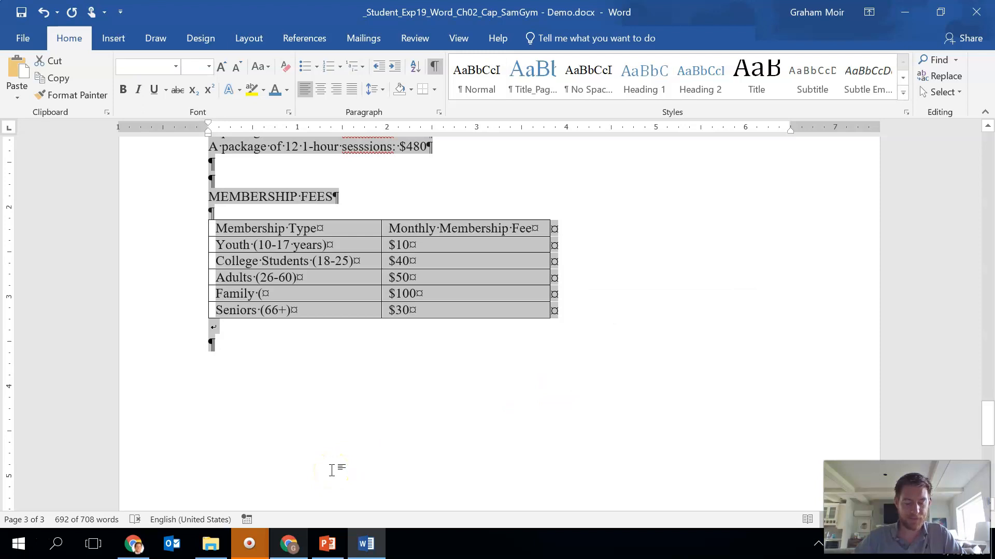
scroll(254, 295, "up", 3)
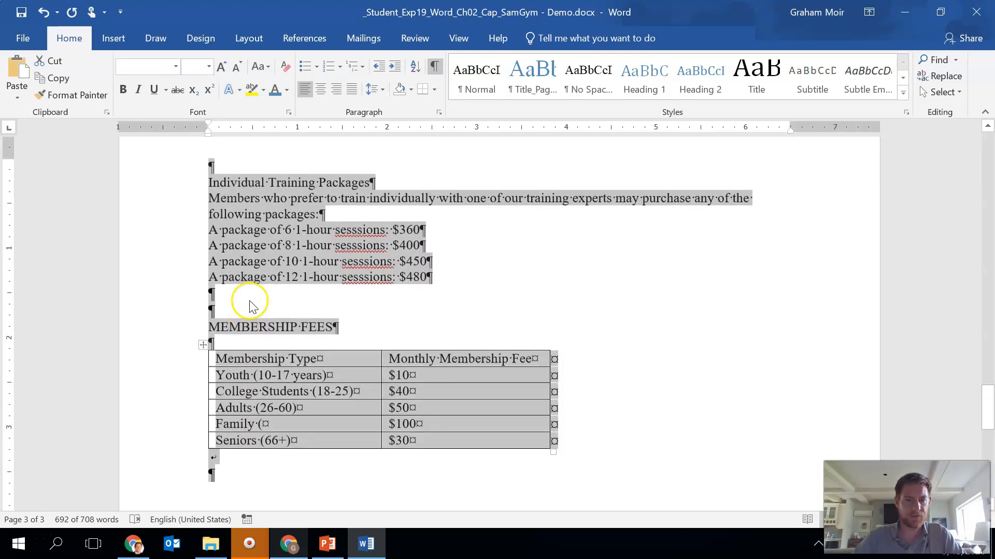
left_click(356, 337)
left_click_drag(344, 328, 197, 254)
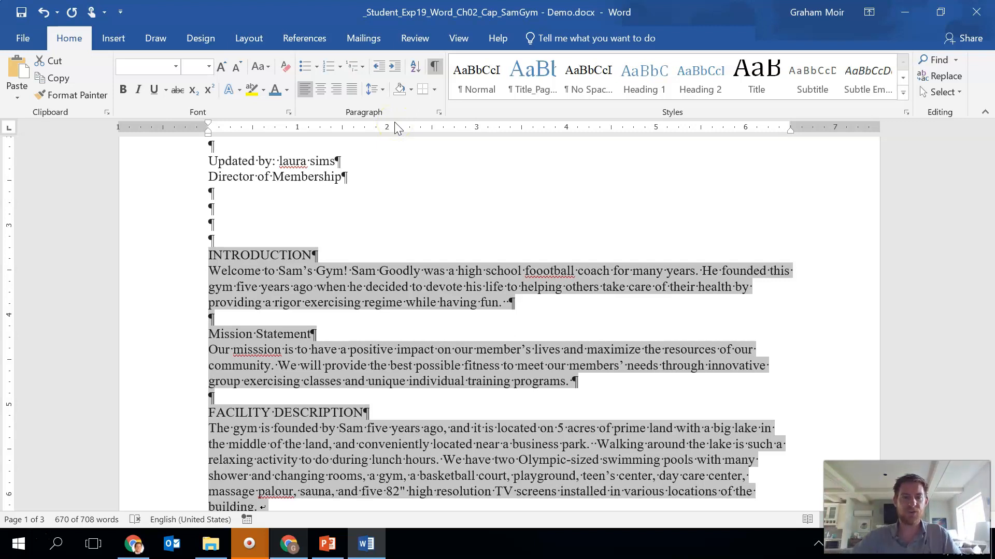
left_click(351, 93)
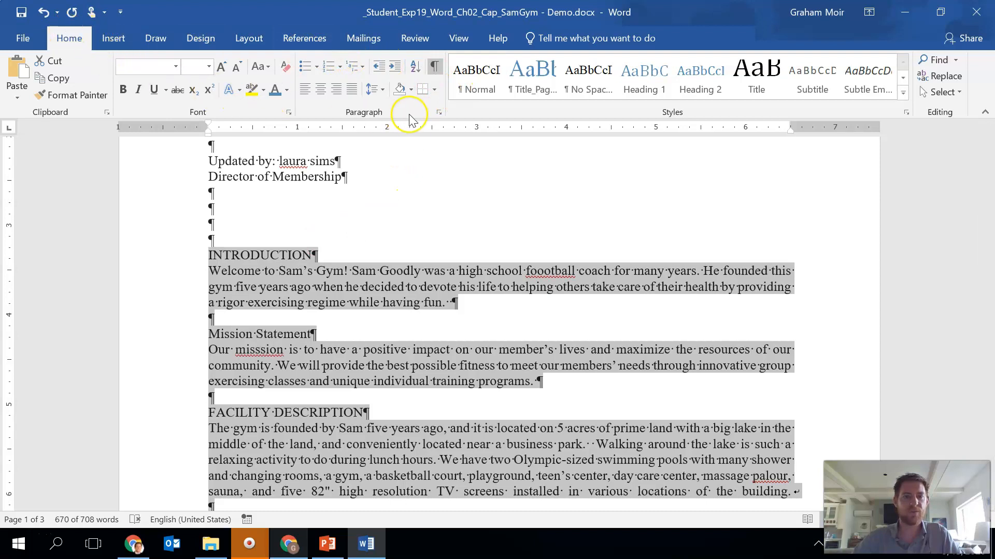
Set the selected body text's line spacing to Multiple at 1.15 in the Paragraph dialog
left_click(436, 117)
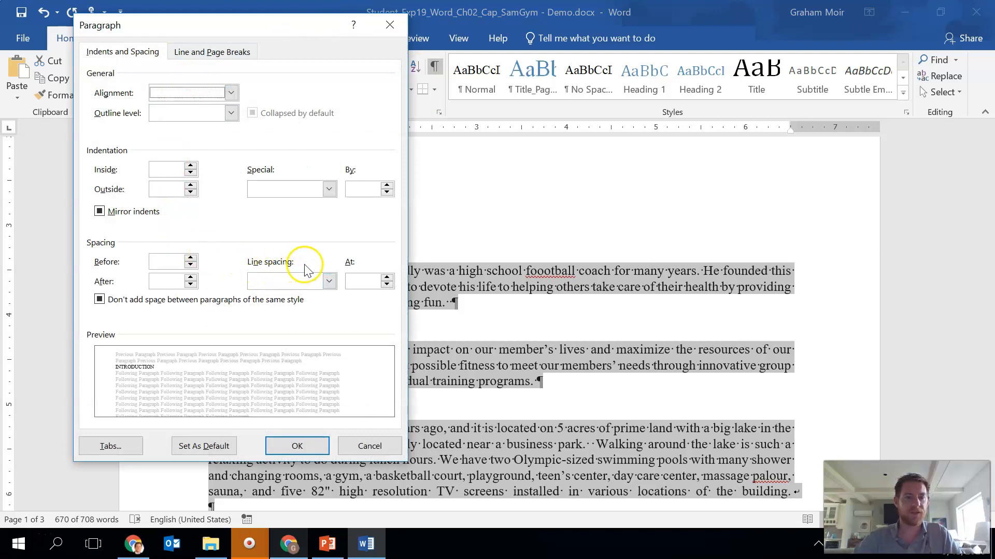
left_click(329, 282)
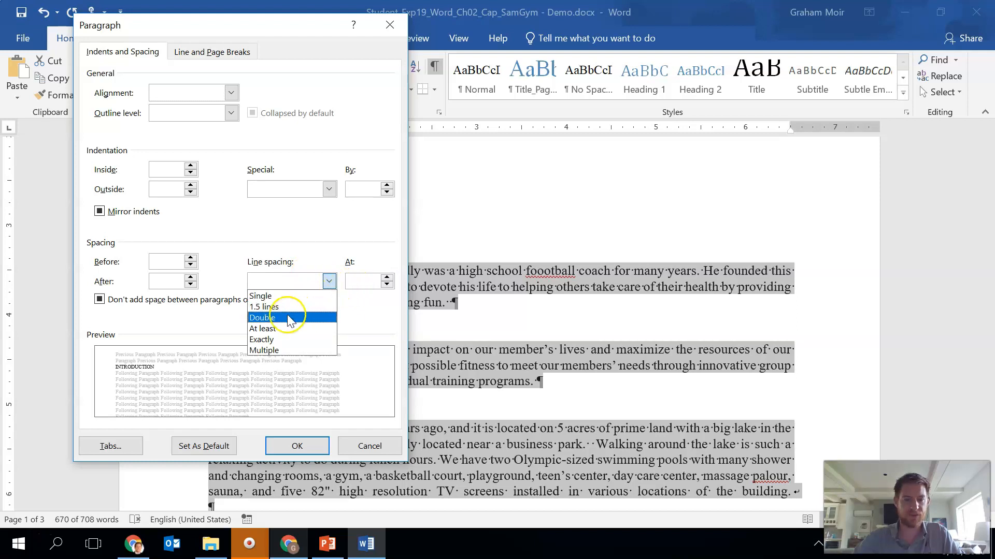
left_click(320, 350)
left_click_drag(349, 279, 339, 280)
type("1.")
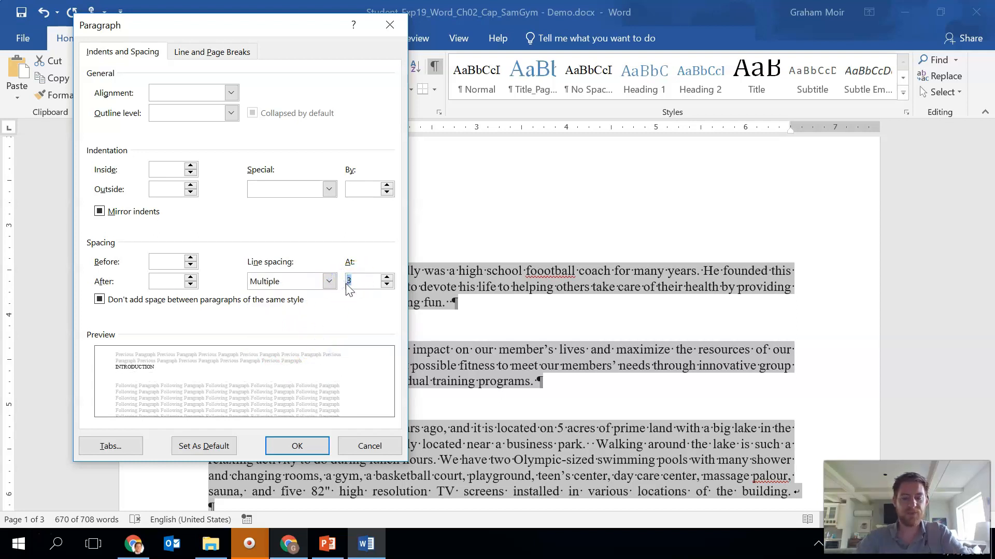
type("15")
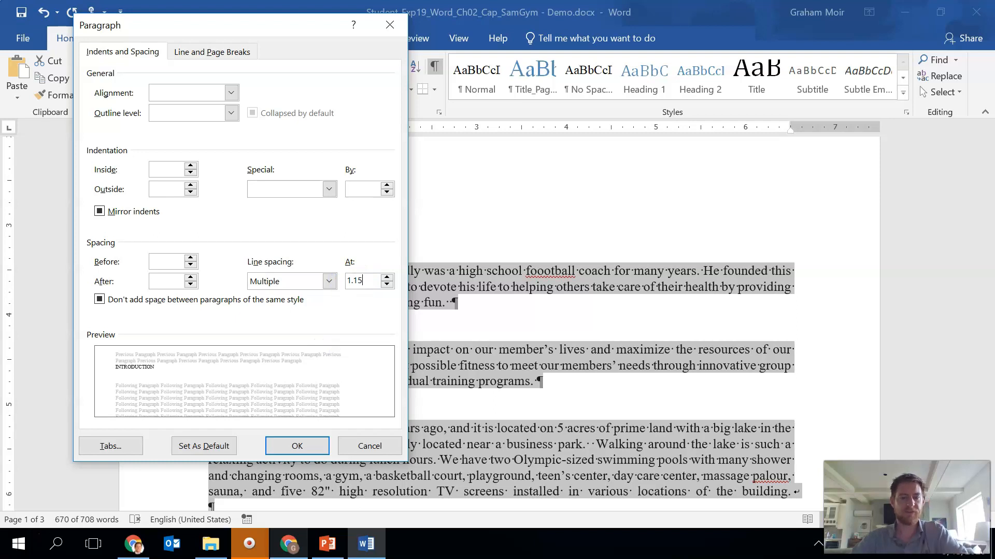
left_click(296, 449)
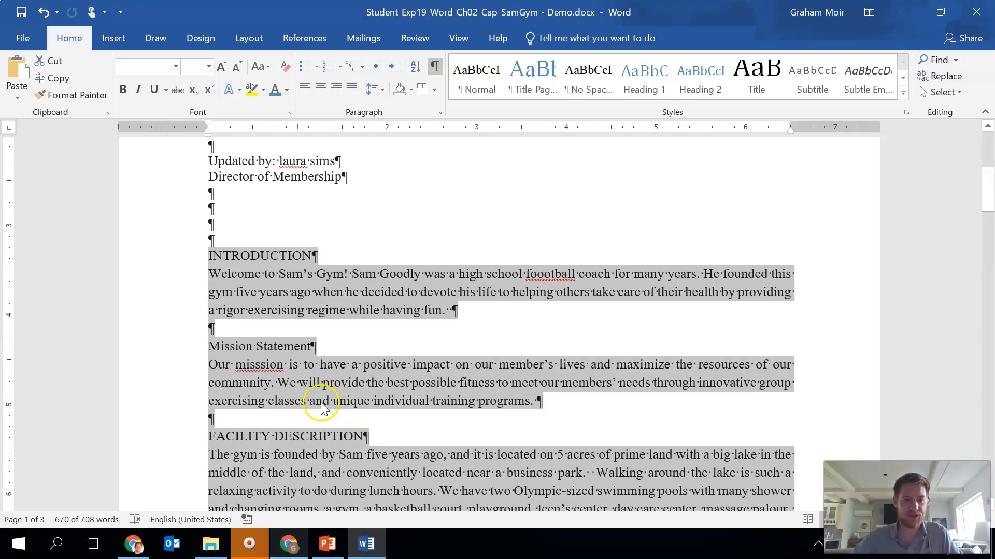
Insert a page break before INTRODUCTION so it starts page 2, then select that heading
left_click(207, 255)
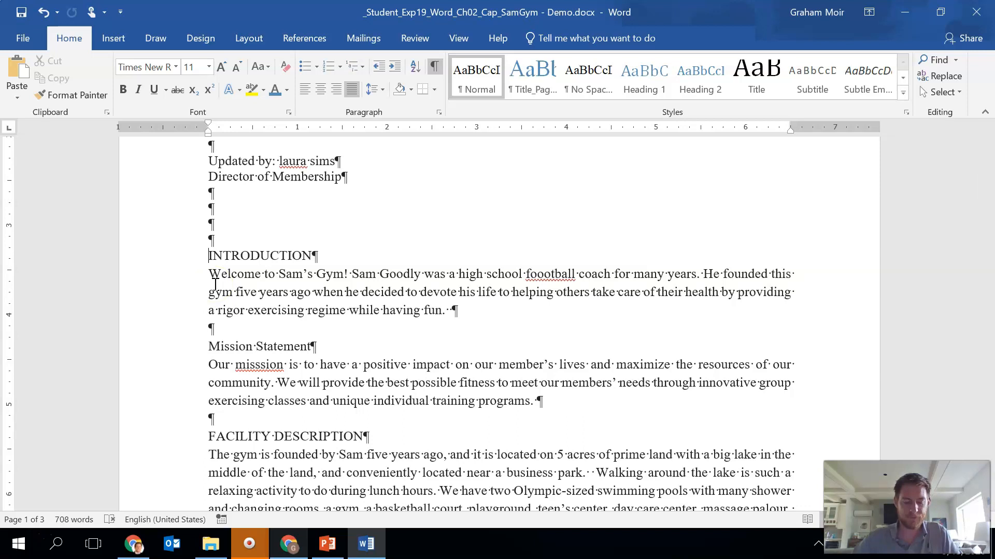
left_click(112, 37)
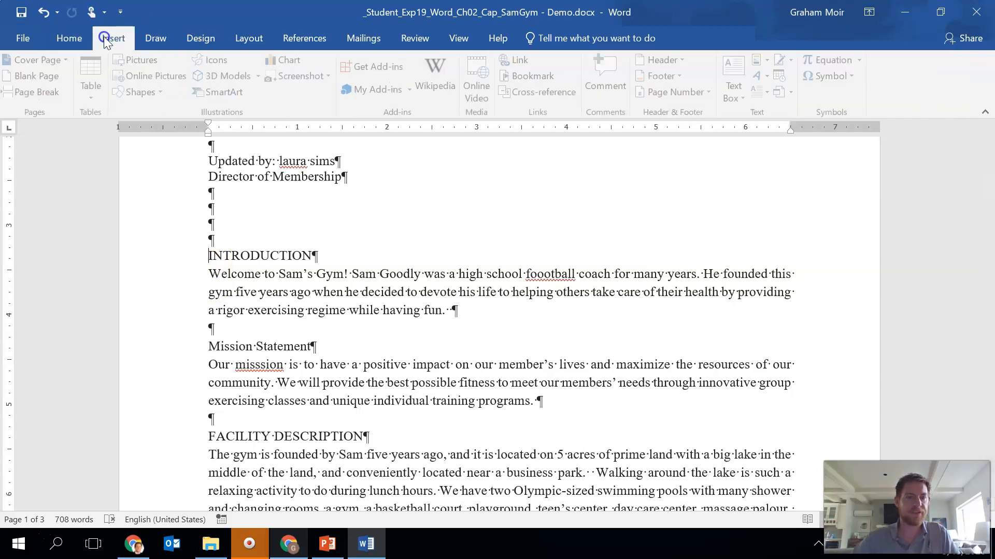
left_click(51, 98)
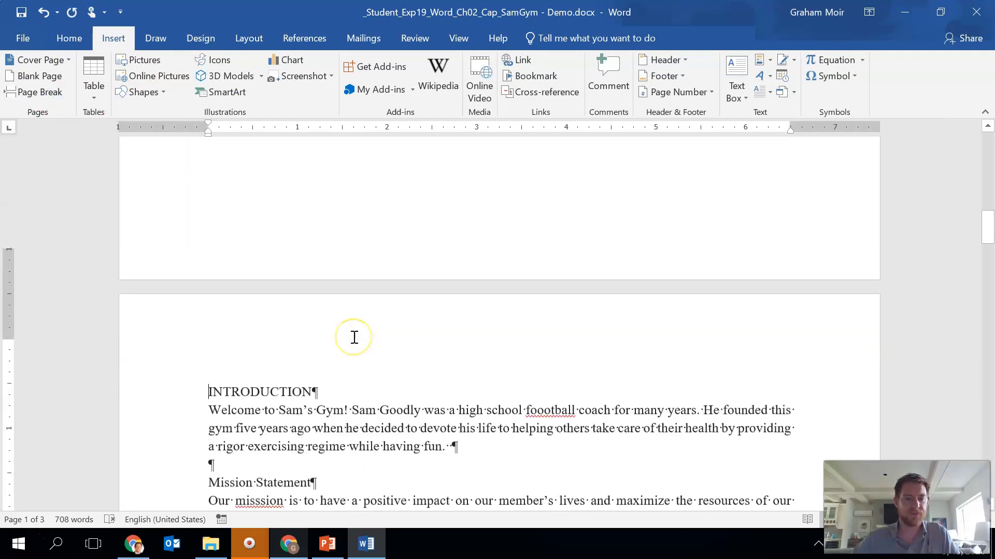
scroll(354, 338, "down", 3)
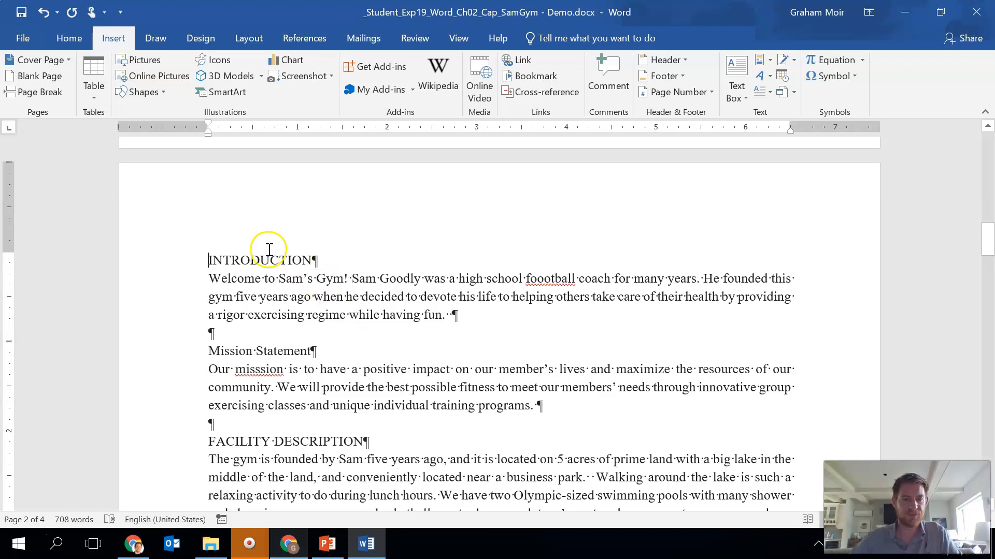
left_click_drag(208, 260, 325, 260)
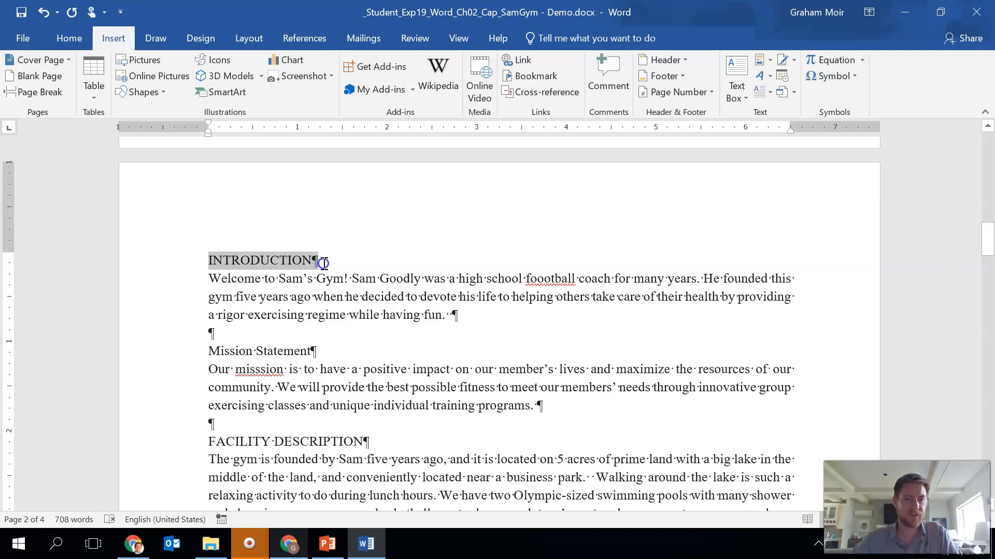
Apply Heading 1 to the INTRODUCTION and FACILITY DESCRIPTION headings
left_click(75, 39)
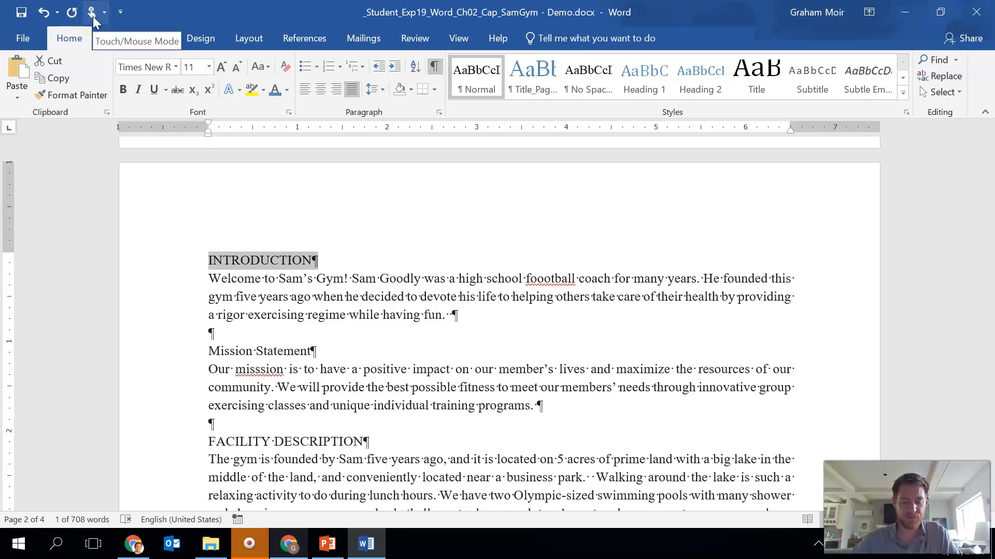
left_click(654, 74)
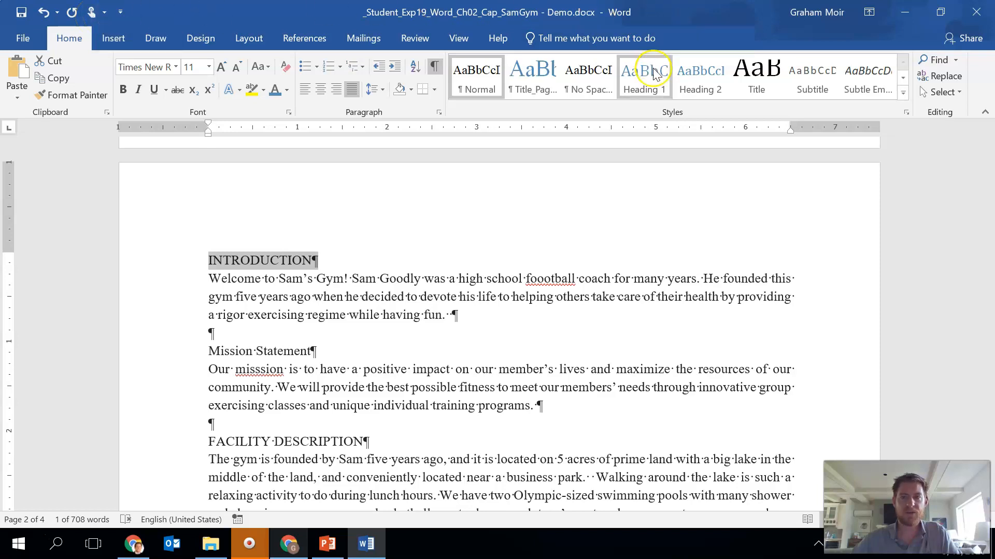
left_click(656, 77)
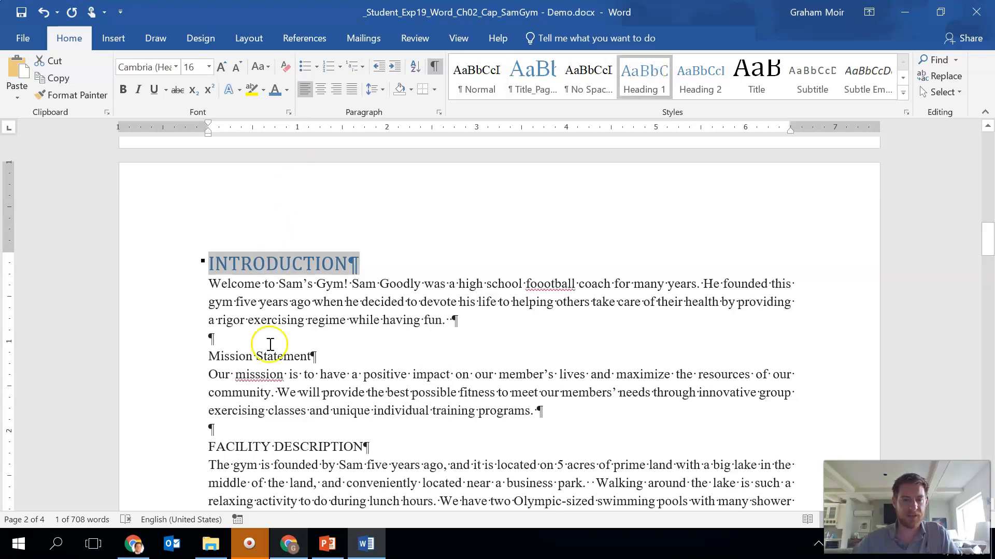
left_click_drag(210, 447, 377, 443)
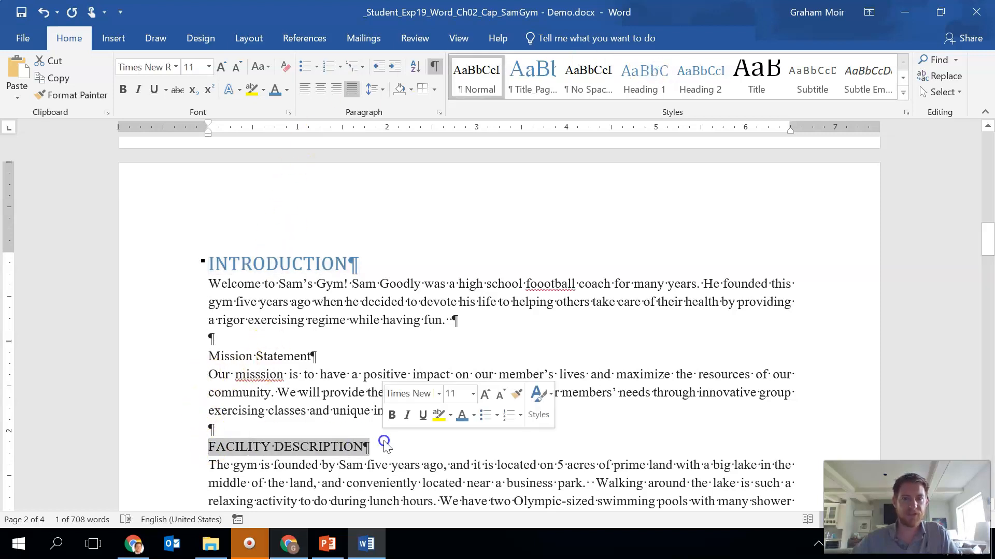
left_click(639, 87)
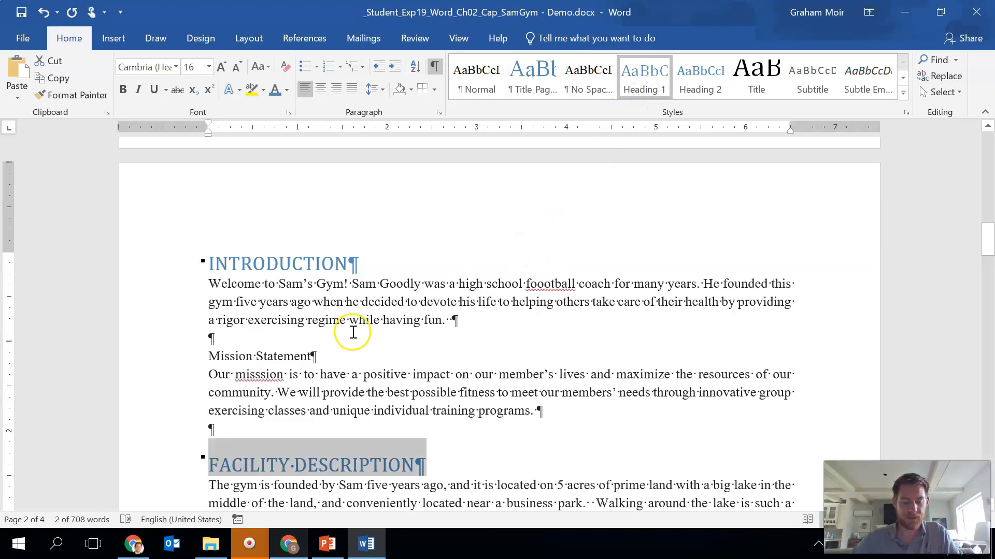
left_click(365, 393)
Apply Heading 1 to the ACTIVITIES and MEMBERSHIP FEES headings
scroll(331, 356, "down", 3)
scroll(329, 351, "down", 15)
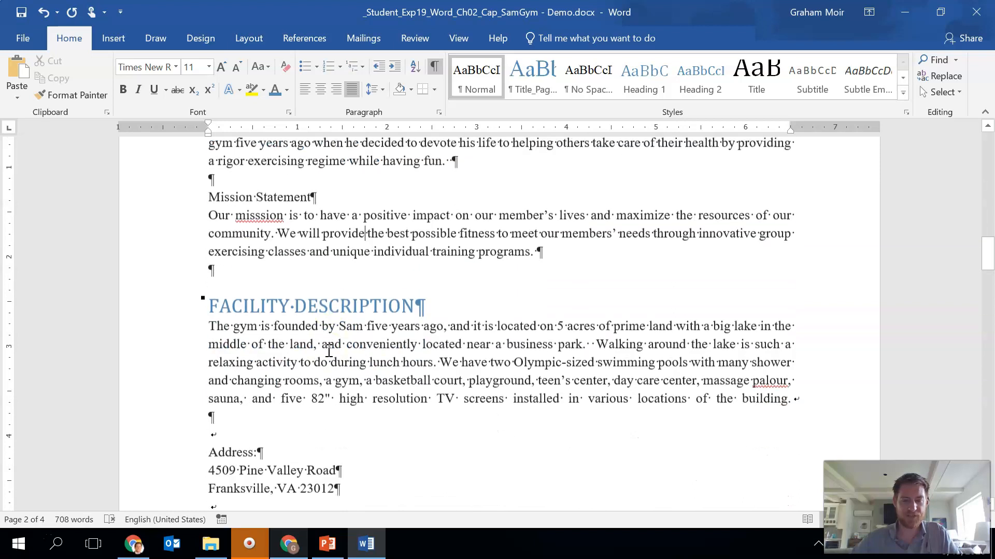
scroll(323, 341, "down", 10)
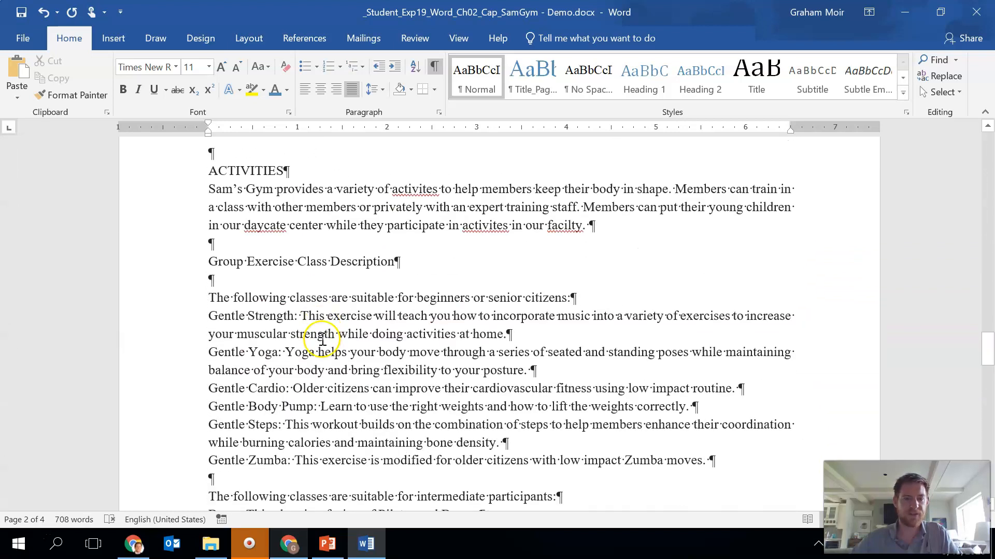
left_click_drag(209, 155, 325, 148)
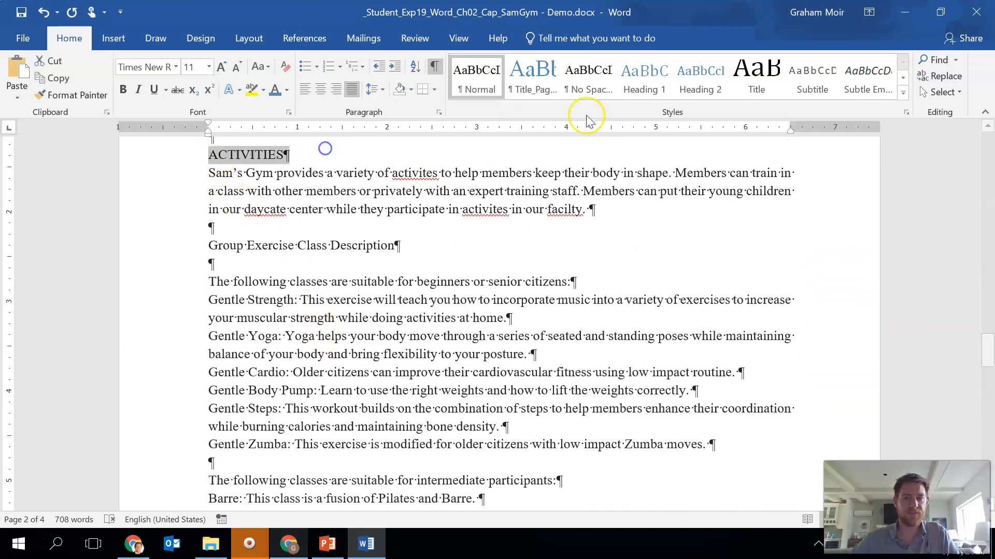
left_click(644, 78)
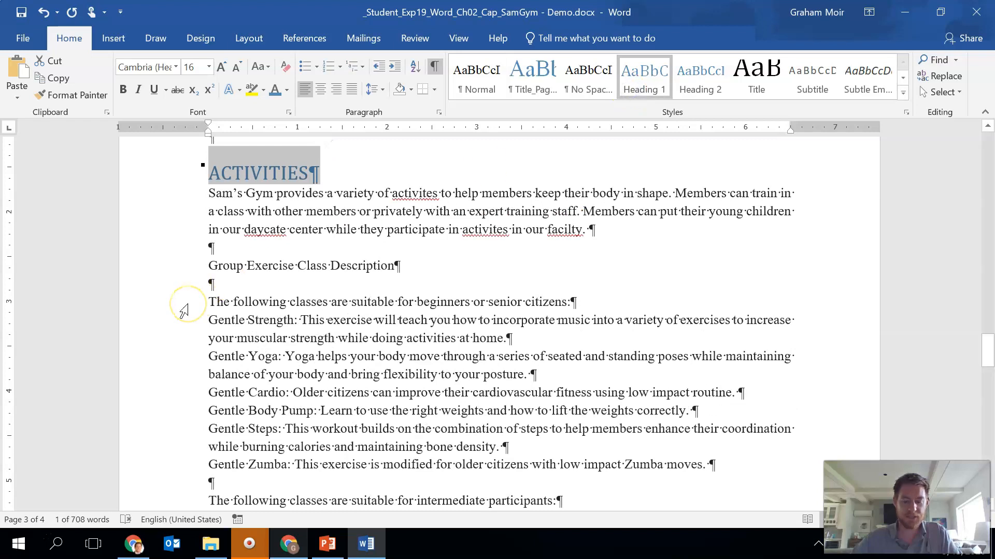
scroll(184, 311, "down", 14)
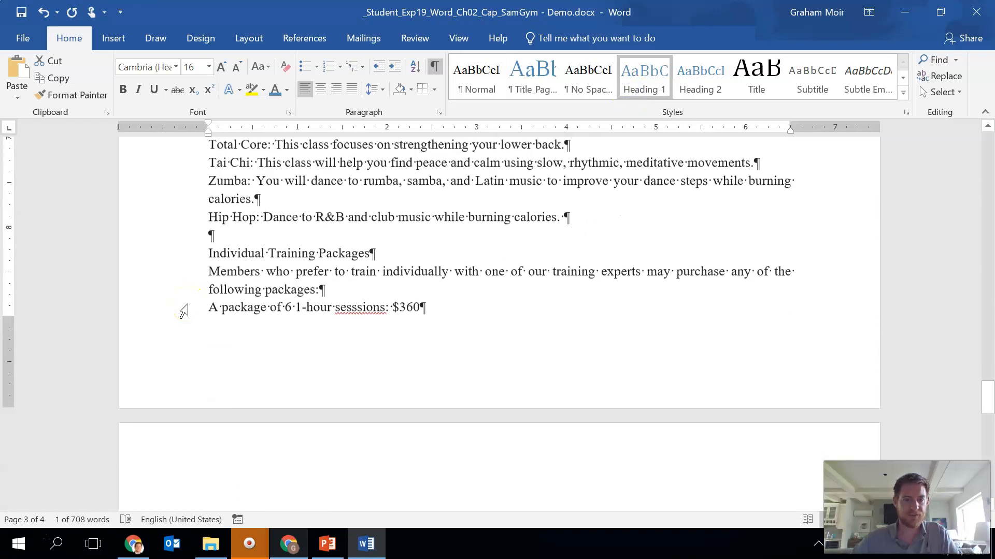
scroll(183, 310, "down", 4)
left_click_drag(206, 176, 356, 174)
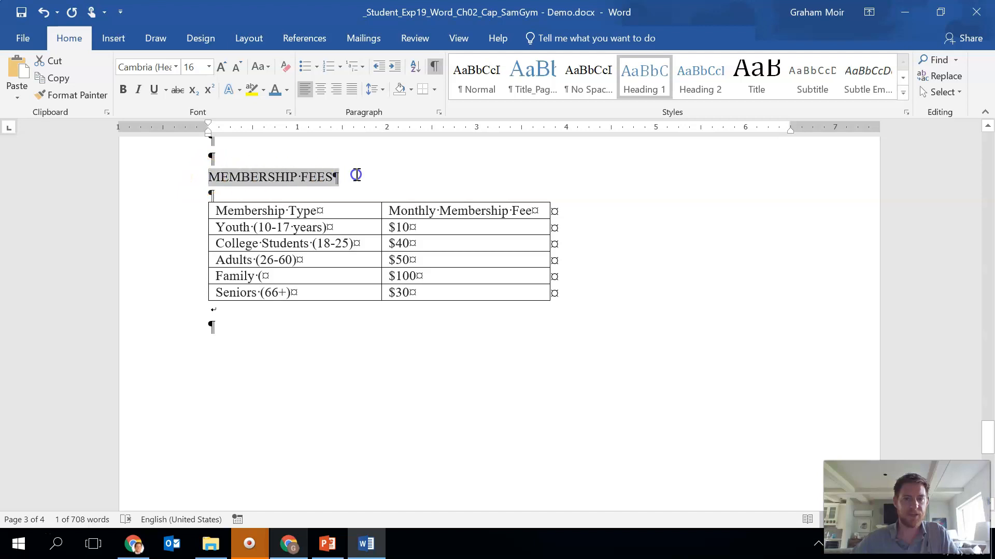
left_click(642, 83)
left_click(385, 194)
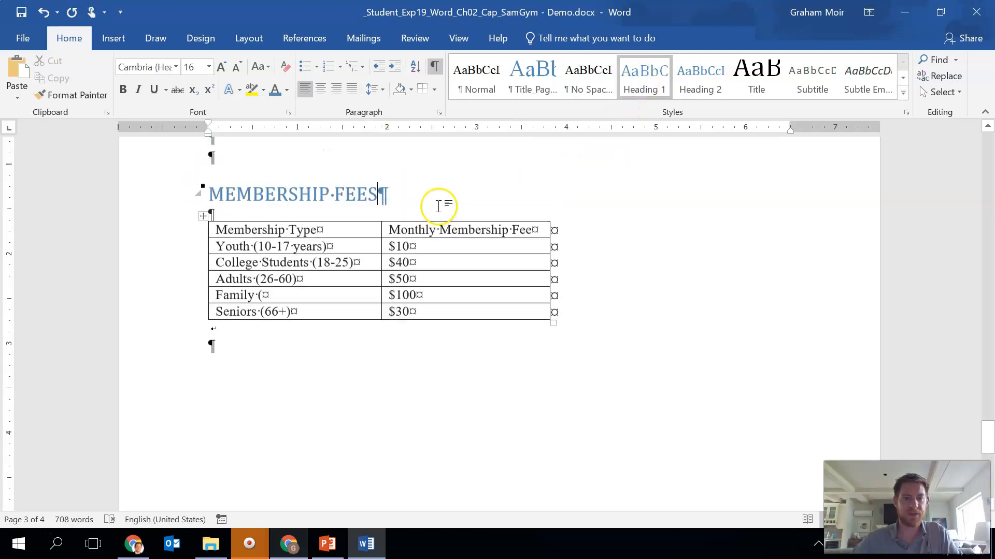
scroll(440, 205, "up", 5)
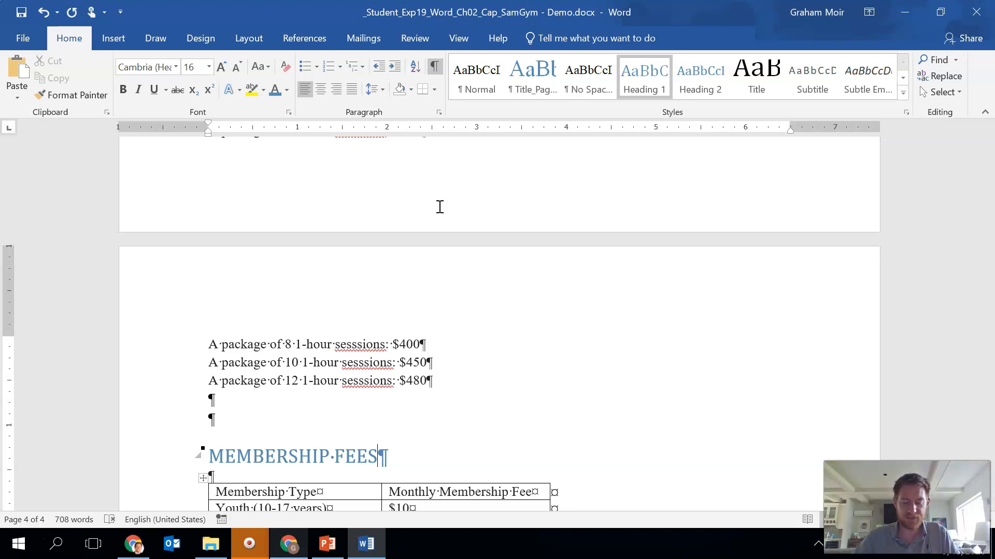
Apply Heading 2 to the Operational Hours and Holiday Hours headings
scroll(355, 275, "up", 10)
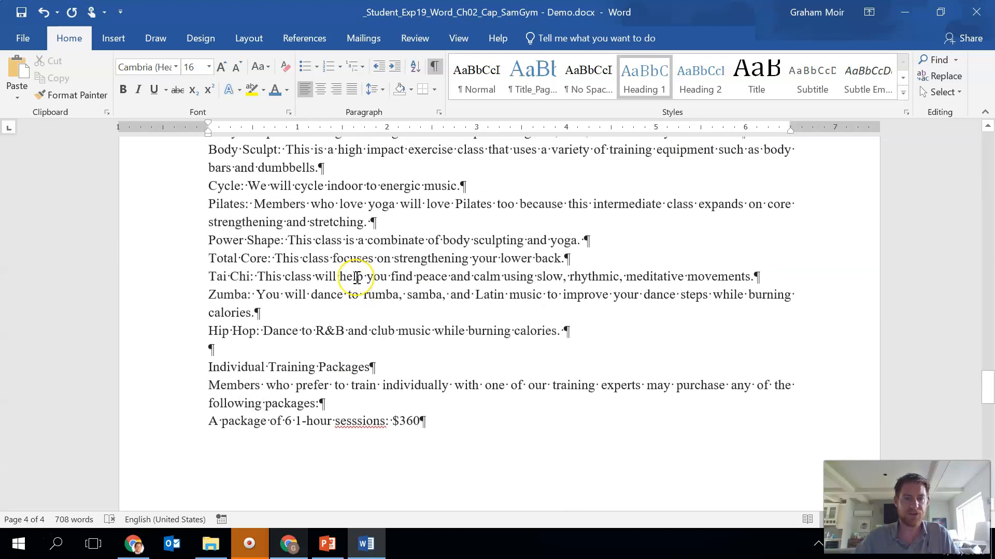
scroll(357, 278, "up", 15)
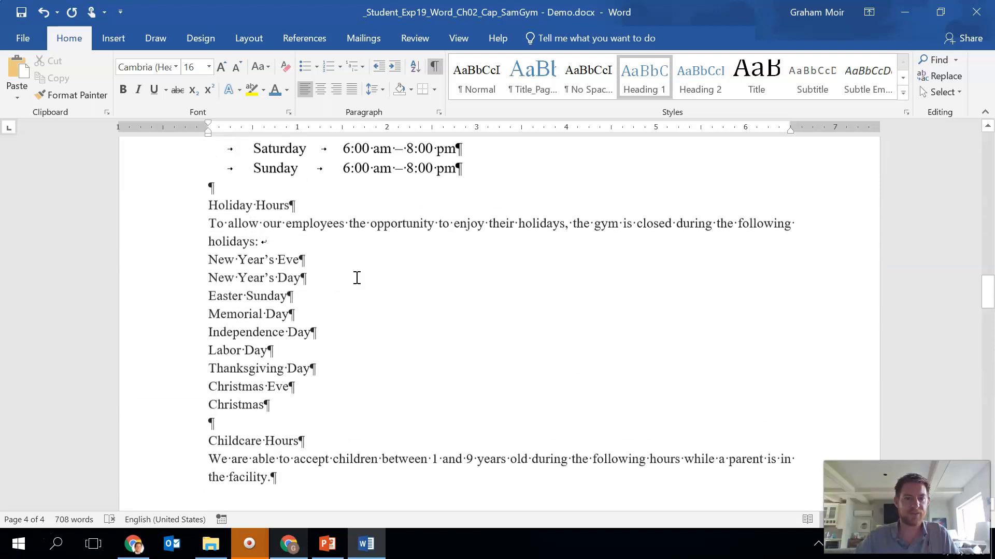
scroll(357, 279, "up", 3)
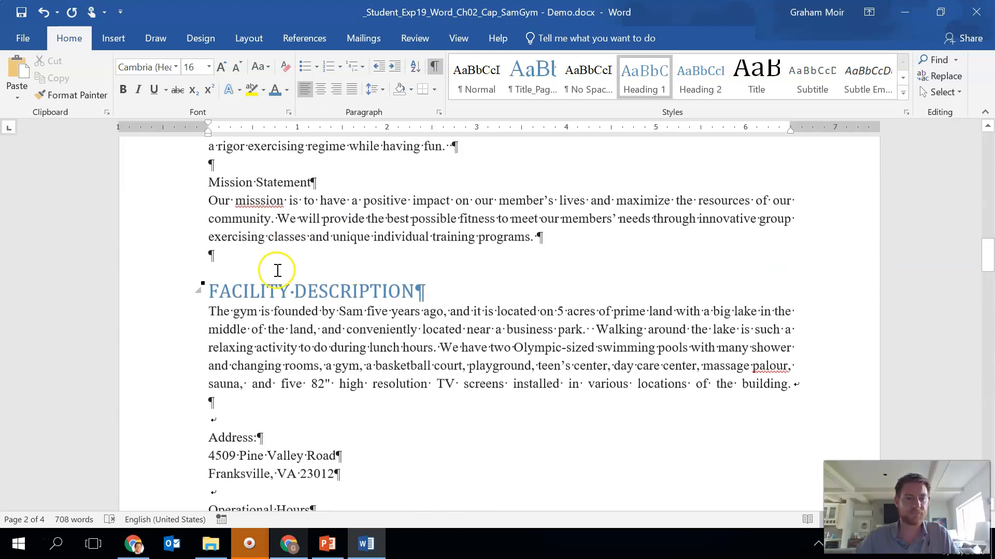
scroll(274, 270, "up", 3)
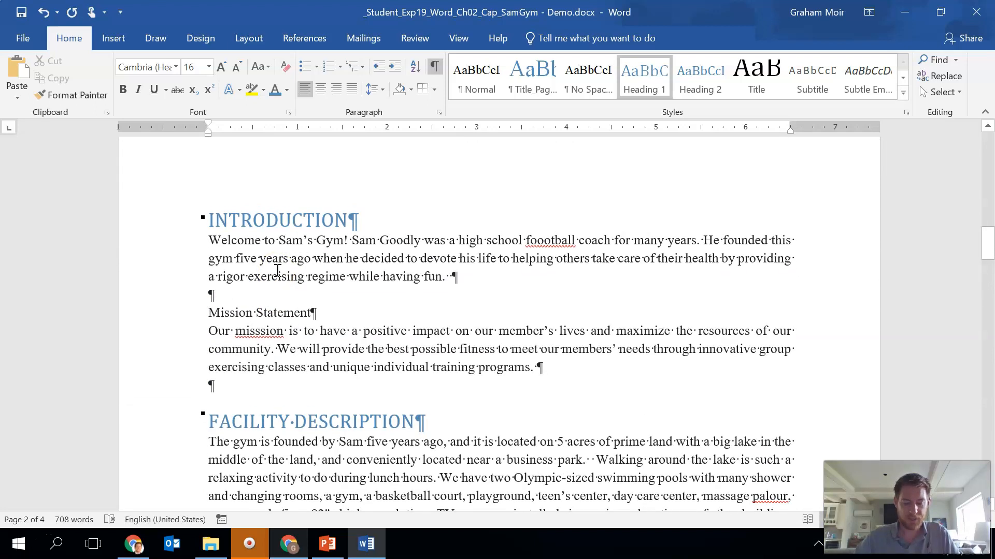
scroll(278, 271, "down", 7)
left_click_drag(213, 289, 325, 293)
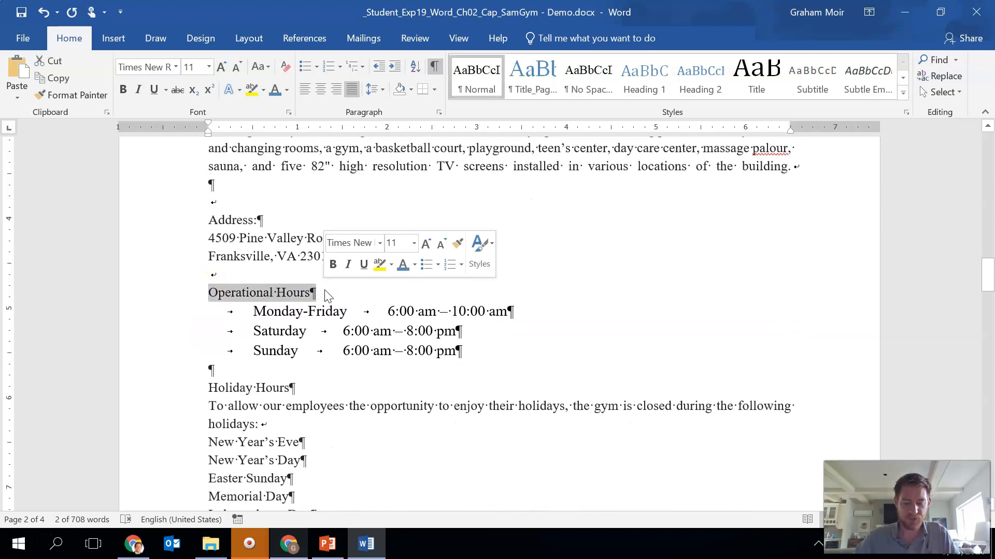
left_click(712, 83)
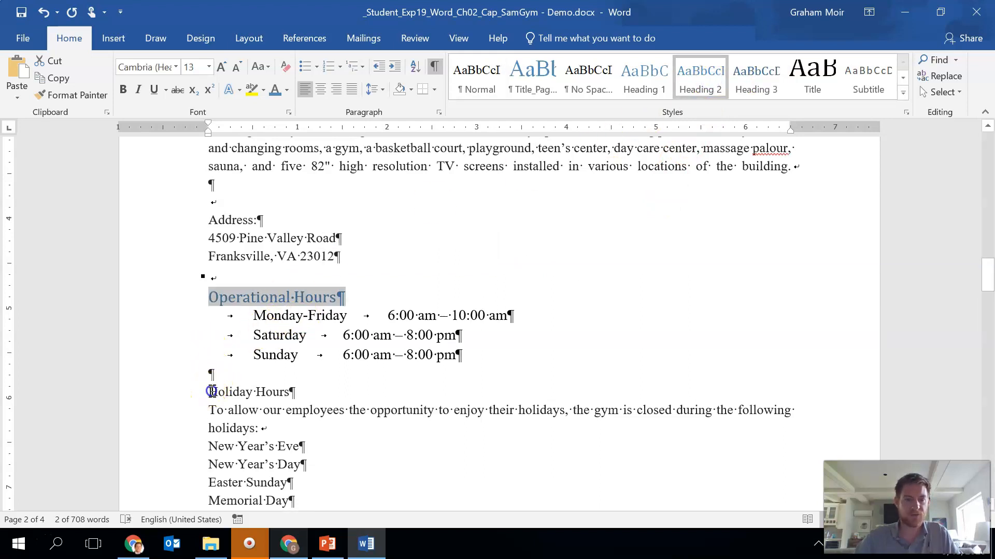
left_click_drag(210, 392, 326, 391)
key("ctrl+alt+2")
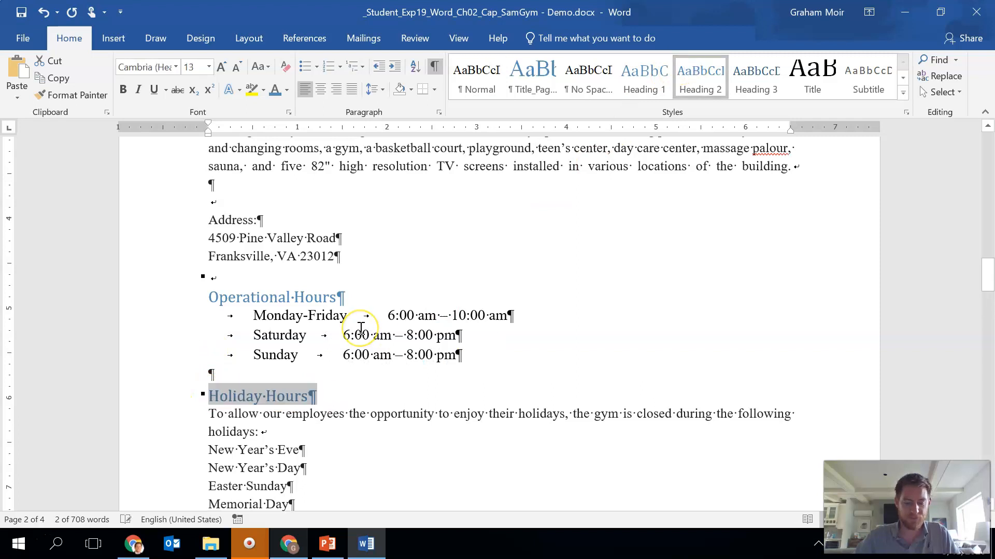
Apply Heading 2 to Childcare Hours and Group Exercise Class Description
scroll(328, 391, "down", 6)
left_click(226, 284)
left_click_drag(226, 284, 360, 268)
left_click(700, 78)
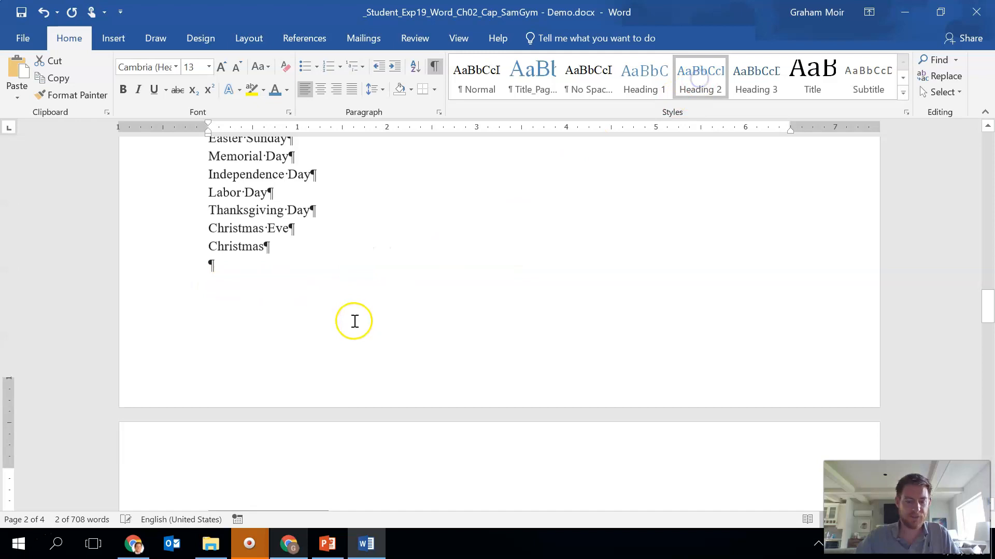
scroll(352, 320, "down", 2)
scroll(353, 321, "down", 6)
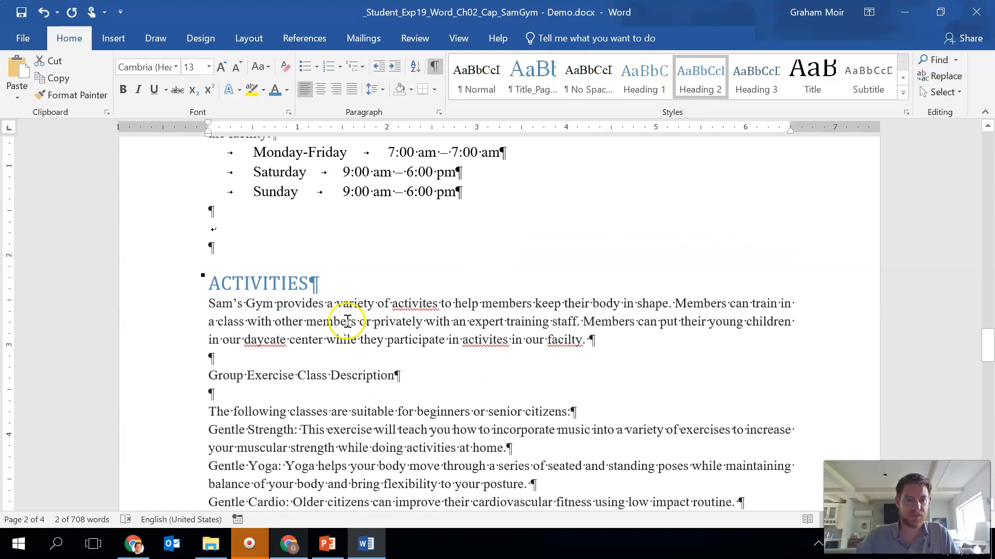
left_click_drag(207, 365, 488, 371)
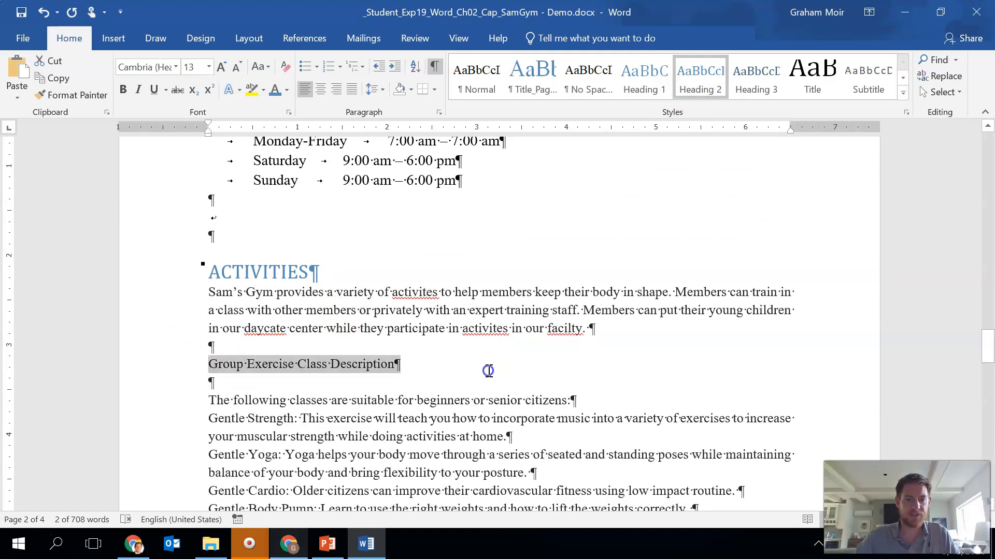
left_click(699, 78)
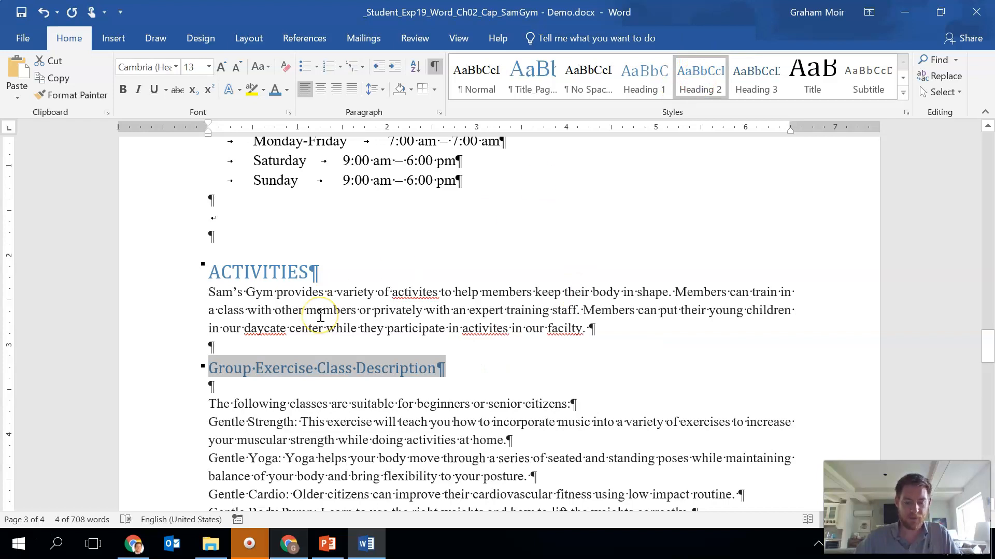
Apply Heading 2 to the Individual Training Packages line
scroll(320, 316, "down", 10)
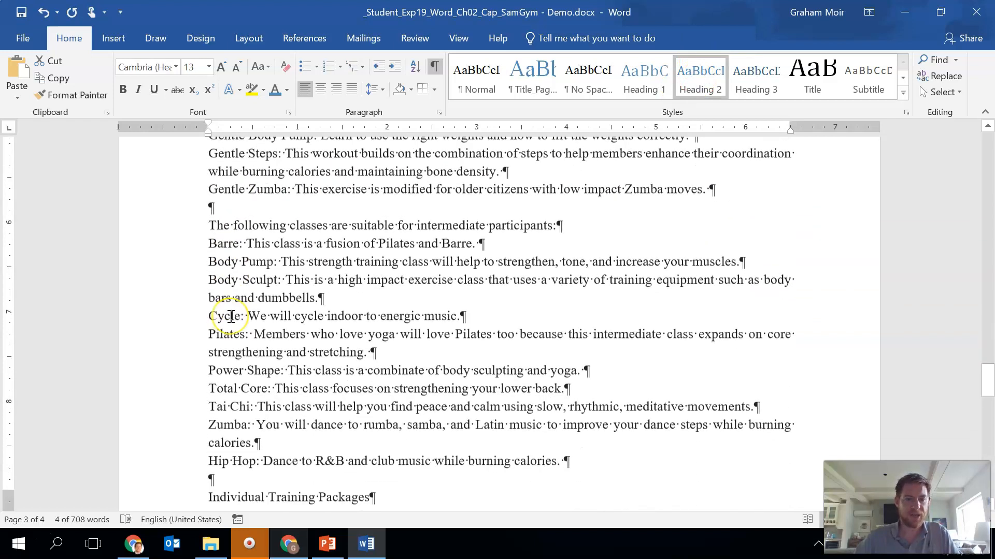
scroll(228, 316, "down", 3)
scroll(212, 171, "up", 2)
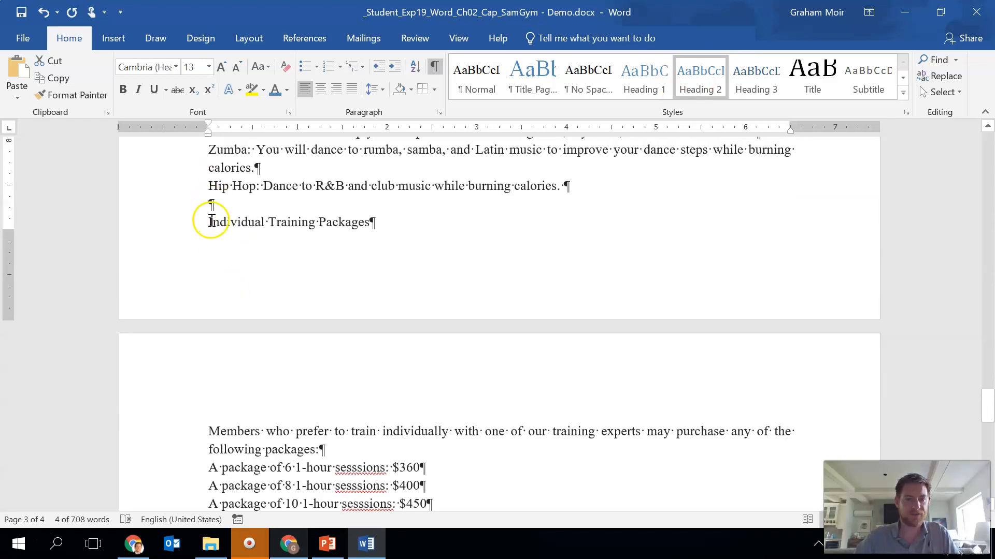
left_click_drag(258, 219, 422, 220)
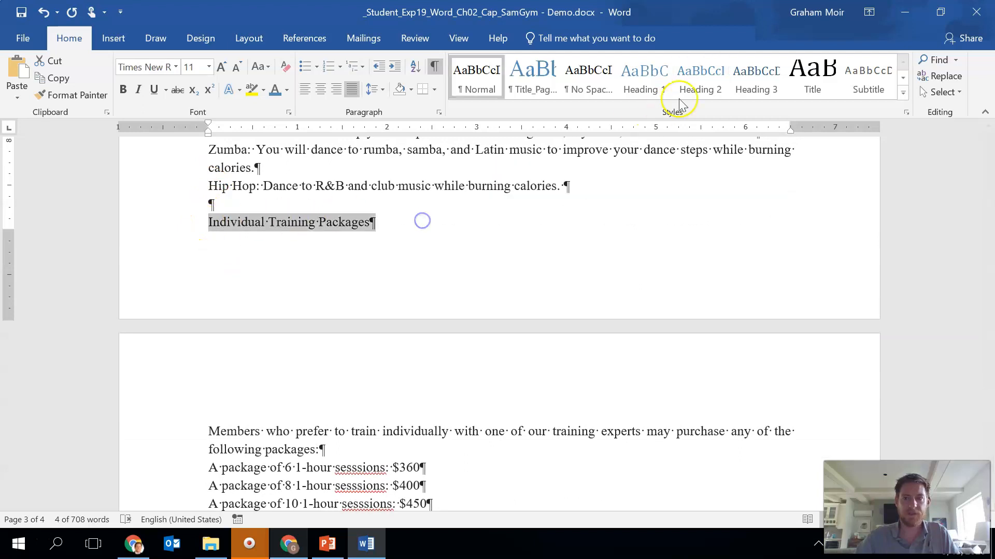
left_click(694, 80)
scroll(438, 249, "down", 4)
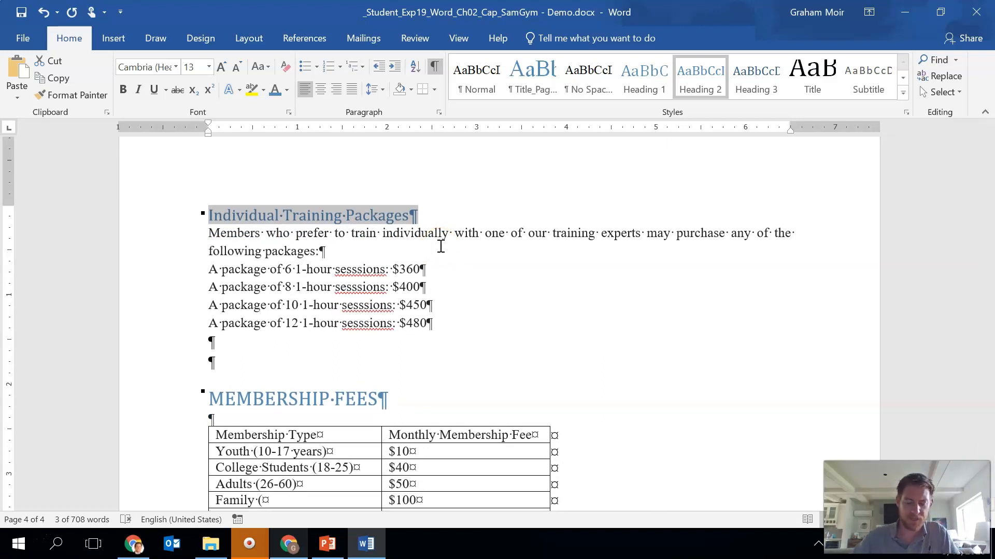
left_click(384, 260)
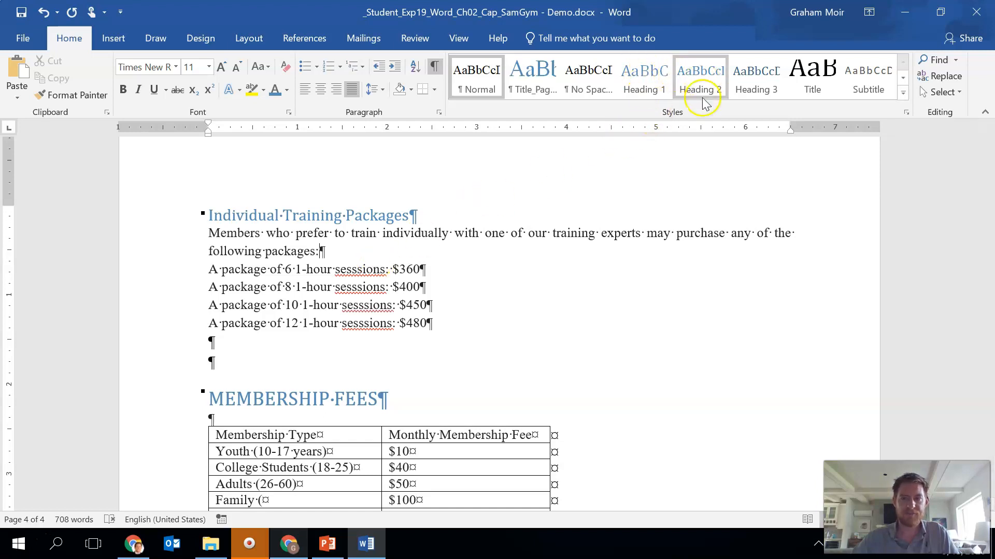
left_click(720, 91)
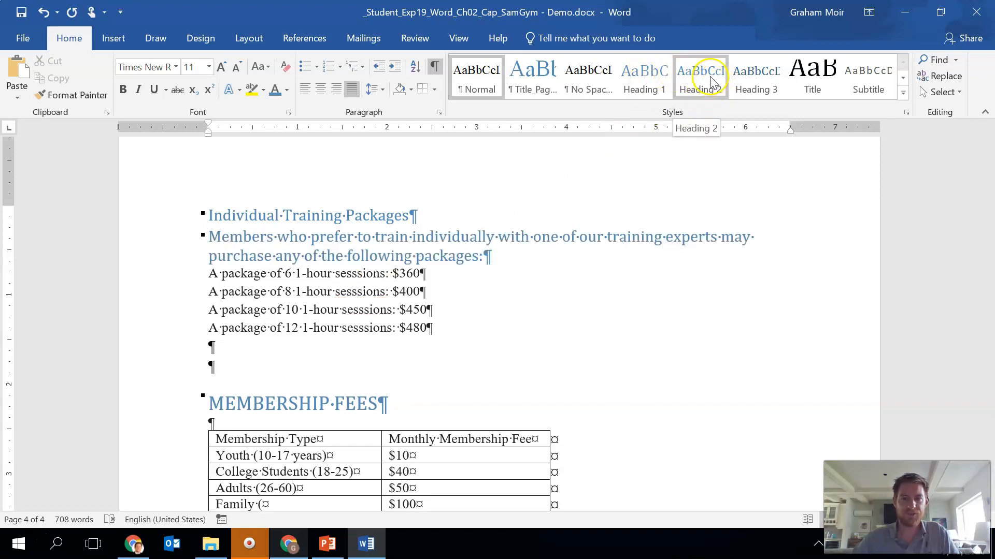
right_click(712, 81)
Modify the Heading 2 style so its font colour is Dark Red
left_click(768, 111)
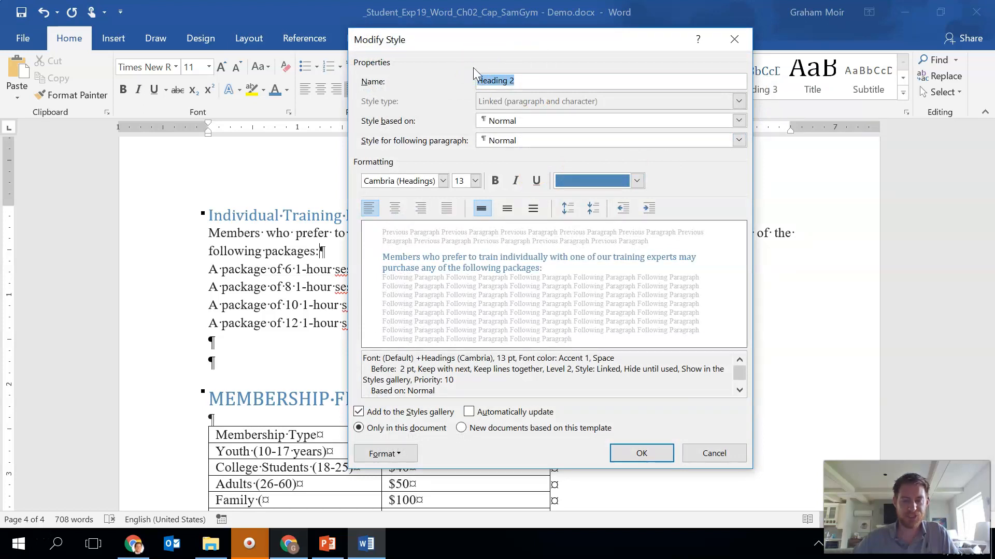
left_click(637, 182)
left_click(637, 181)
left_click(637, 181)
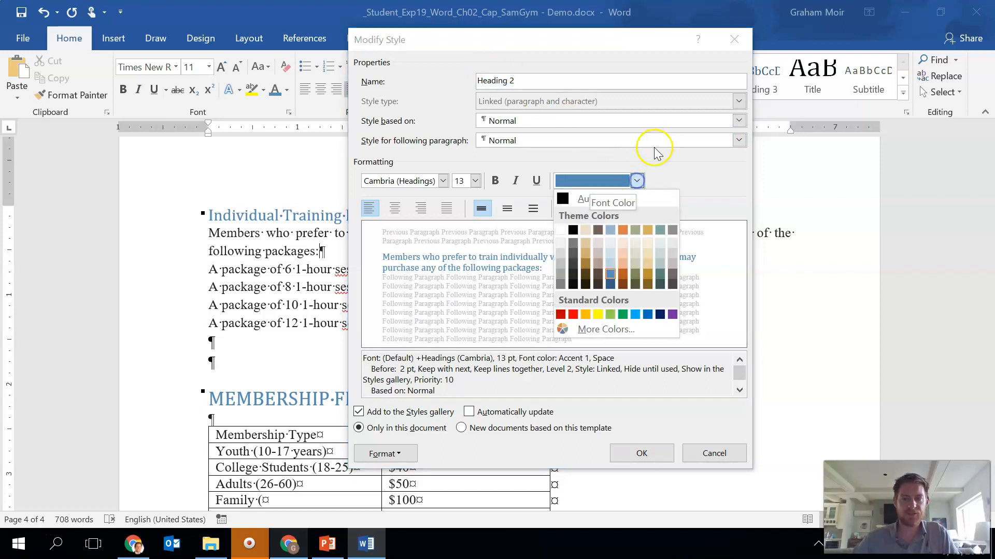
left_click(560, 314)
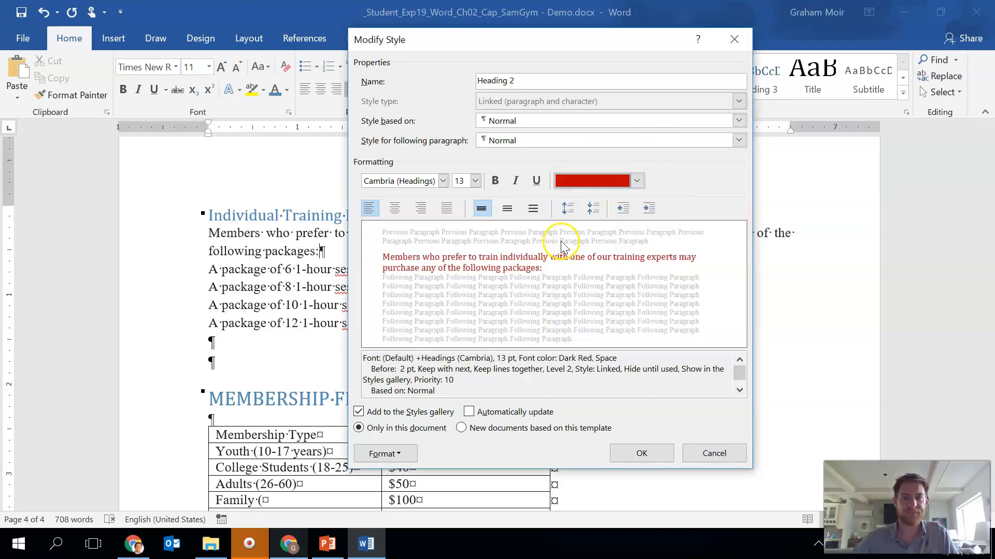
left_click(637, 461)
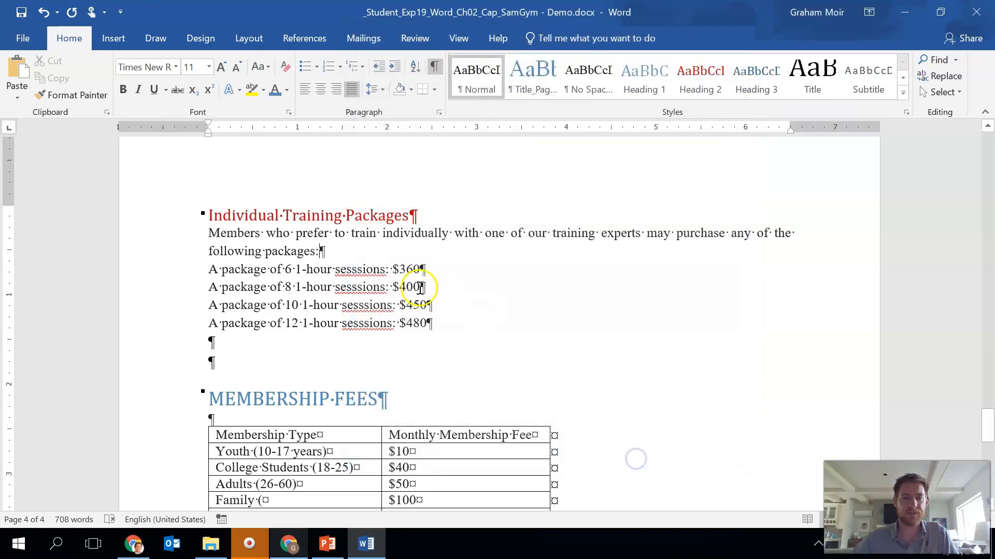
Select the whole 'Our mission…' paragraph under INTRODUCTION on page 2
scroll(389, 285, "up", 15)
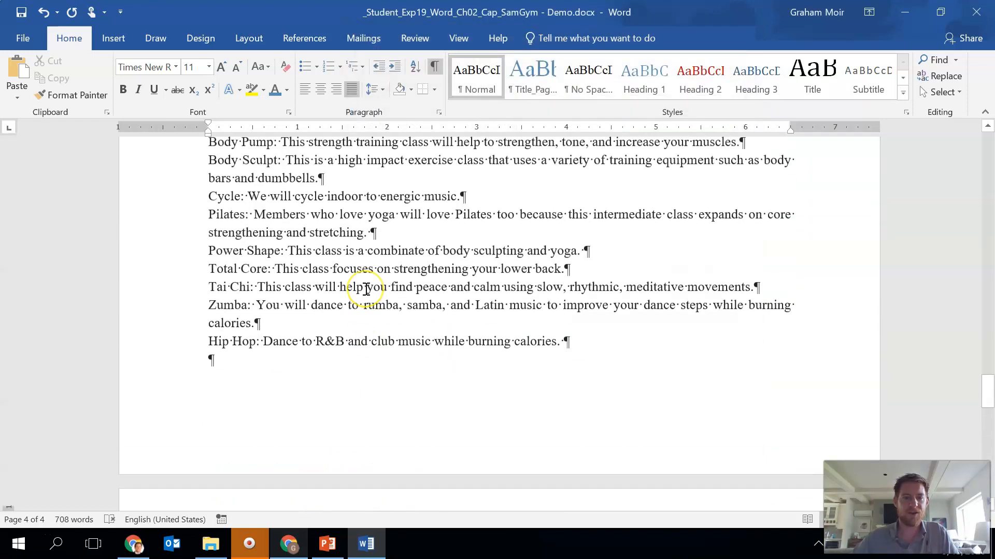
scroll(367, 289, "up", 15)
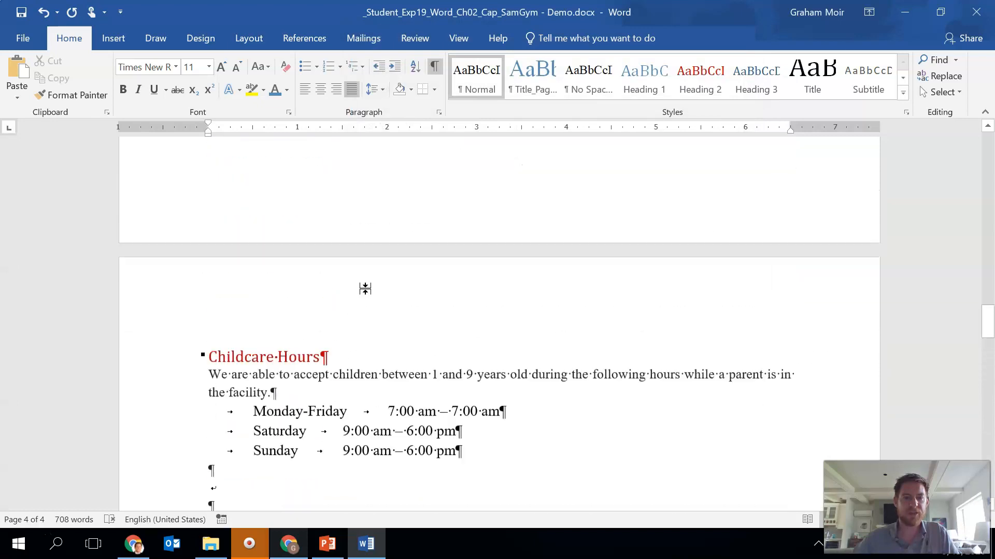
scroll(366, 289, "up", 15)
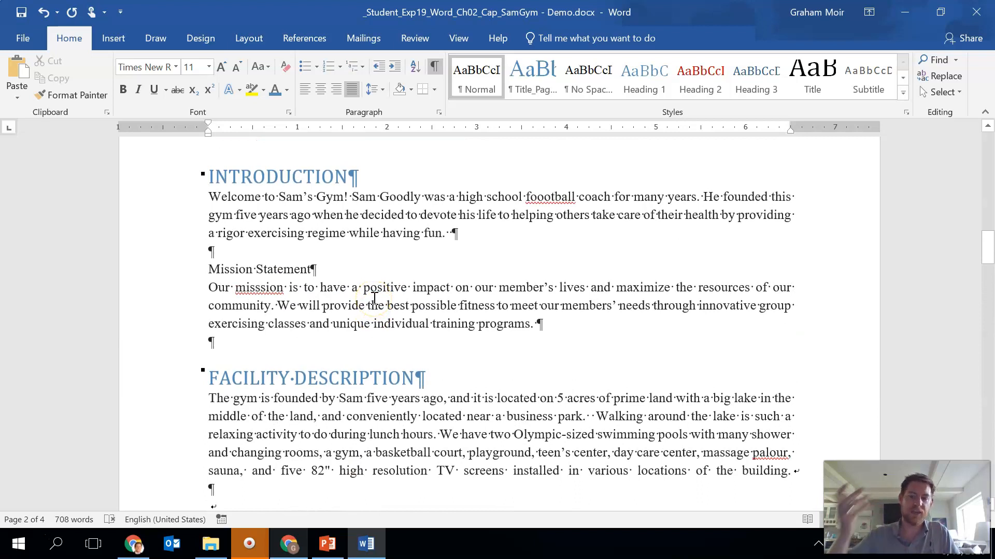
scroll(374, 298, "down", 1)
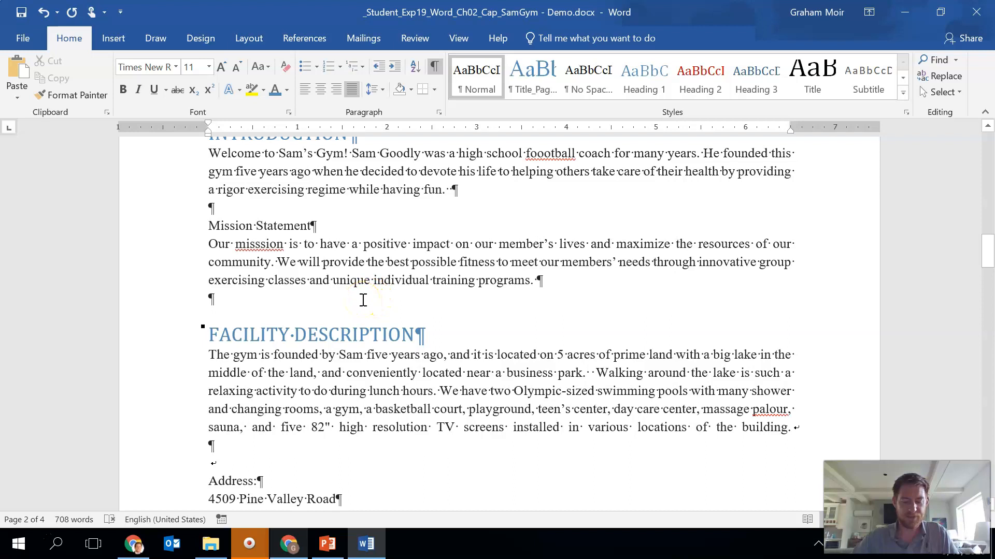
scroll(363, 300, "up", 1)
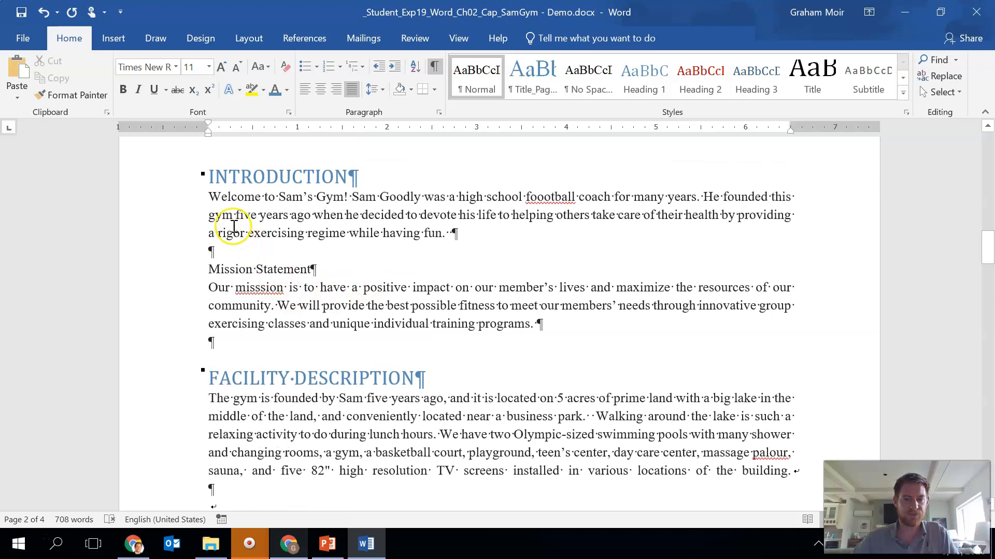
left_click_drag(210, 270, 296, 288)
left_click(218, 288)
left_click_drag(209, 288, 563, 330)
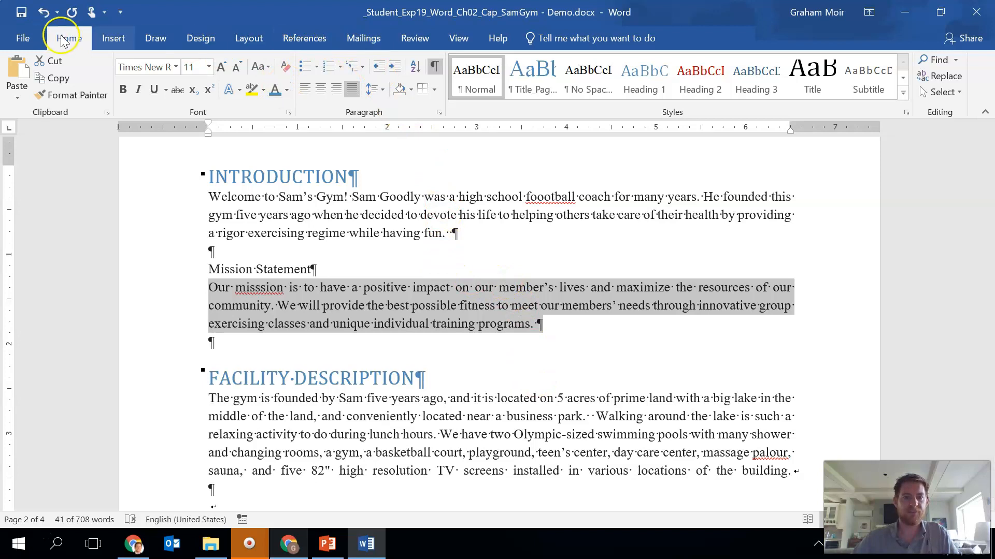
Indent the mission paragraph 1" left and right with 6 pt spacing after
left_click(440, 113)
left_click_drag(275, 21, 688, 24)
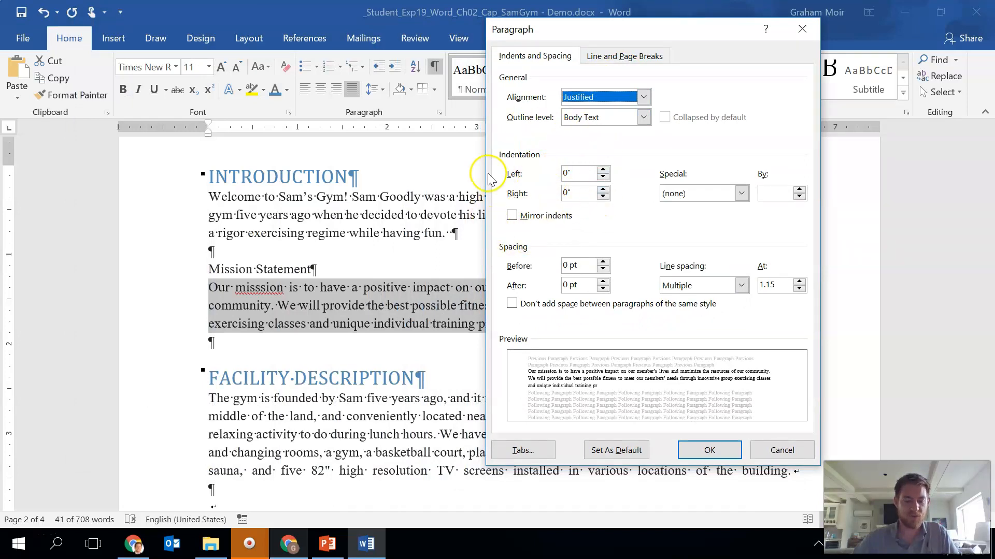
left_click(603, 170)
left_click(602, 170)
left_click(602, 170)
left_click(602, 170)
left_click(602, 170)
left_click(602, 170)
left_click(602, 170)
left_click(602, 170)
left_click(569, 192)
type("1")
key("Tab")
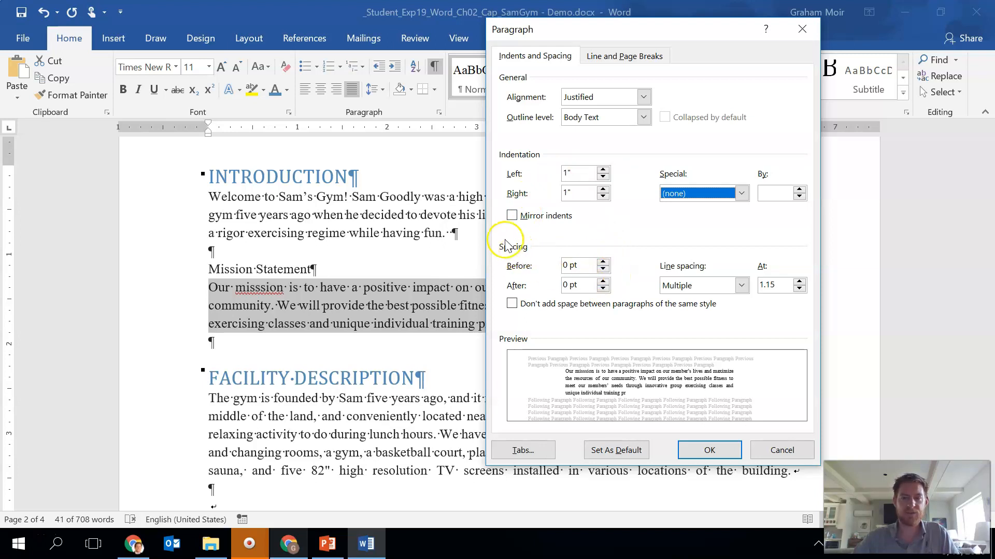
left_click(603, 281)
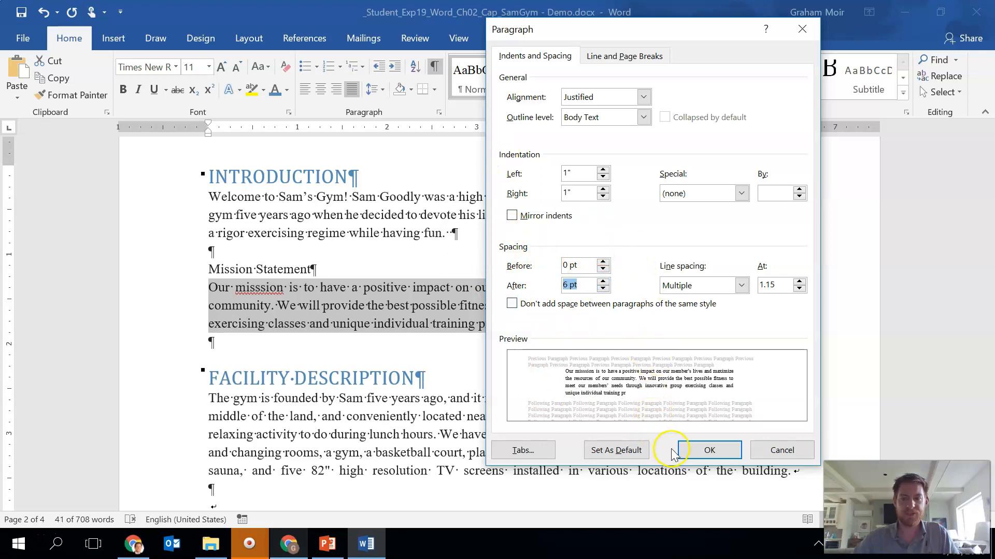
left_click(702, 452)
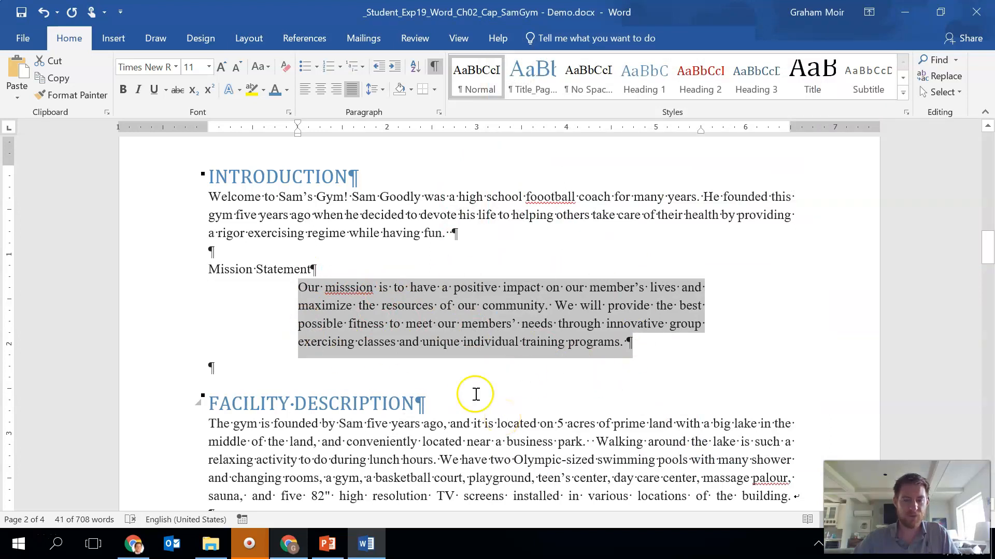
Format-paint the mission paragraph's indents onto the Mission Statement title, then select both paragraphs
left_click(208, 270)
left_click(333, 291)
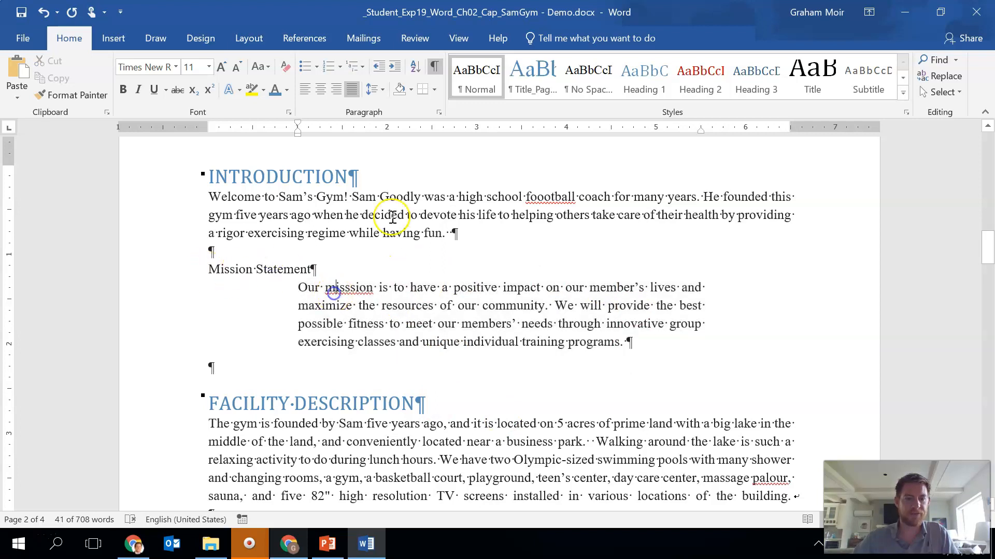
left_click(72, 94)
mouse_move(209, 269)
left_mouse_down()
mouse_move(388, 269)
mouse_move(218, 269)
mouse_move(366, 273)
mouse_move(370, 282)
left_mouse_up()
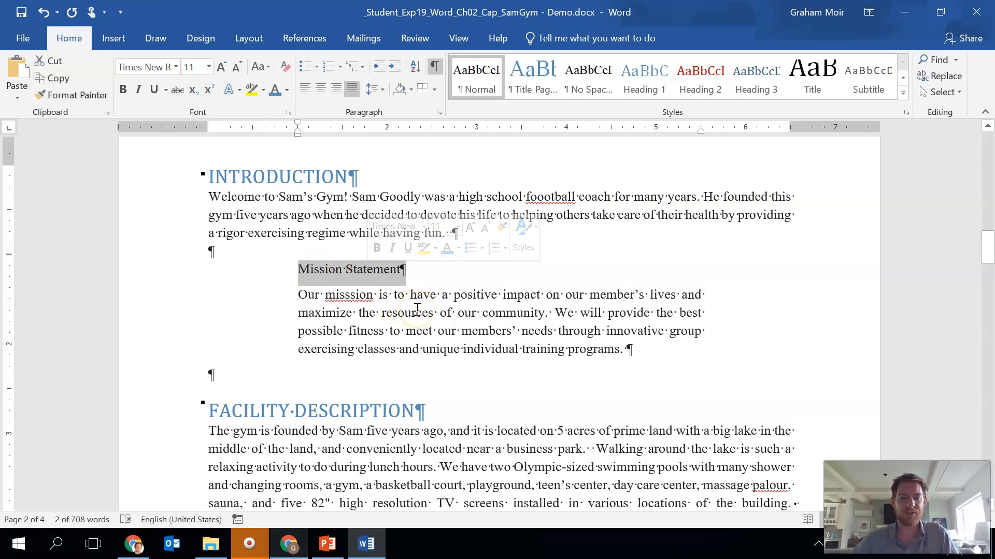
left_click(433, 312)
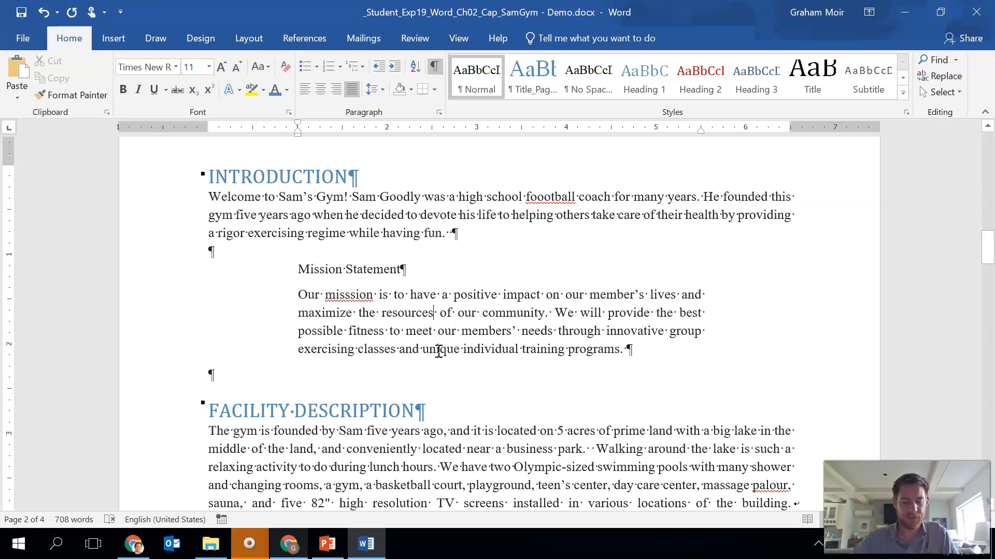
left_click_drag(675, 357, 302, 272)
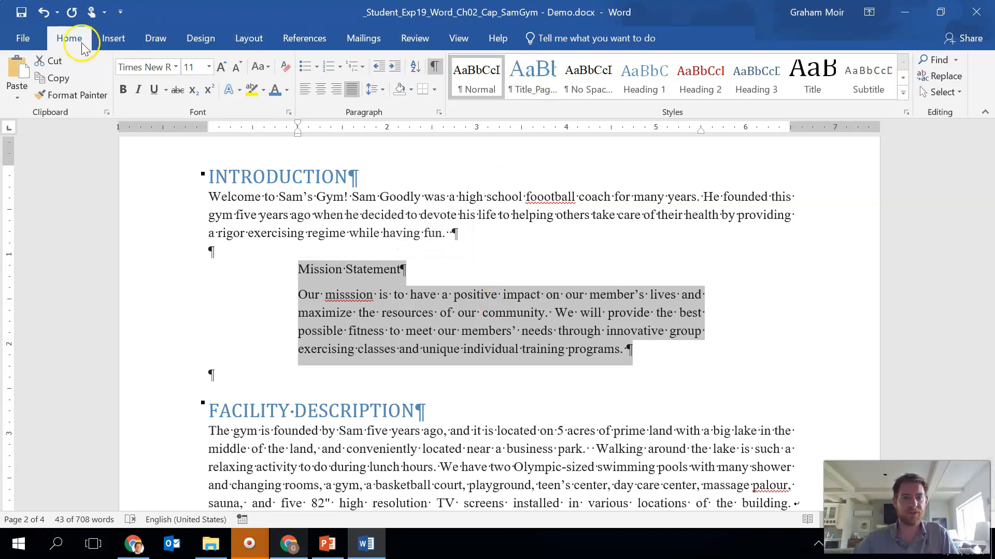
left_click(433, 91)
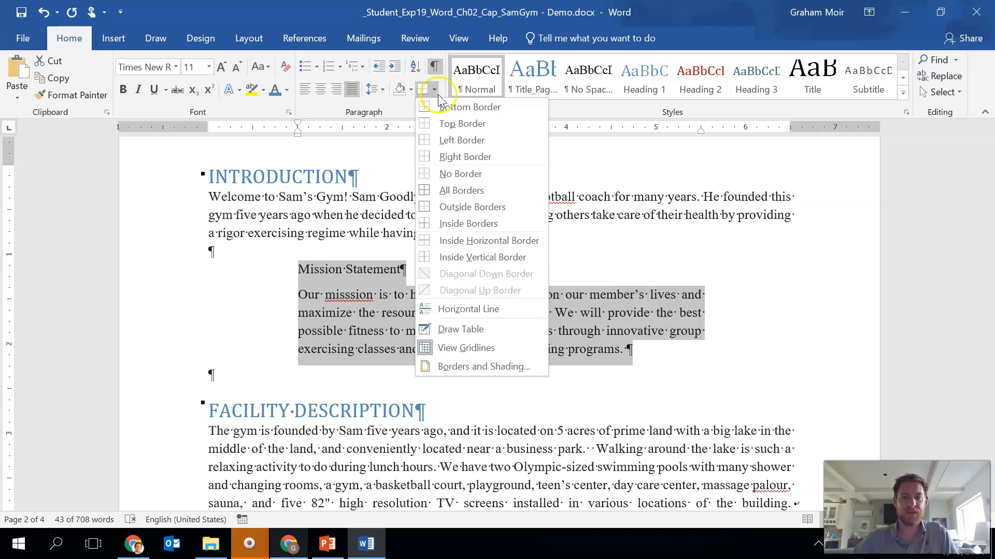
Give the Mission Statement paragraphs a ¾ pt Dark Red box border
left_click(529, 369)
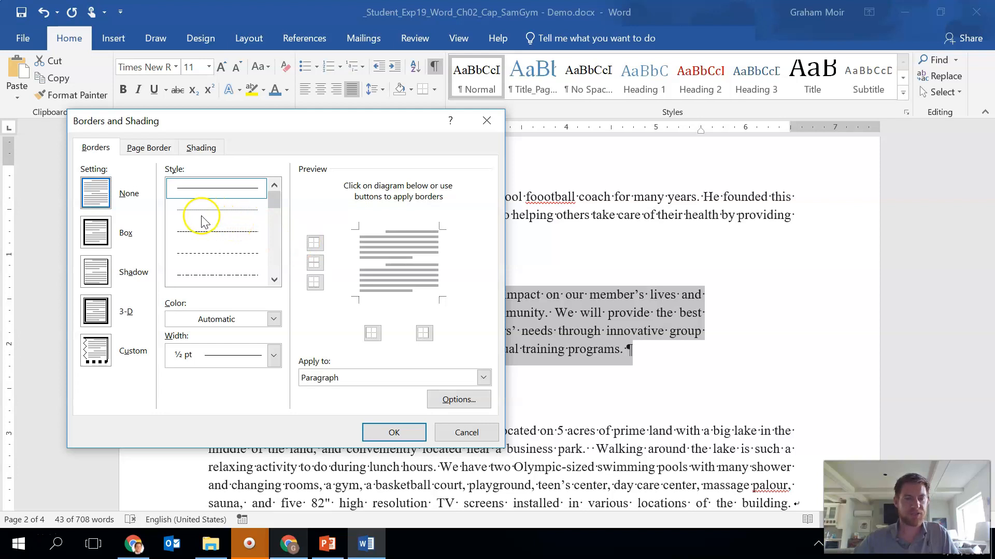
left_click(95, 239)
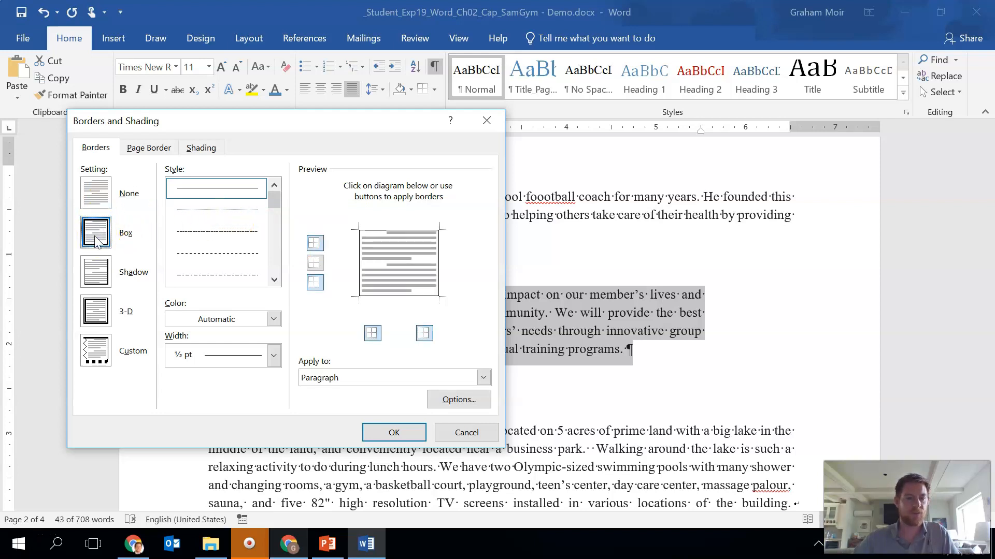
left_click(277, 363)
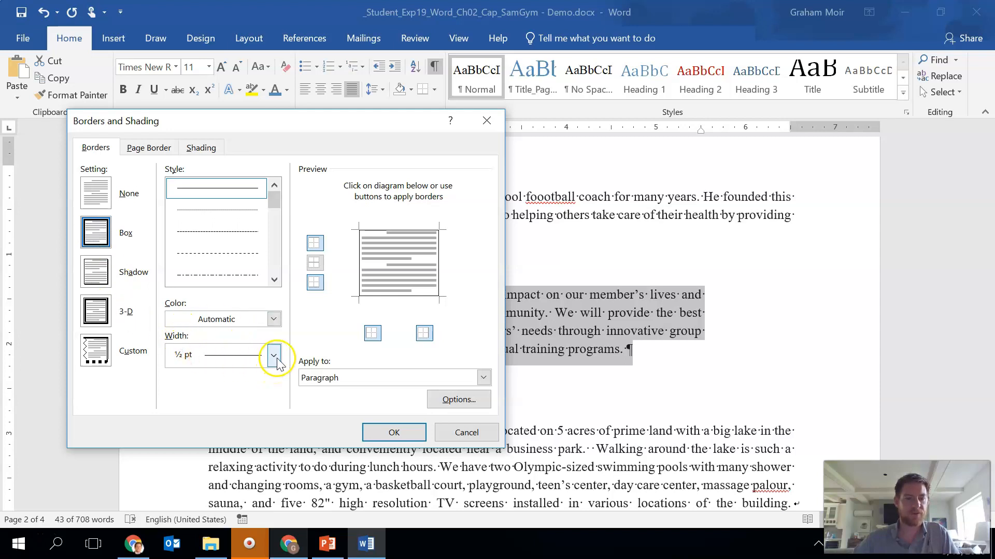
left_click(277, 359)
left_click(228, 206)
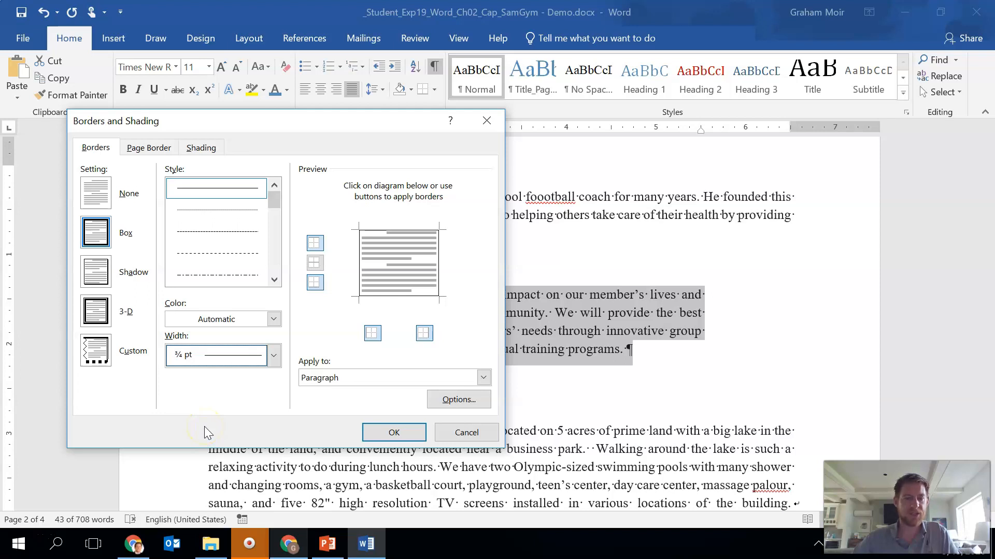
left_click(274, 318)
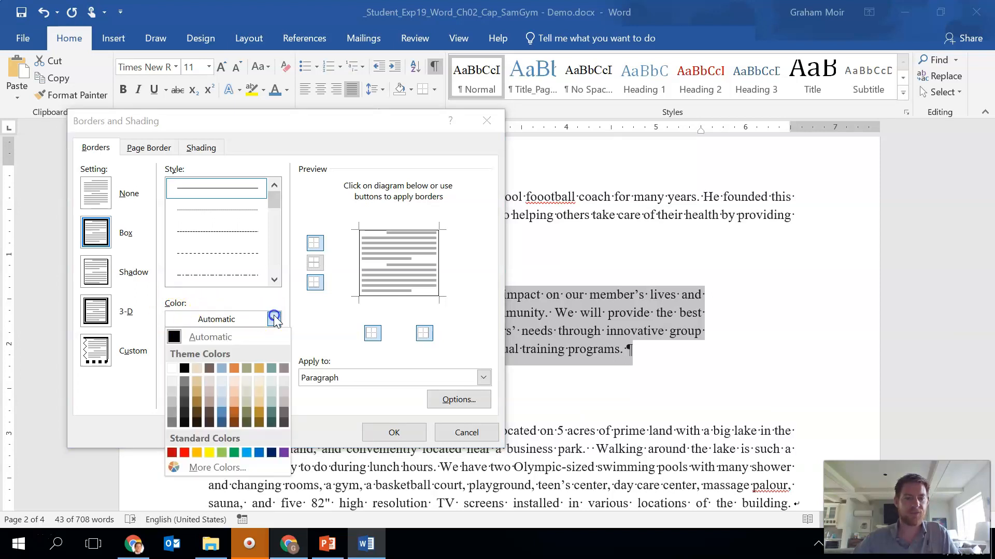
left_click(172, 454)
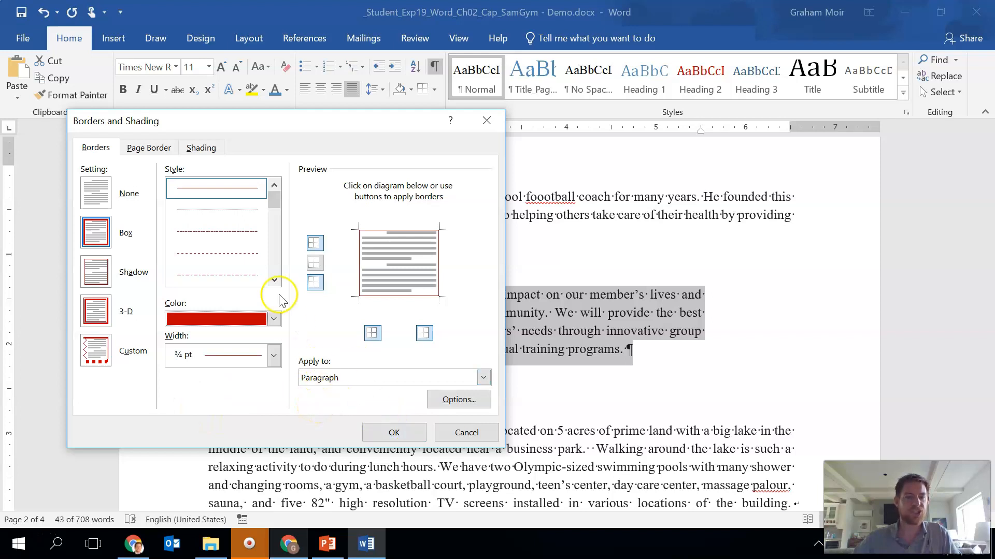
Shade the block with Ice Blue, Accent 1, Lighter 80% and apply the settings
left_click(218, 151)
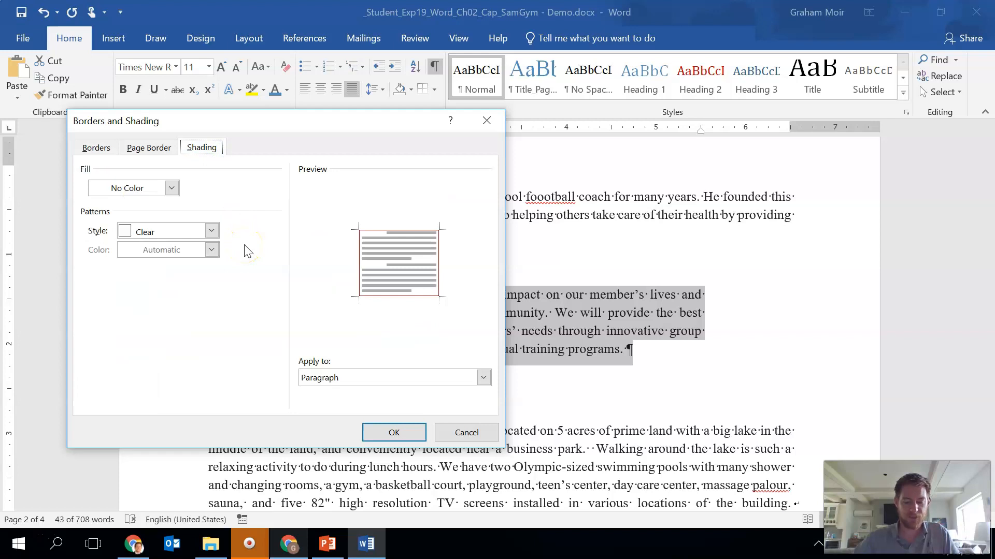
left_click(172, 189)
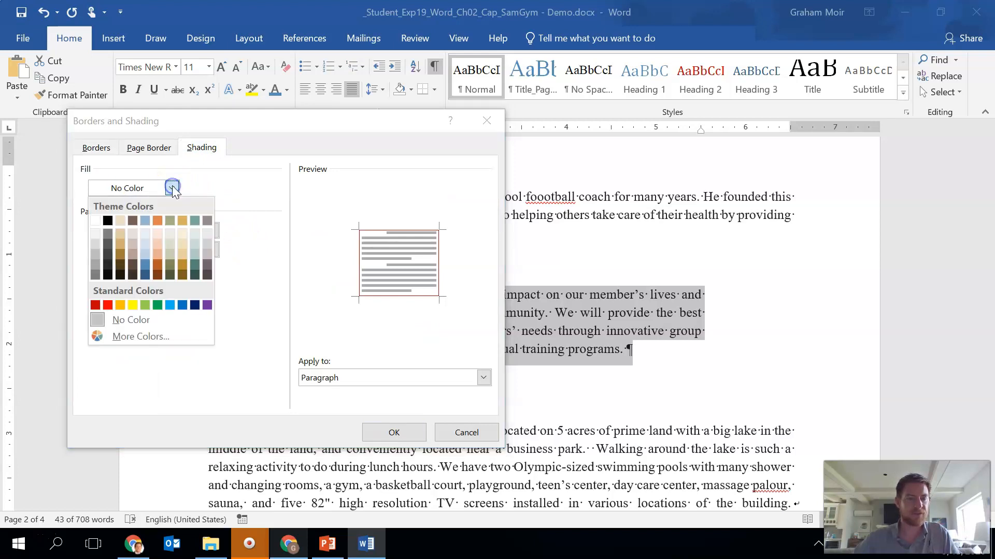
left_click(172, 189)
left_click(148, 235)
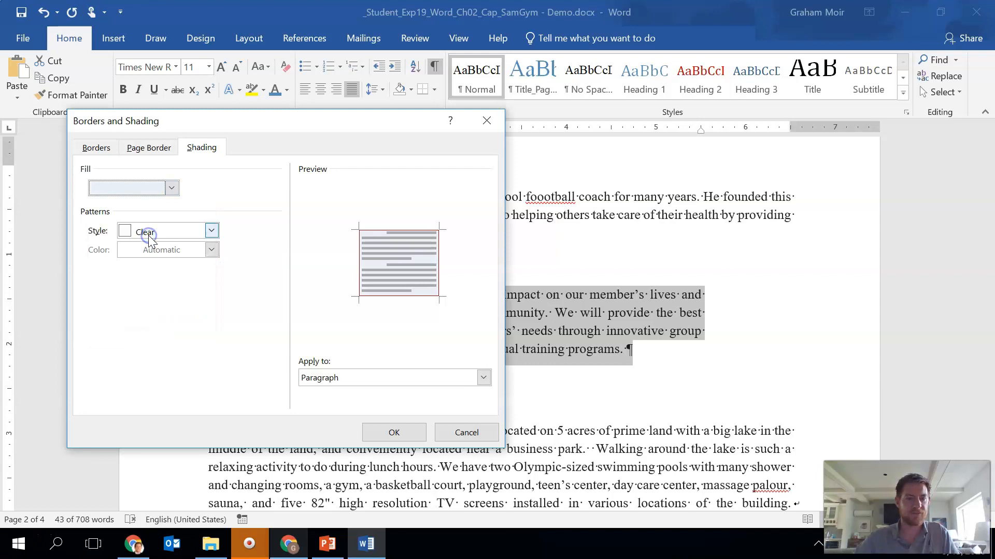
left_click(390, 435)
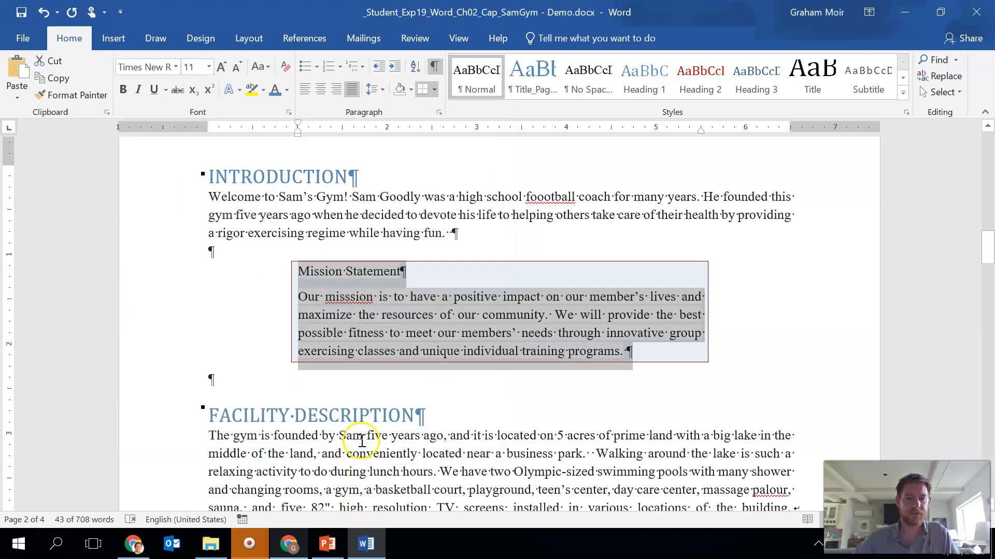
Delete the empty line below the Mission Statement box, then select the holiday list
left_click(367, 403)
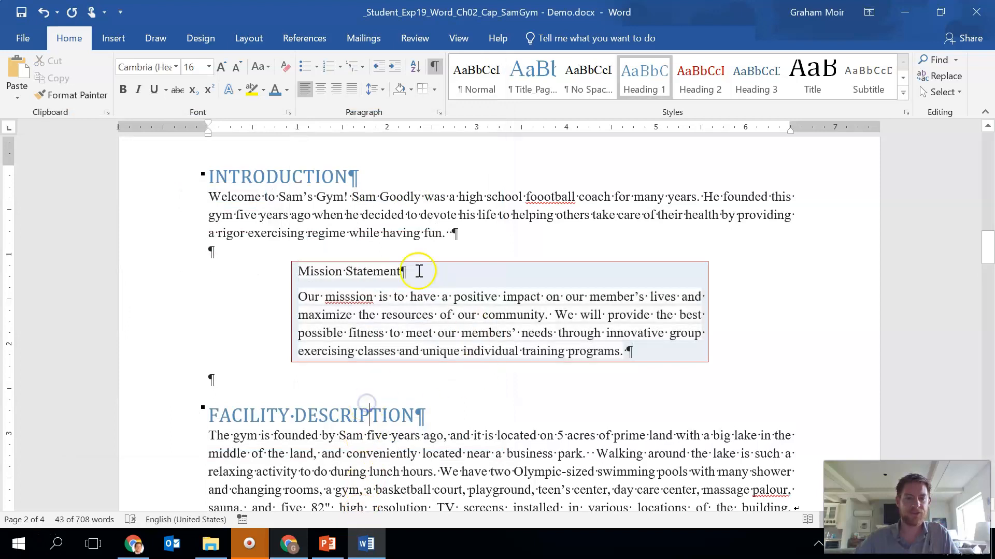
left_click(382, 254)
left_click(261, 252)
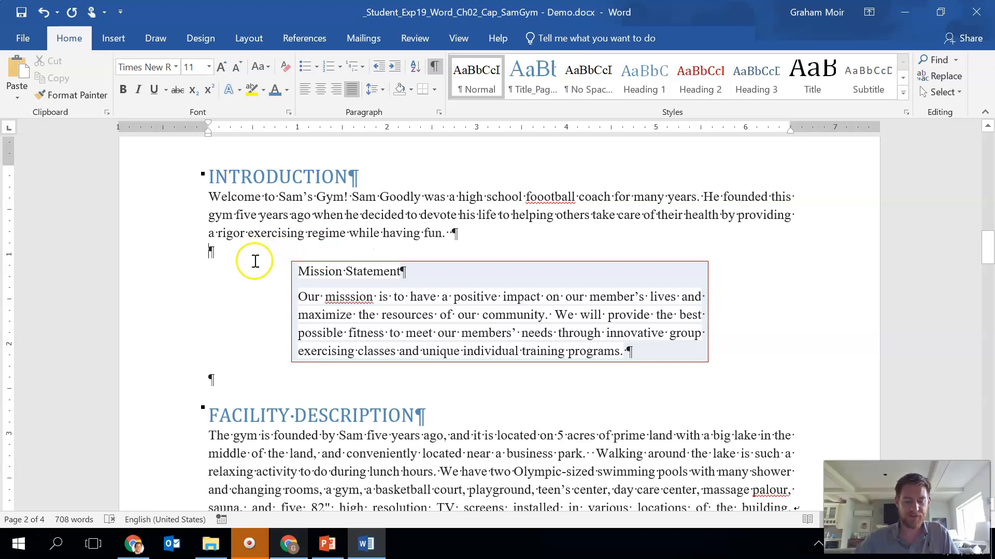
left_click(209, 380)
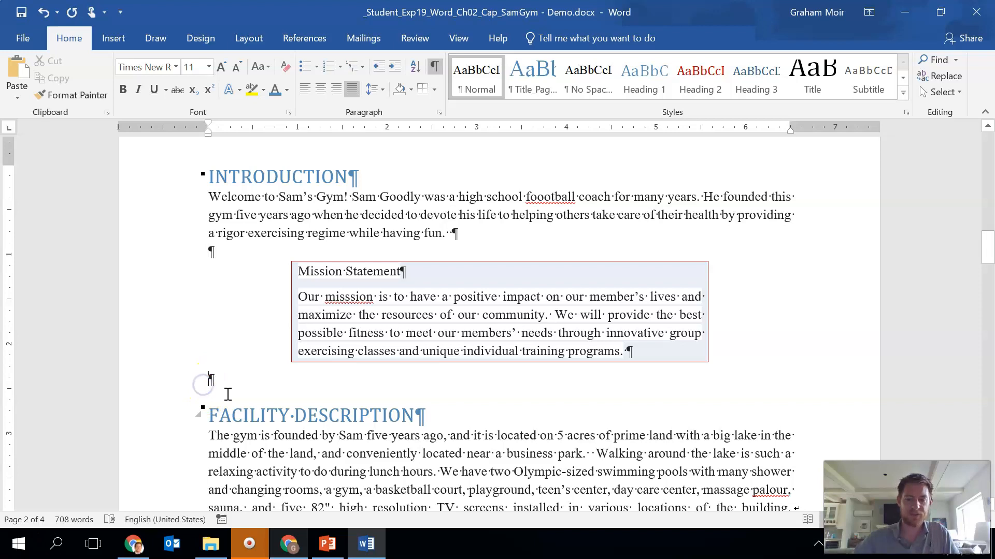
key("BackSpace")
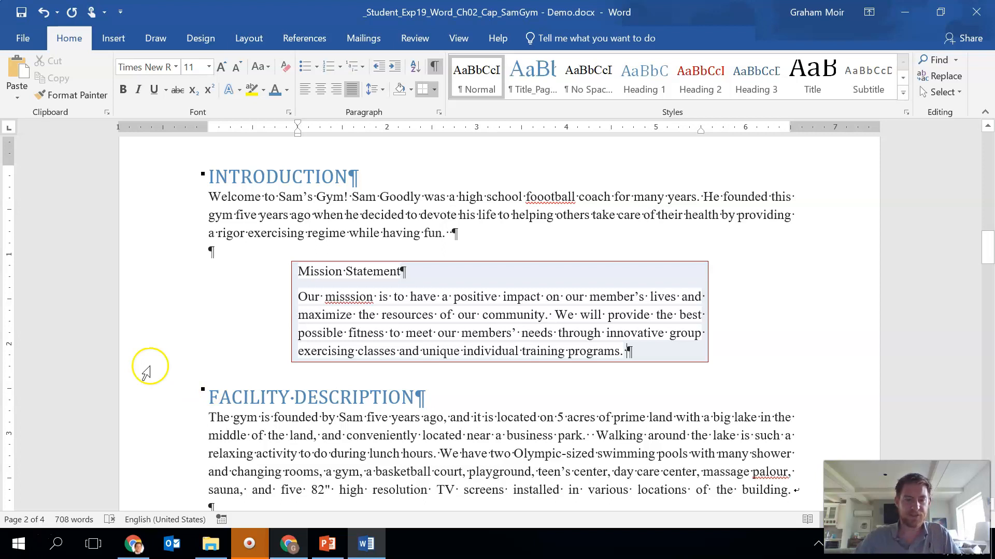
scroll(229, 355, "down", 5)
scroll(218, 294, "down", 4)
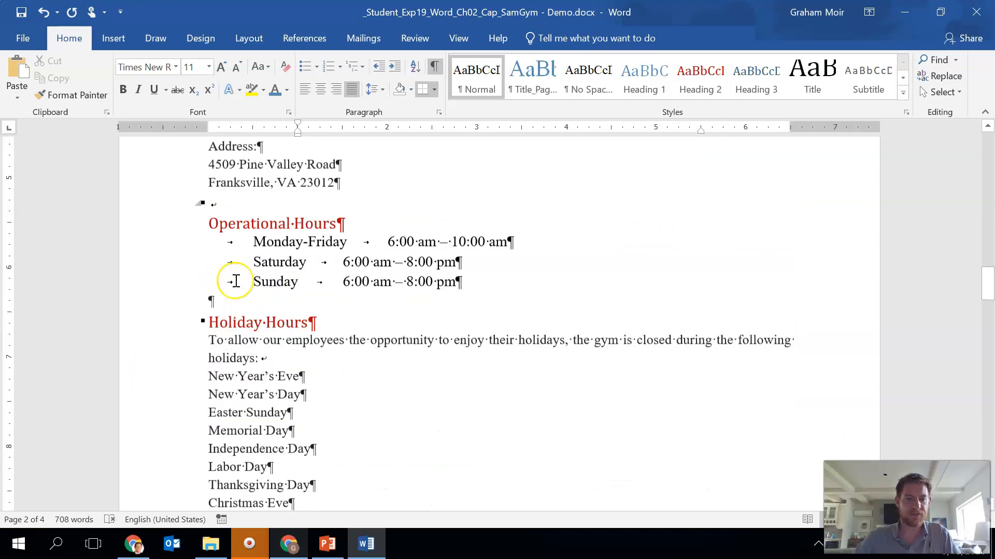
left_click_drag(207, 251, 324, 396)
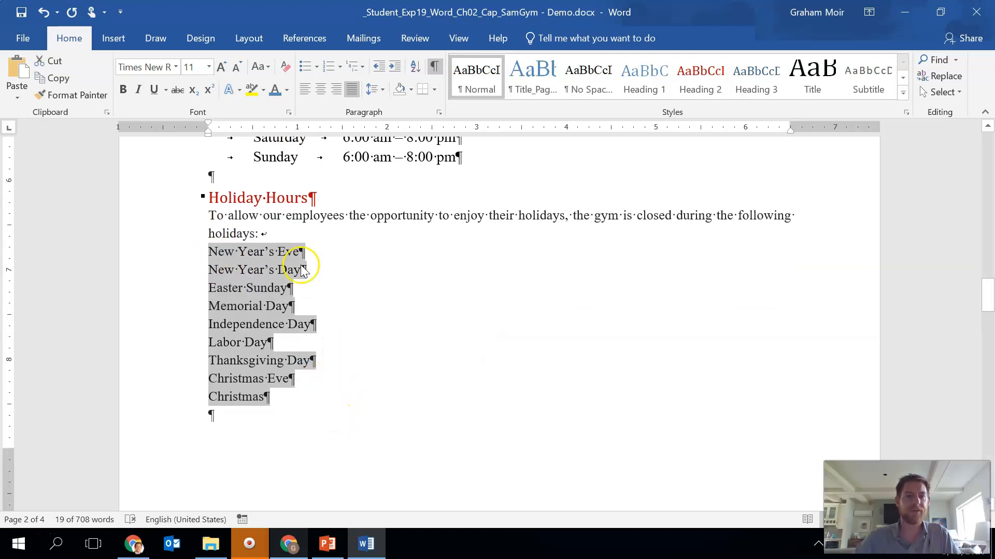
Lay out the holiday list in two columns with a line between them
left_click(250, 41)
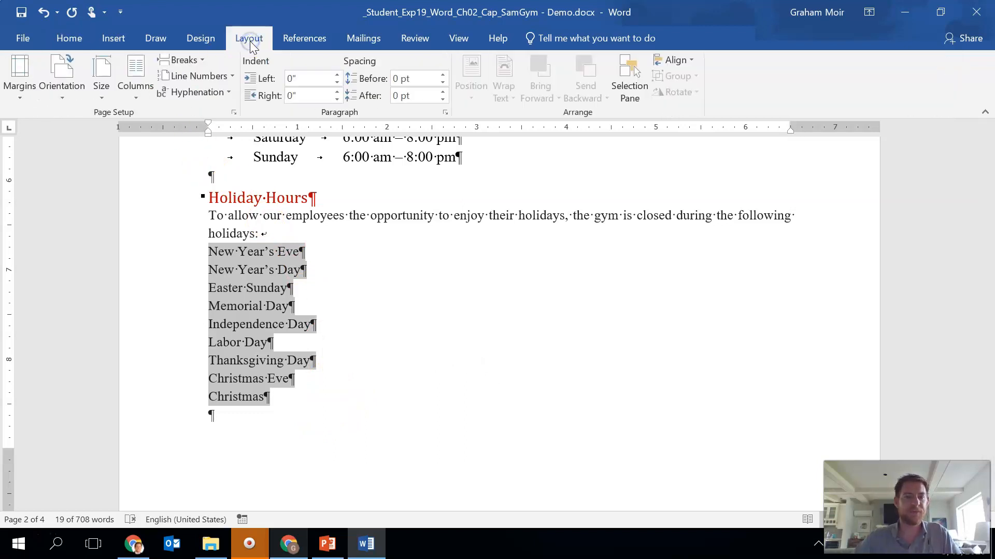
left_click(137, 91)
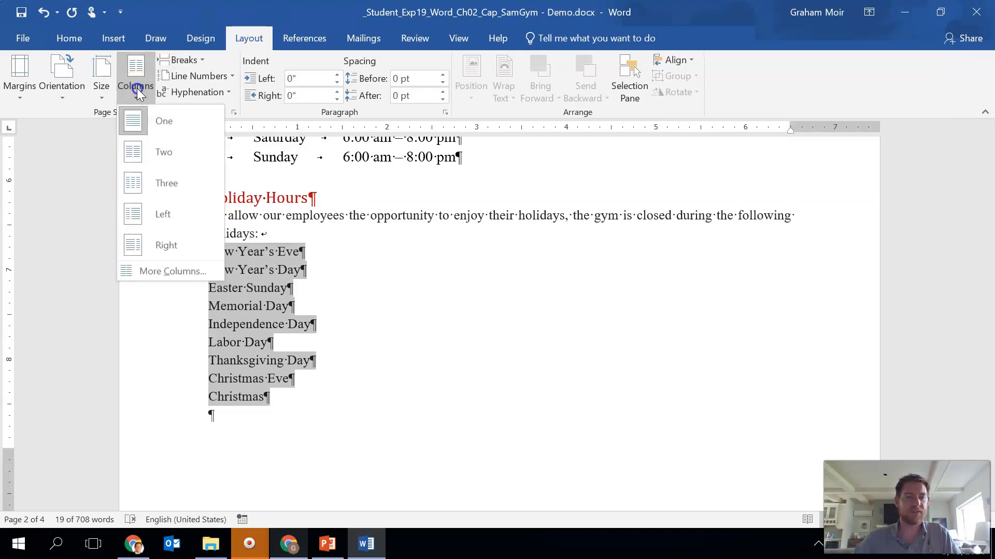
left_click(156, 272)
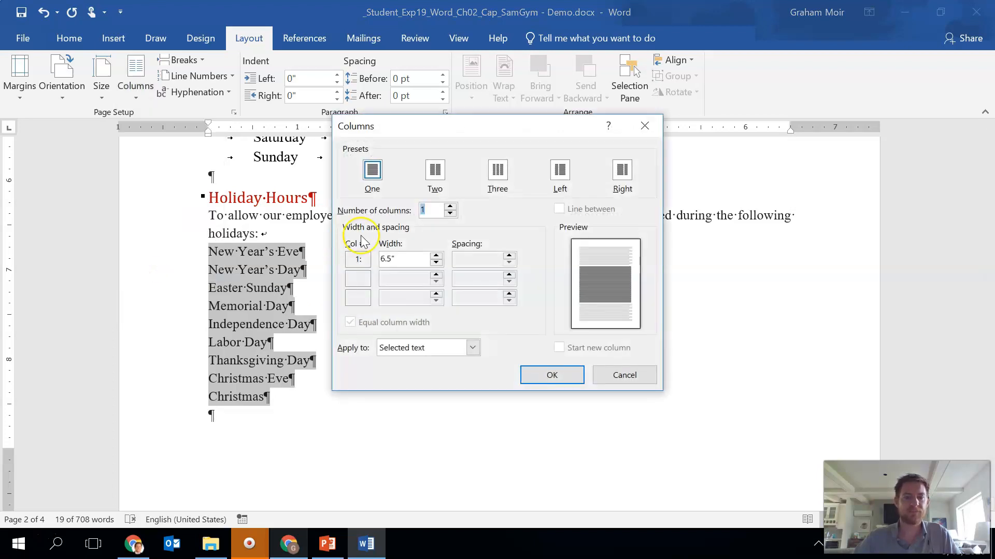
left_click(433, 182)
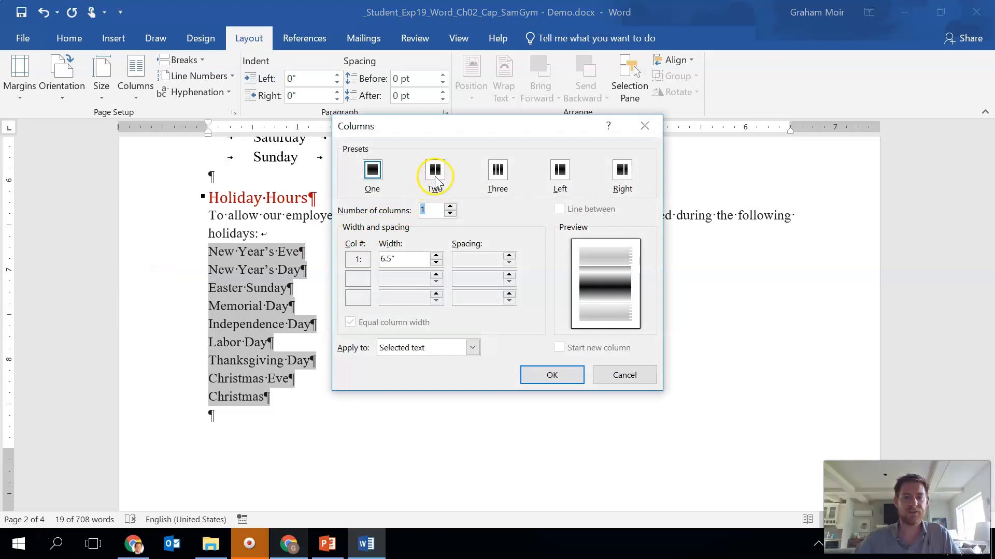
left_click(435, 179)
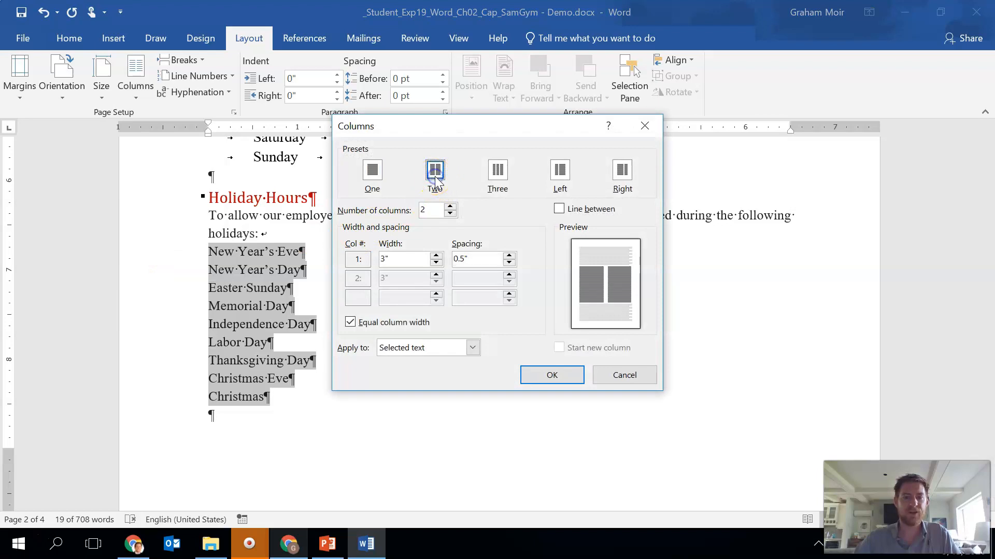
left_click(560, 212)
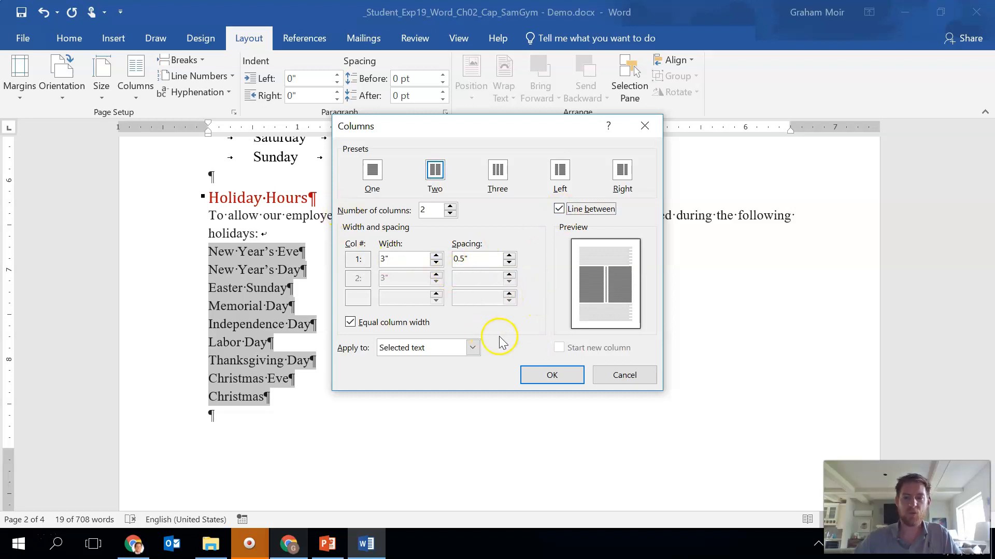
left_click(556, 372)
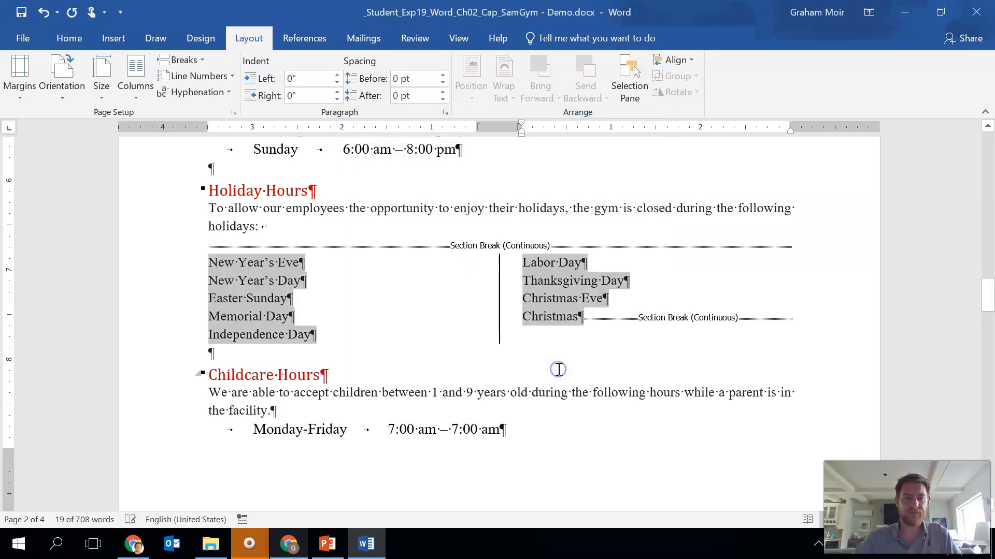
left_click(493, 347)
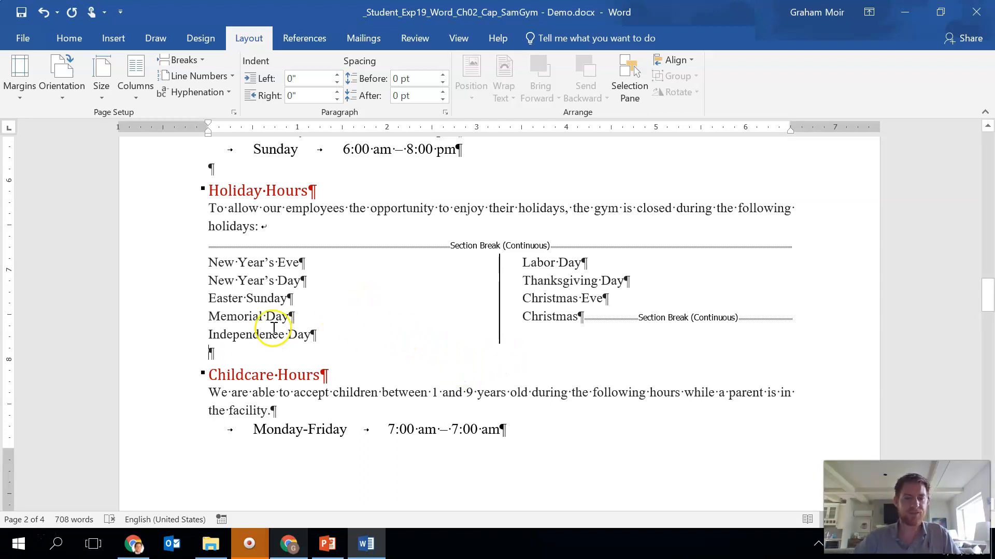
Give the seven beginner and senior class lines under Group Exercise Class Description diamond bullets
scroll(266, 325, "down", 3)
scroll(267, 325, "down", 6)
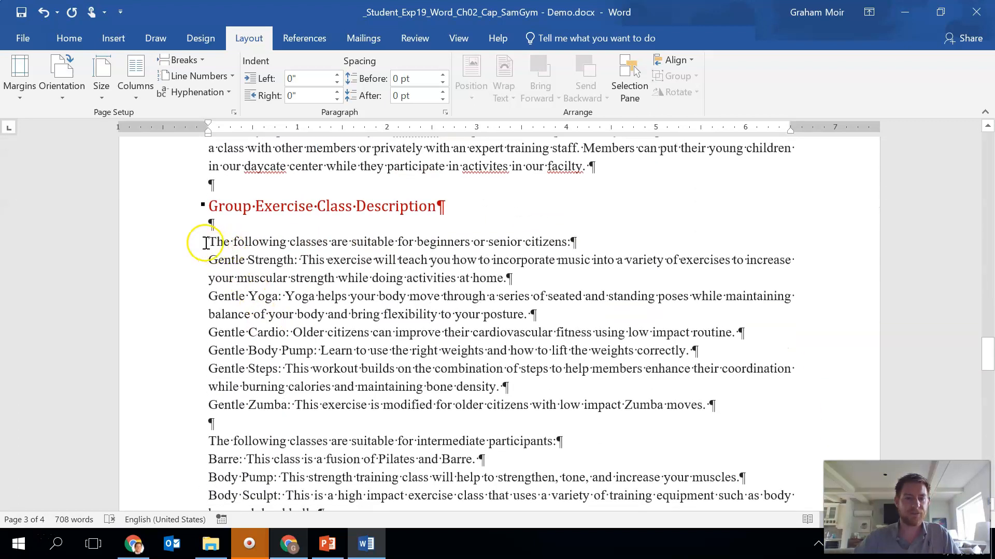
left_click_drag(208, 242, 299, 249)
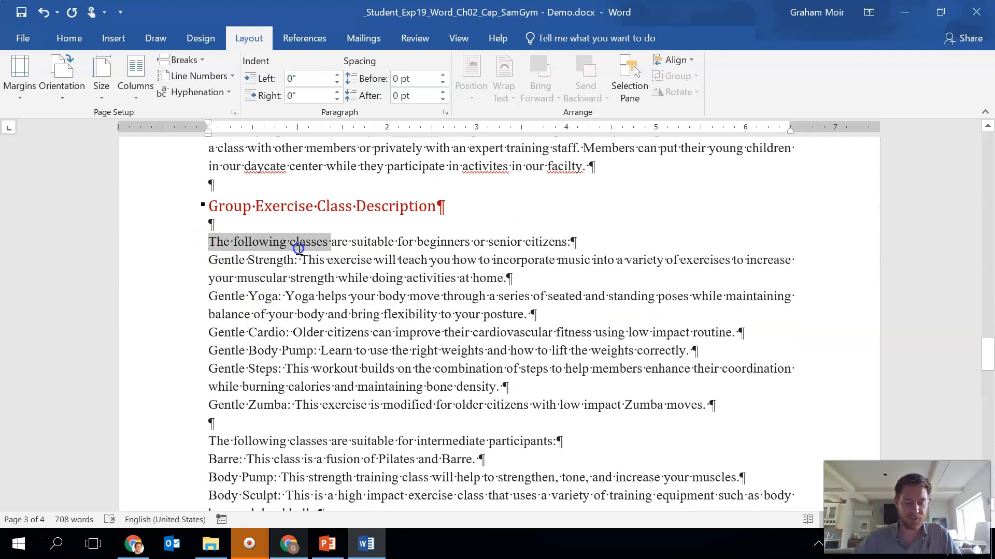
left_click_drag(298, 250, 732, 405)
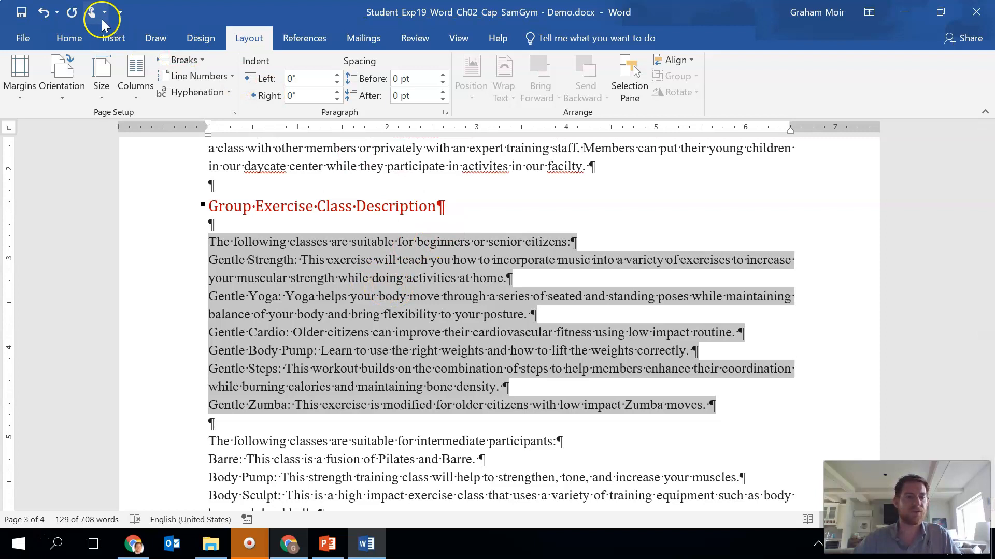
left_click(80, 43)
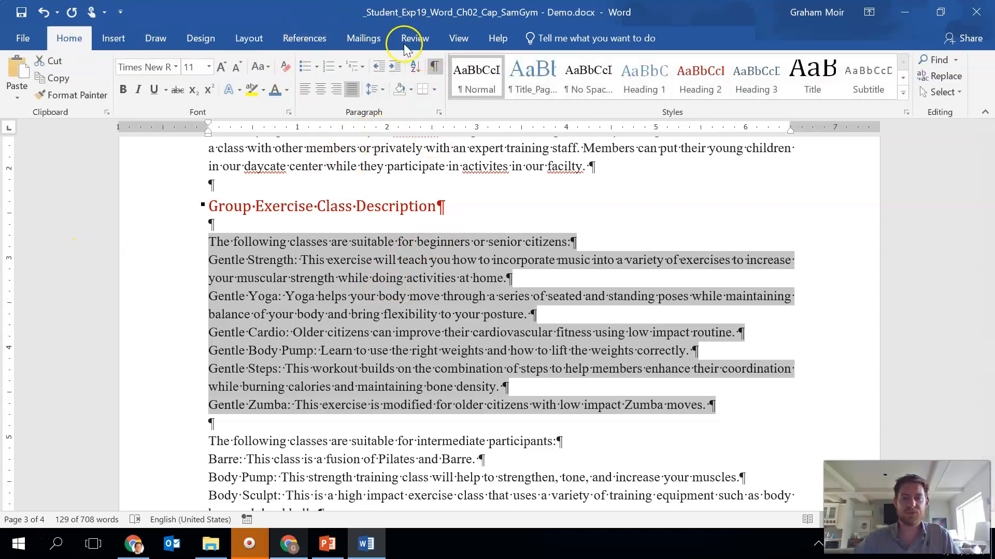
left_click(317, 66)
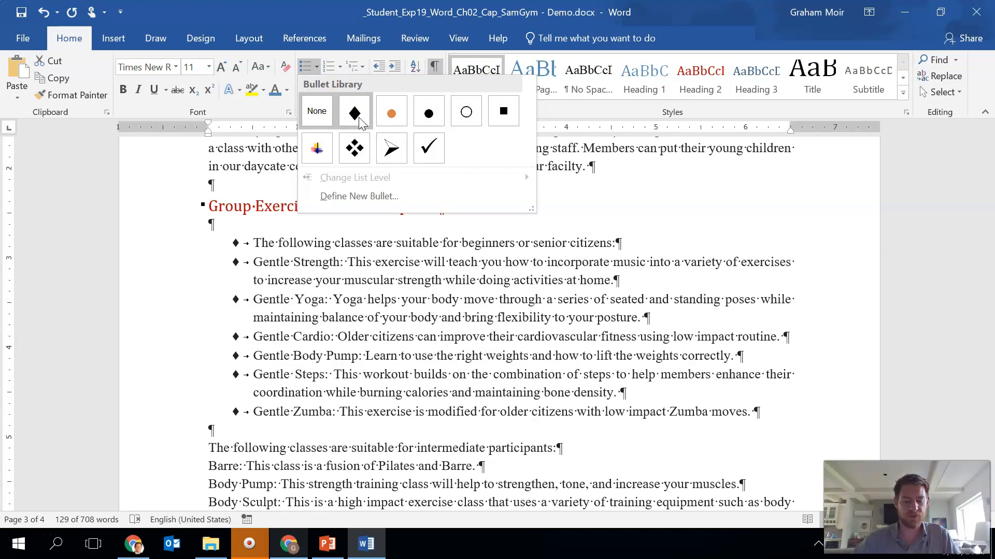
left_click(358, 118)
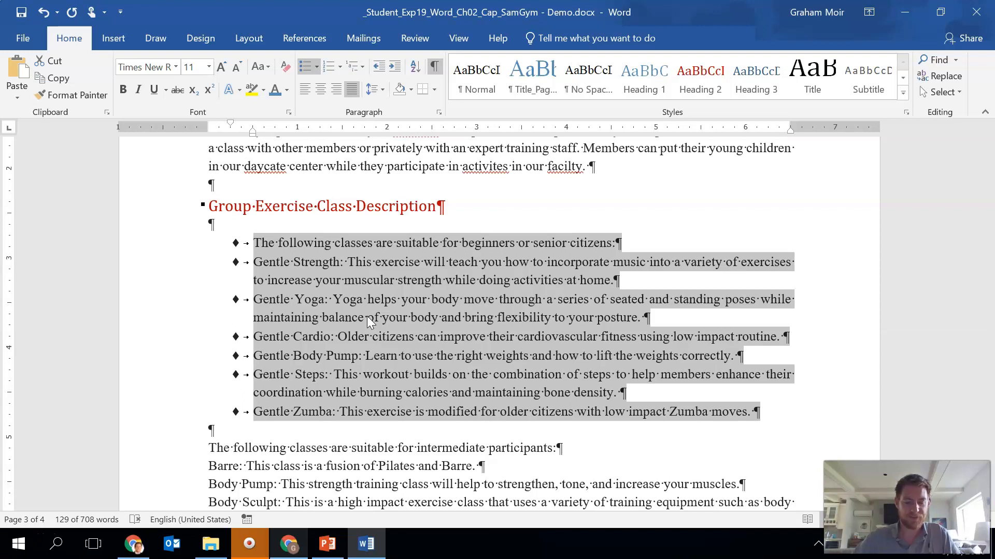
scroll(366, 316, "down", 1)
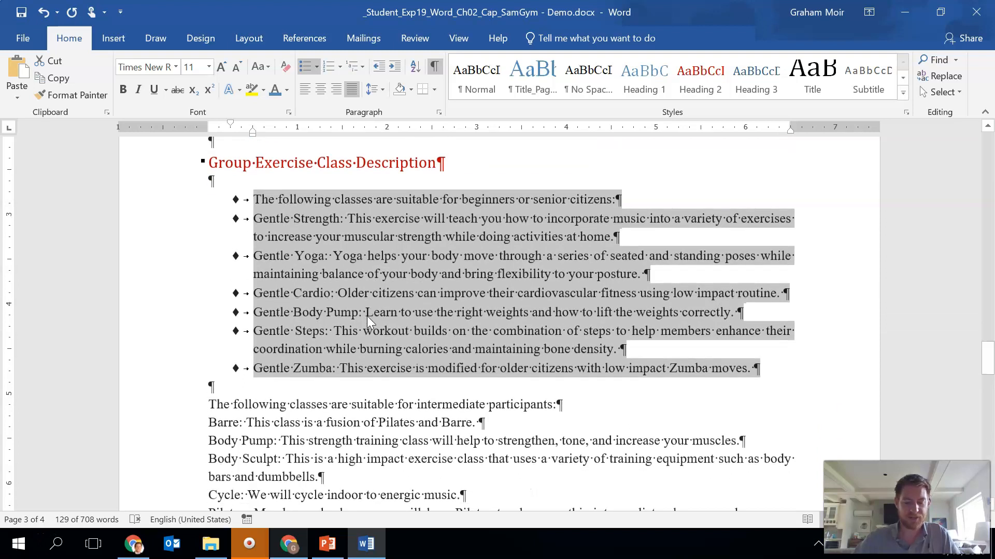
scroll(367, 316, "down", 5)
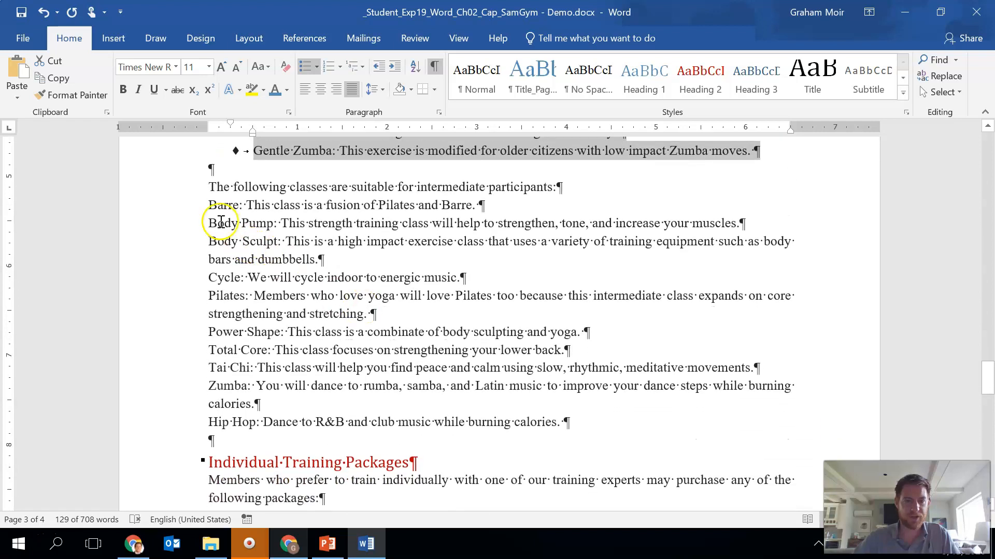
Apply round Bullet Library bullets to the ten intermediate classes, Barre through Hip Hop
left_click(208, 207)
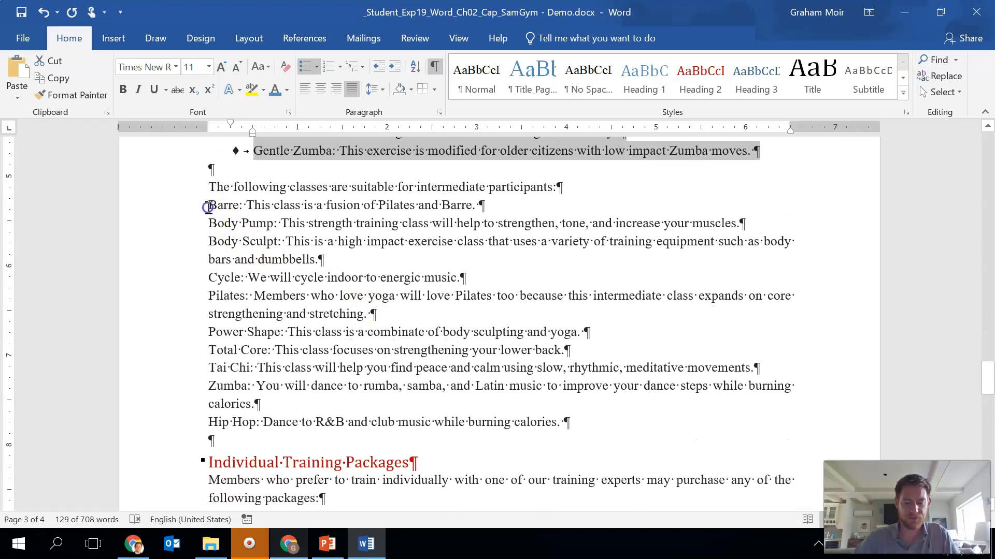
mouse_move(209, 207)
left_mouse_down()
mouse_move(217, 223)
mouse_move(469, 381)
mouse_move(597, 417)
left_mouse_up()
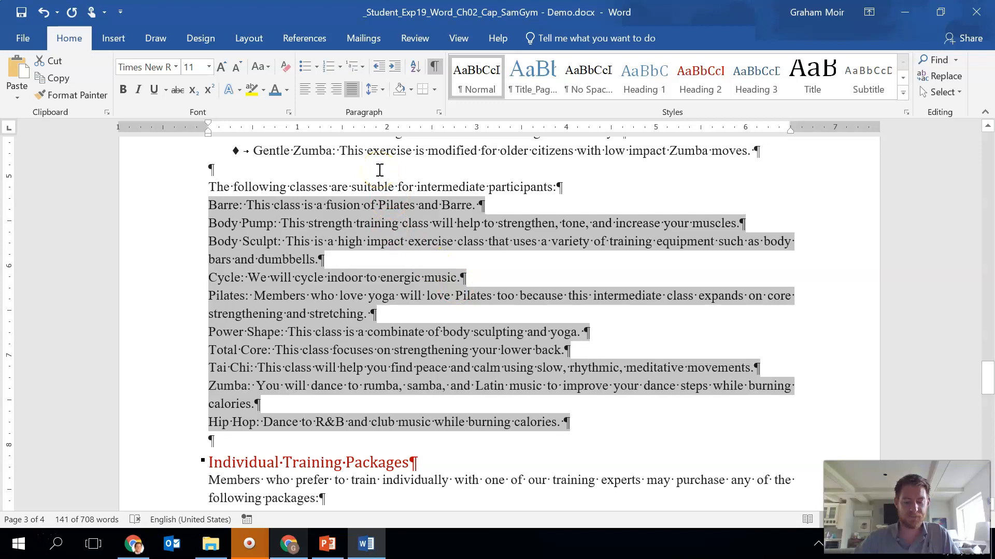
left_click(317, 68)
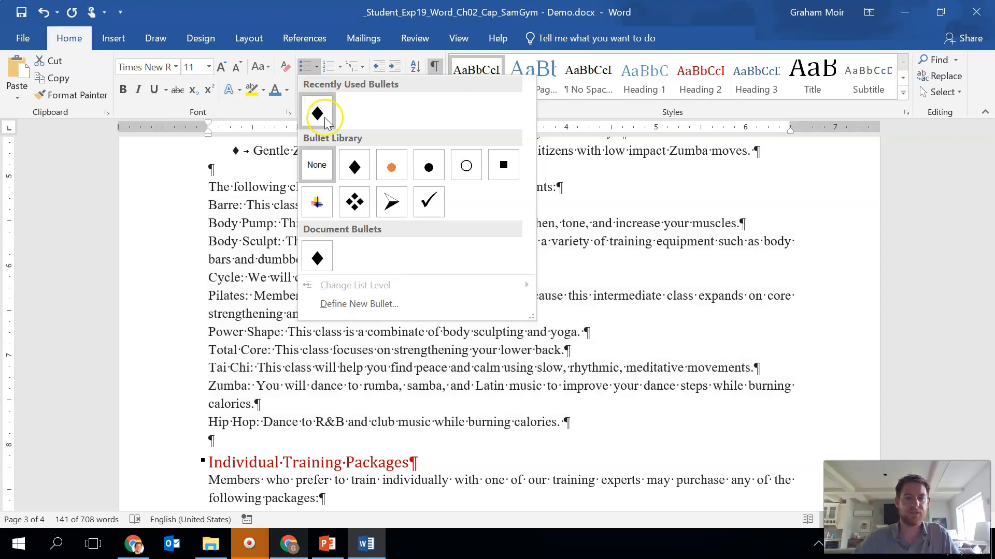
left_click(430, 174)
left_click(437, 338)
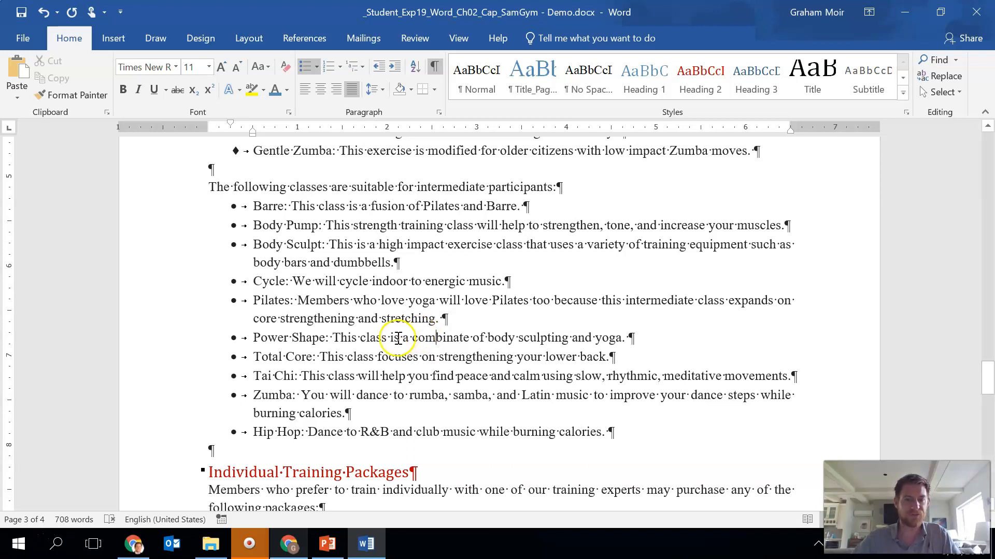
scroll(195, 258, "down", 3)
scroll(195, 257, "down", 5)
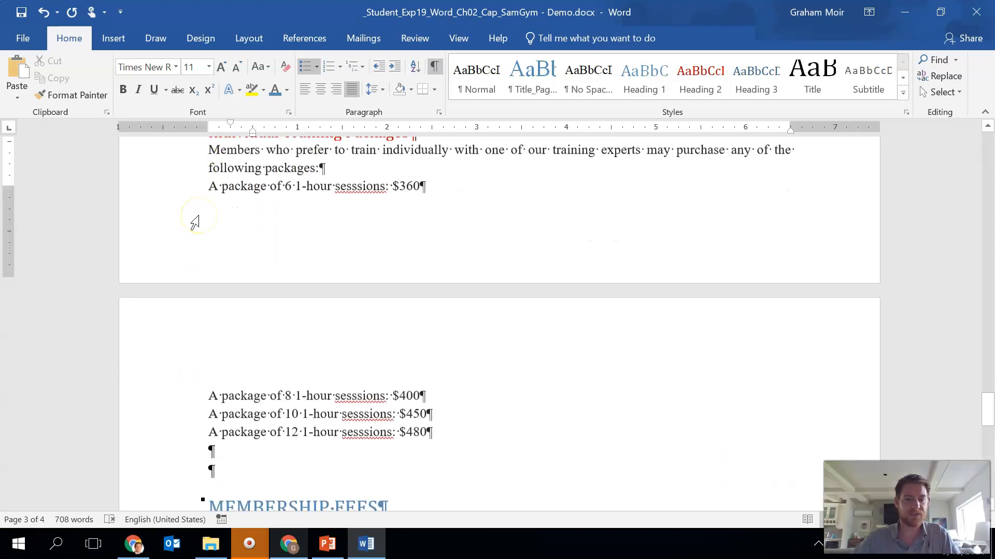
scroll(196, 222, "up", 1)
Number the four package lines 1 to 4, from 6 sessions at $360 to 12 sessions at $480
left_click_drag(213, 222, 498, 469)
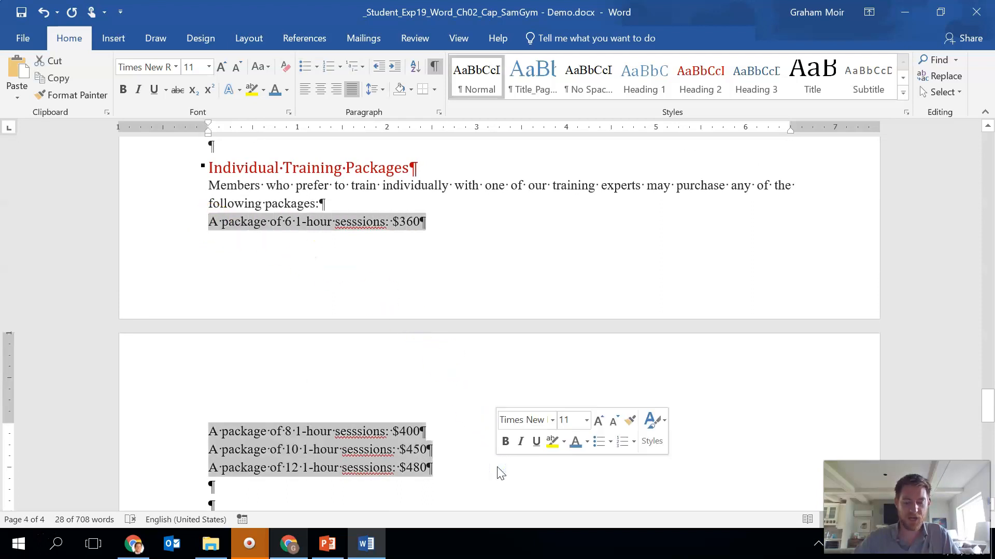
left_click(332, 69)
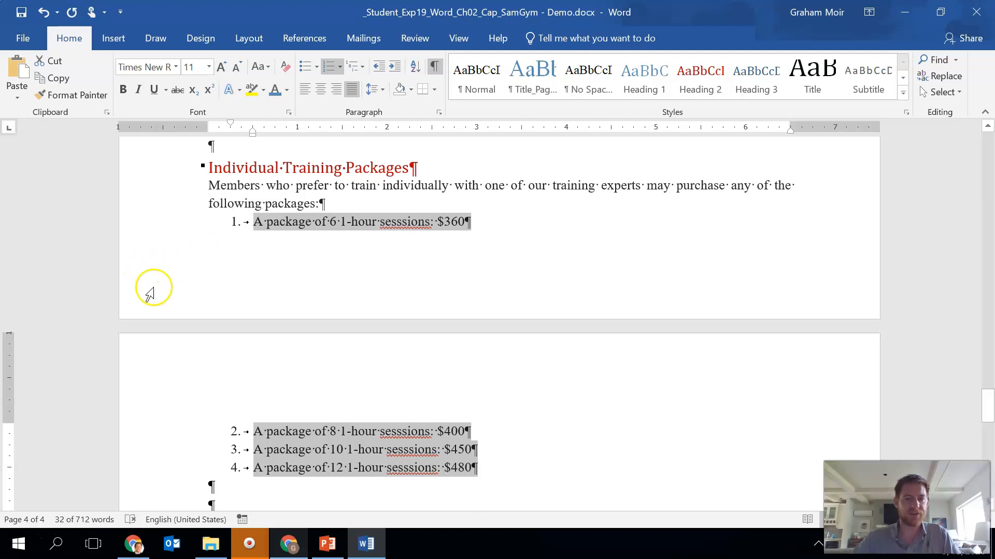
left_click(307, 200)
scroll(283, 232, "down", 2)
scroll(284, 231, "down", 4)
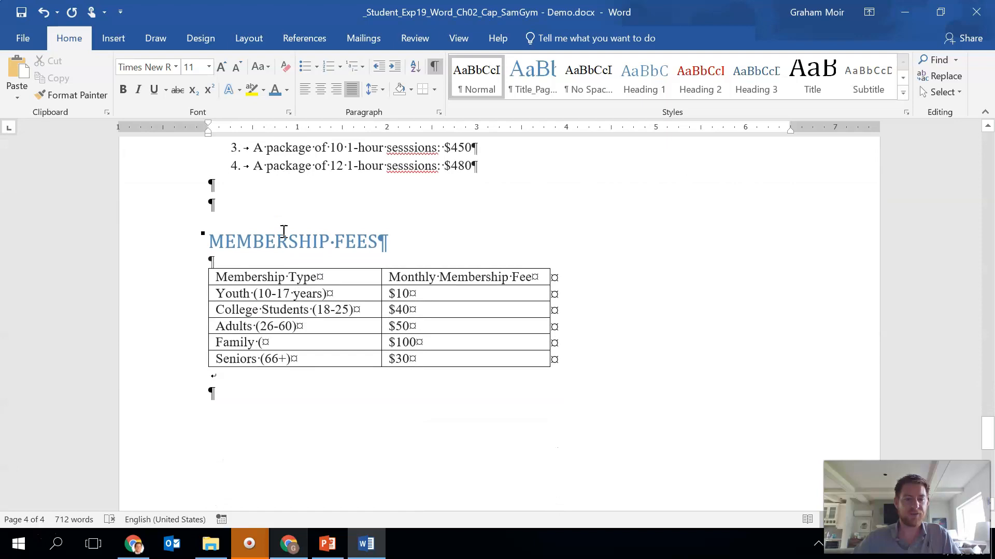
scroll(284, 232, "up", 10)
scroll(284, 232, "up", 10)
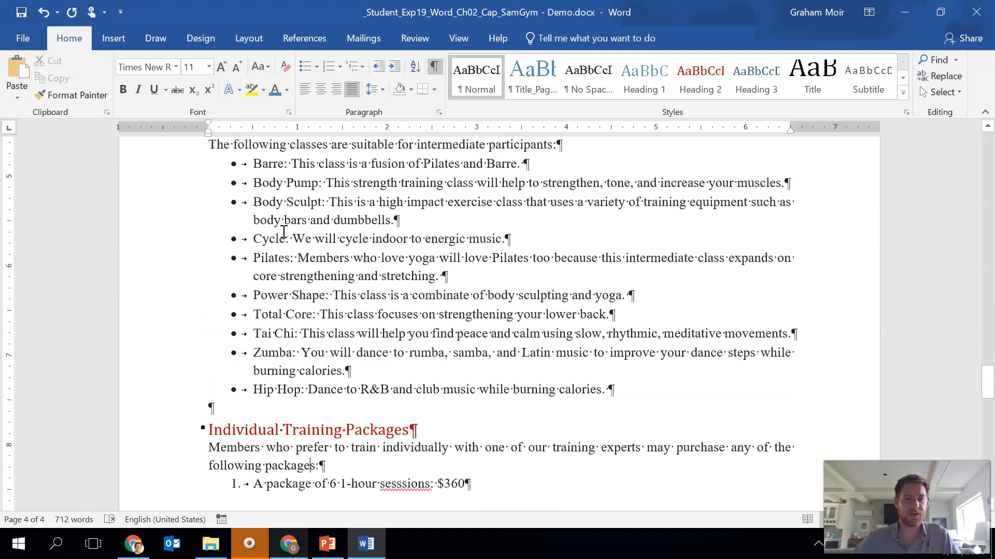
scroll(283, 232, "up", 7)
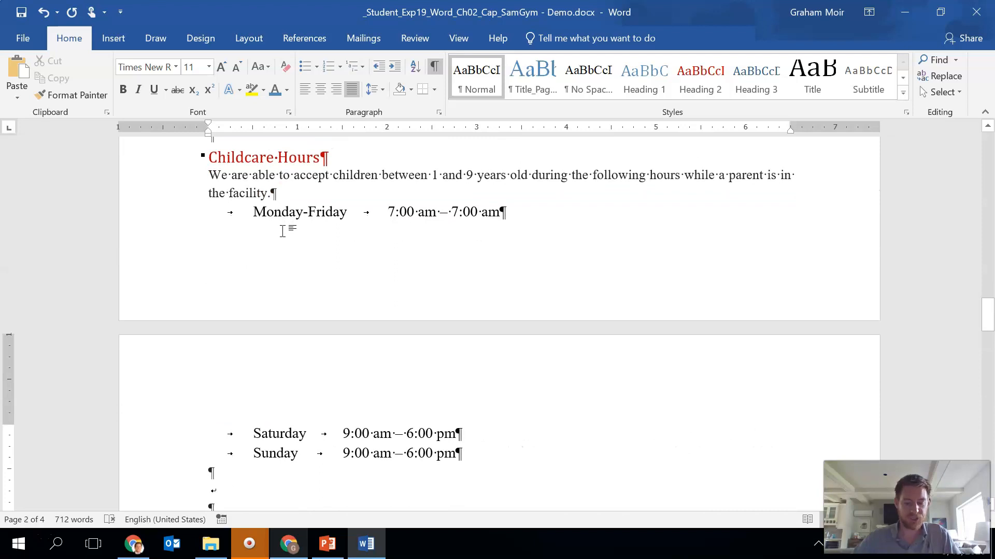
Select the three Childcare Hours lines and add a left tab stop at 1 inch
left_click_drag(252, 212, 475, 343)
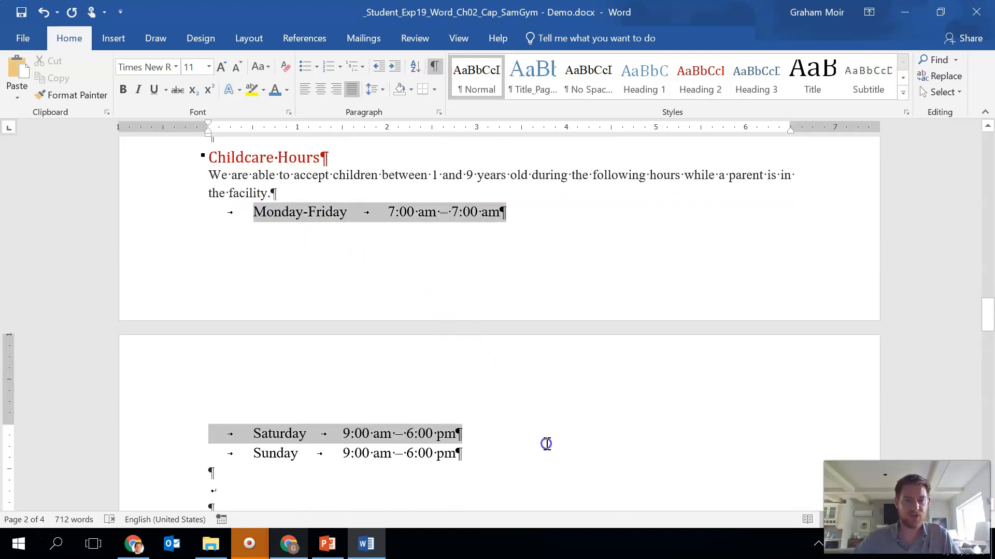
left_click_drag(547, 444, 550, 457)
left_click_drag(483, 460, 219, 212)
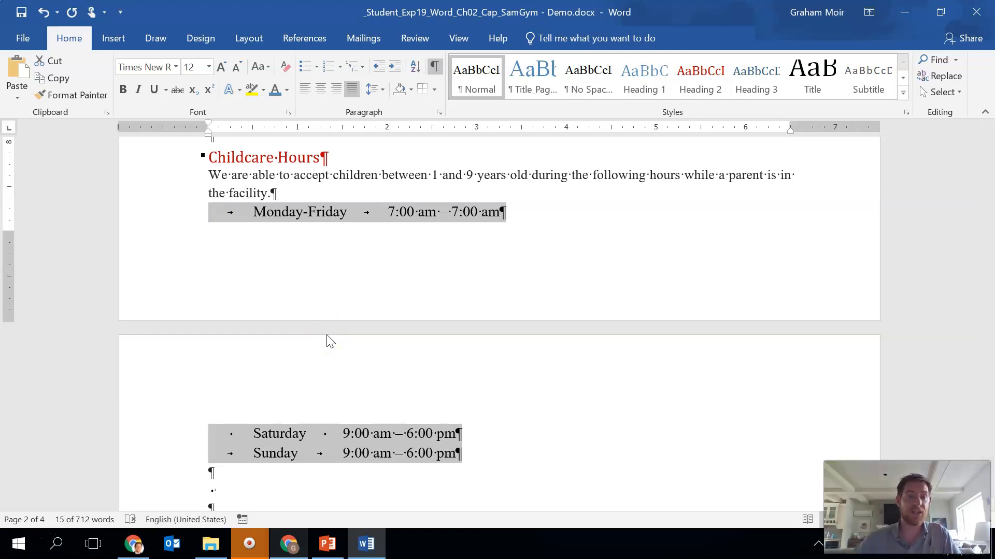
left_click(9, 130)
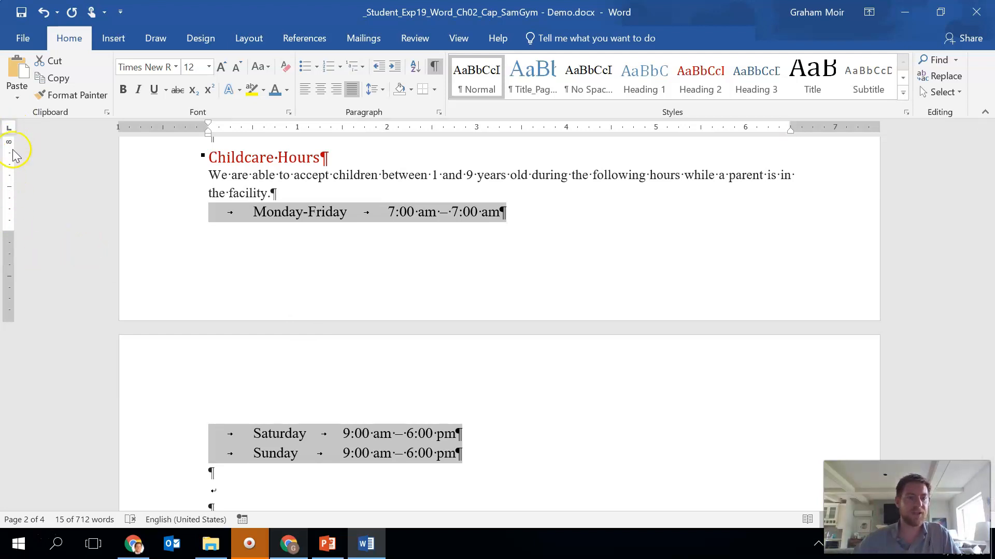
left_click(12, 132)
left_click(10, 133)
left_click(9, 130)
left_click(11, 130)
left_click(9, 129)
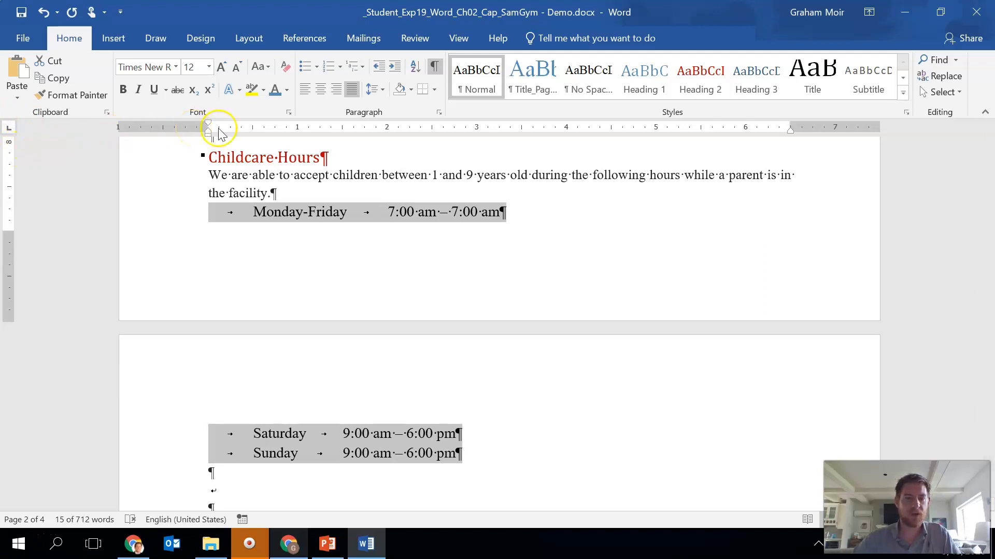
left_click(298, 130)
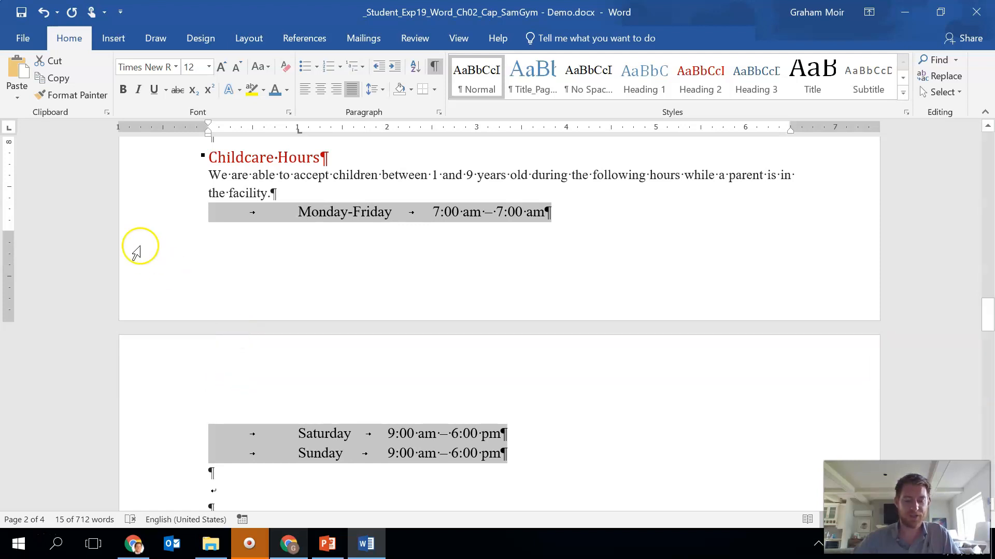
Add a right tab stop at 4 inches to the same hours lines
left_click(9, 127)
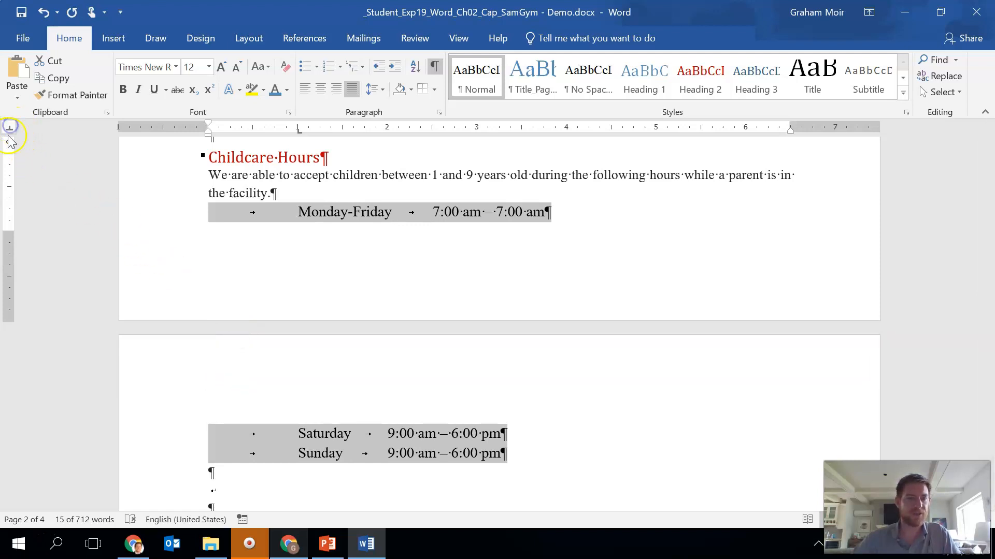
left_click(10, 128)
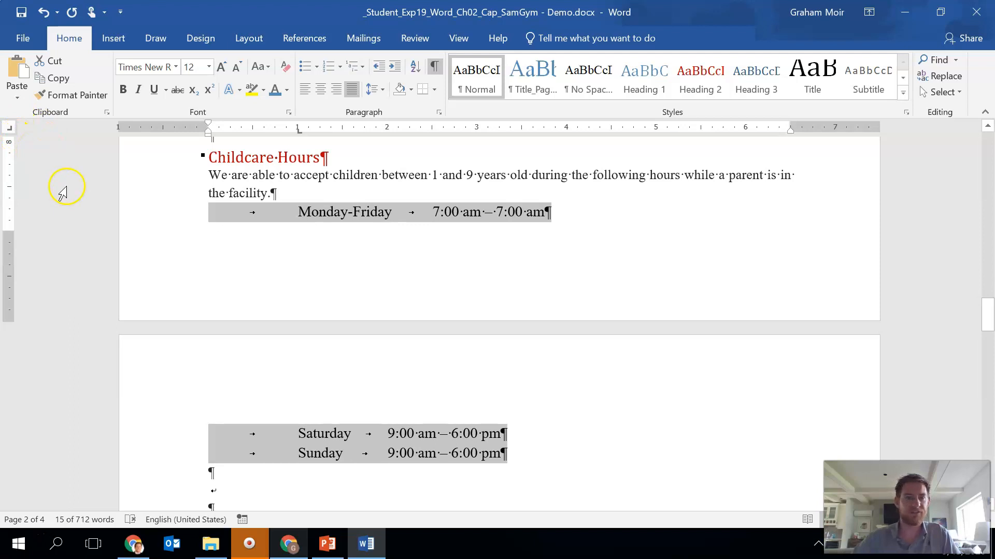
left_click(568, 132)
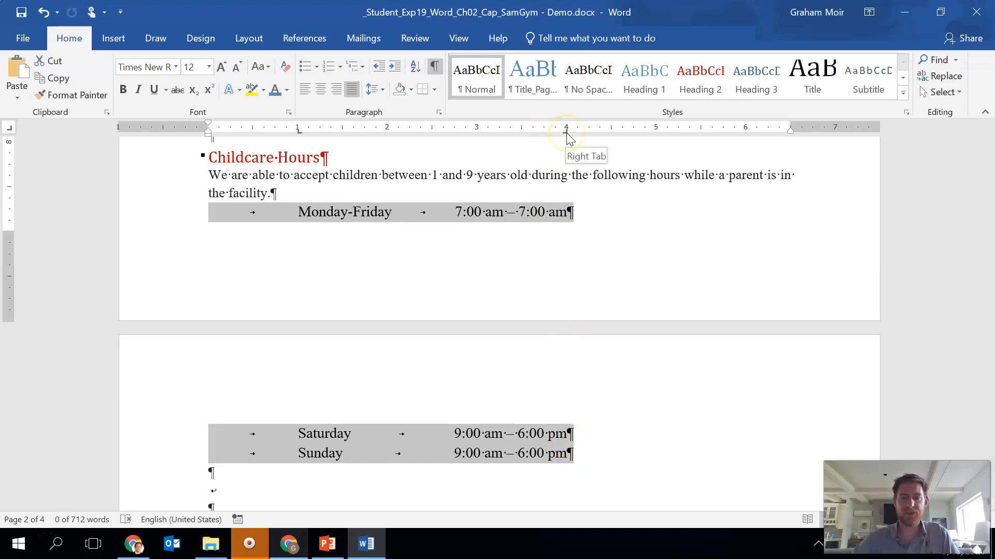
Give the 4" tab stop a dotted leader (option 2) in the Tabs dialog
double_click(566, 134)
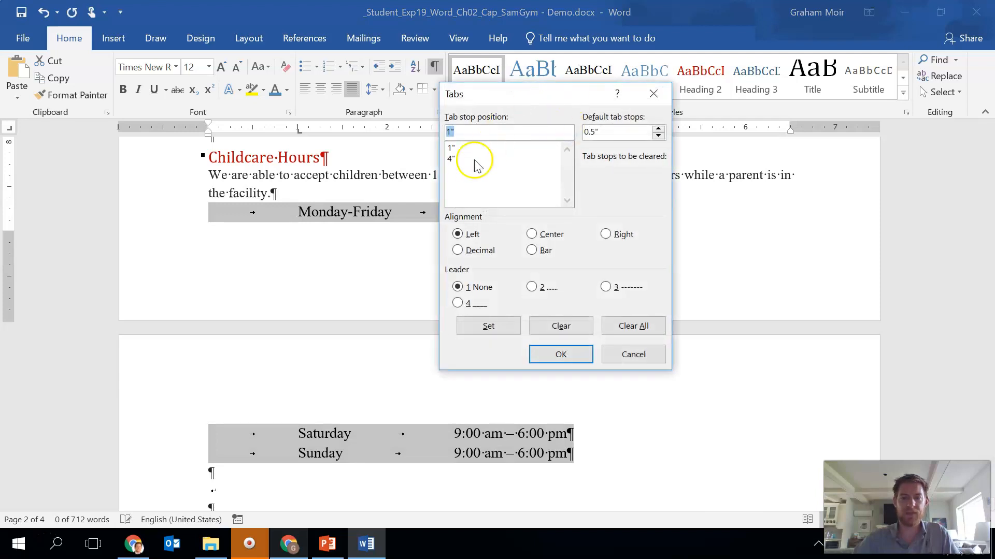
left_click_drag(496, 94, 503, 157)
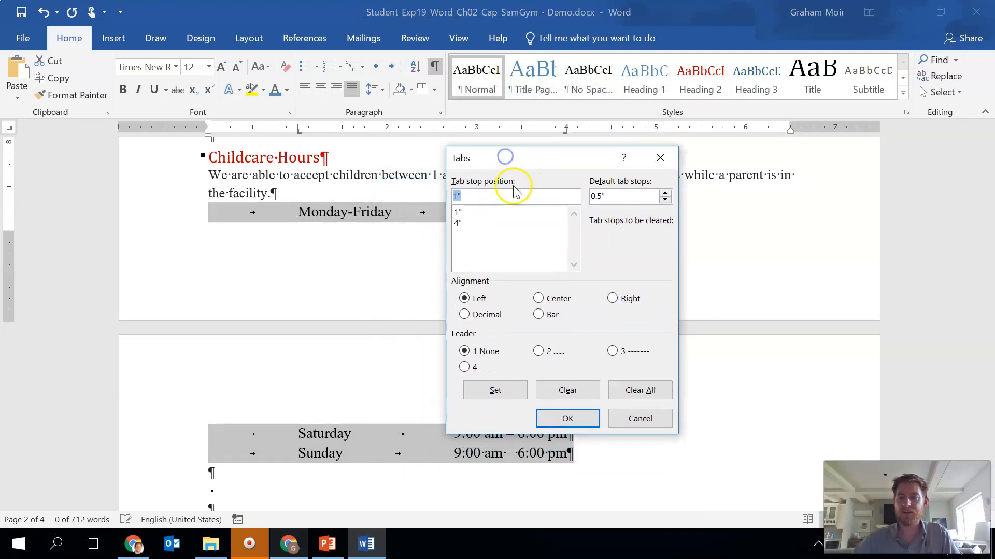
left_click(465, 223)
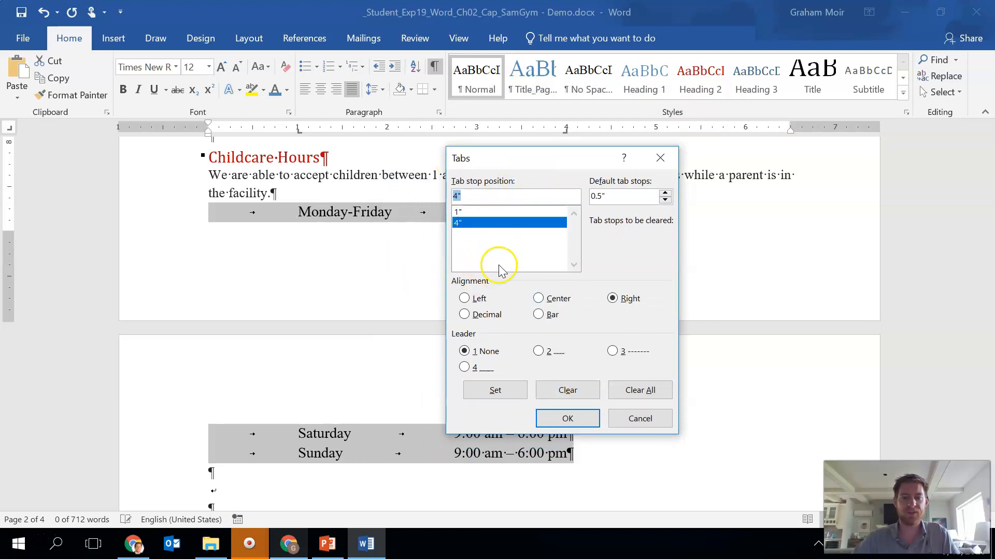
left_click(539, 353)
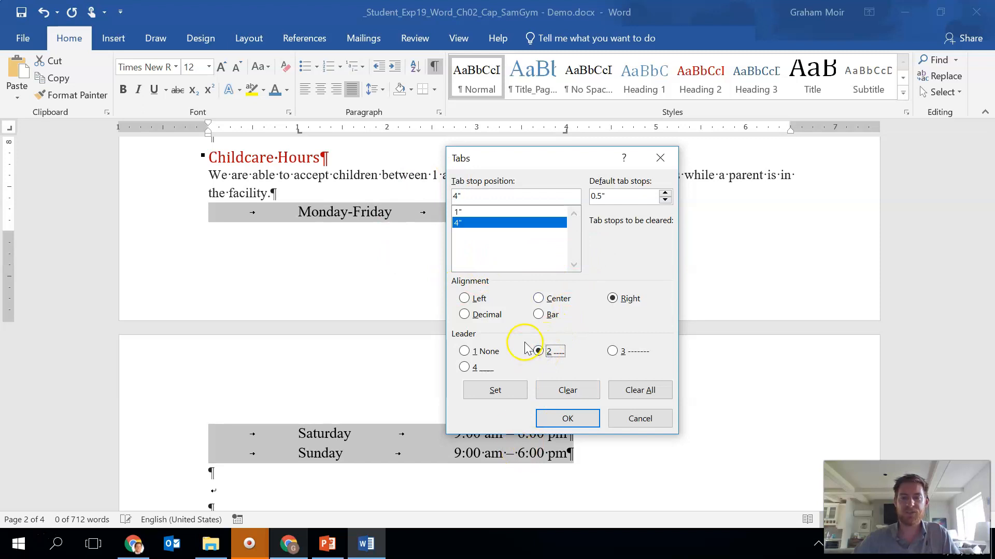
left_click(558, 426)
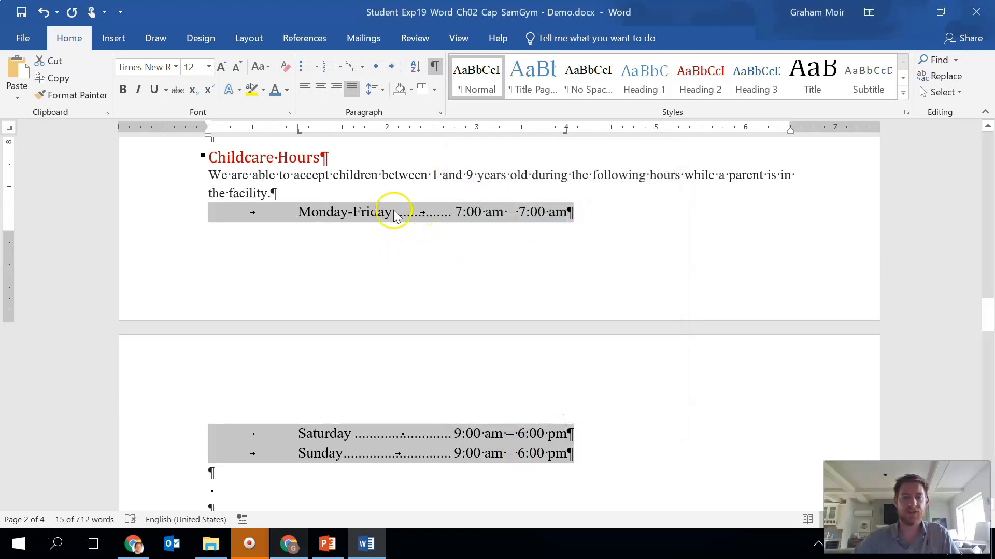
left_click(578, 211)
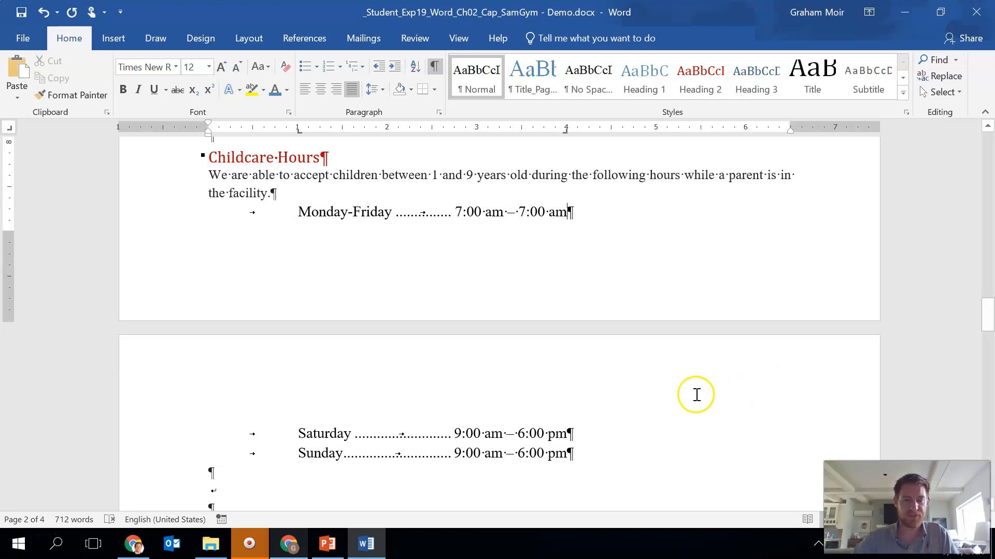
Start inserting a picture from file at the start of the Sam's Gym title
scroll(697, 394, "up", 15)
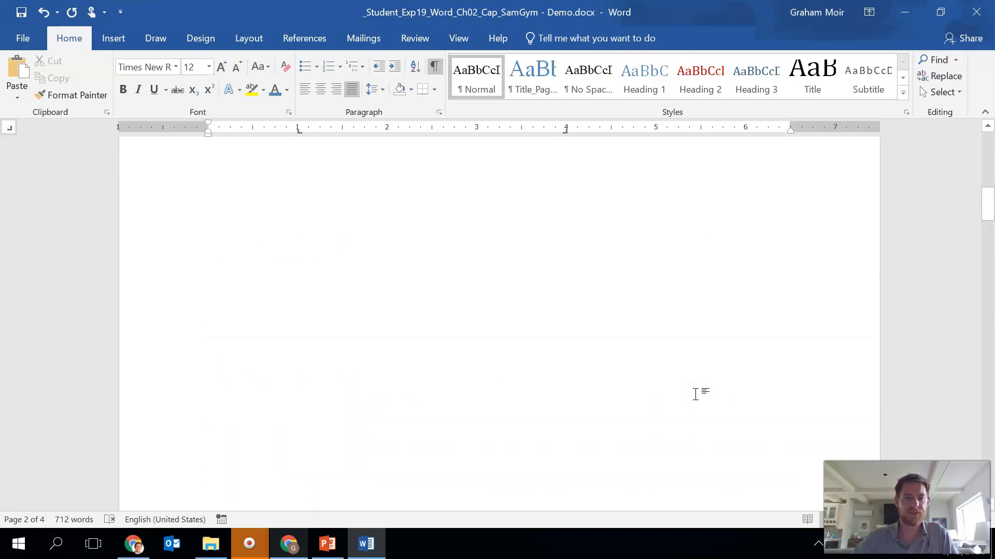
scroll(696, 395, "up", 5)
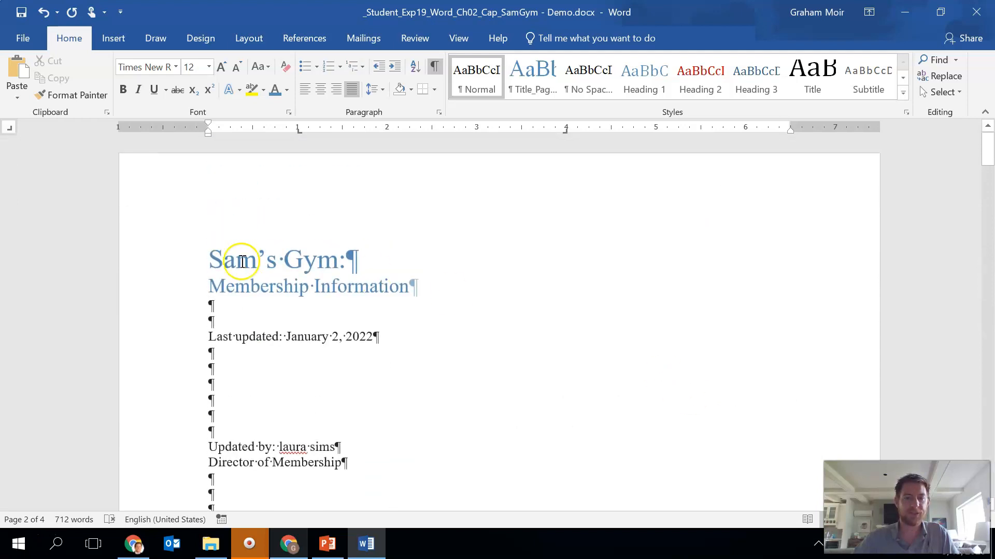
left_click(211, 260)
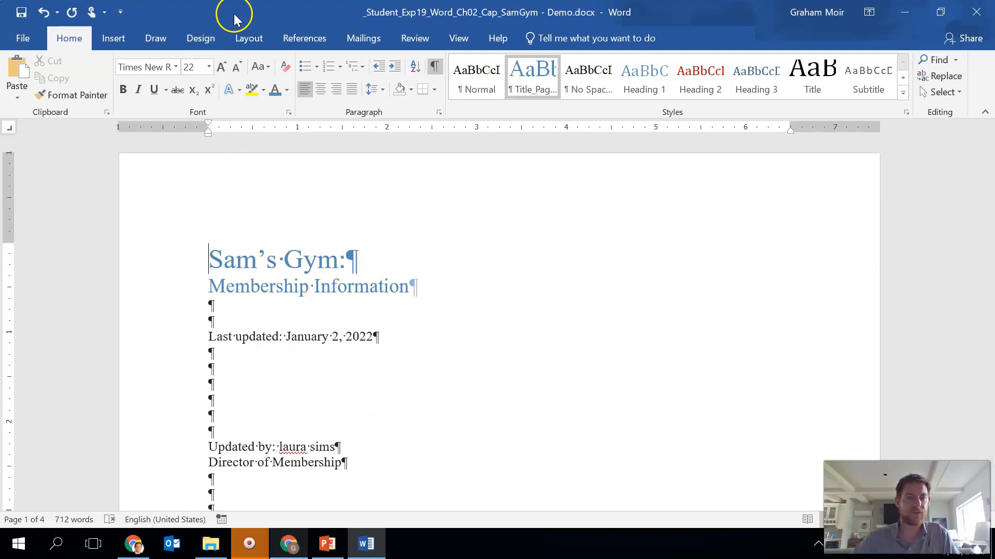
left_click(115, 38)
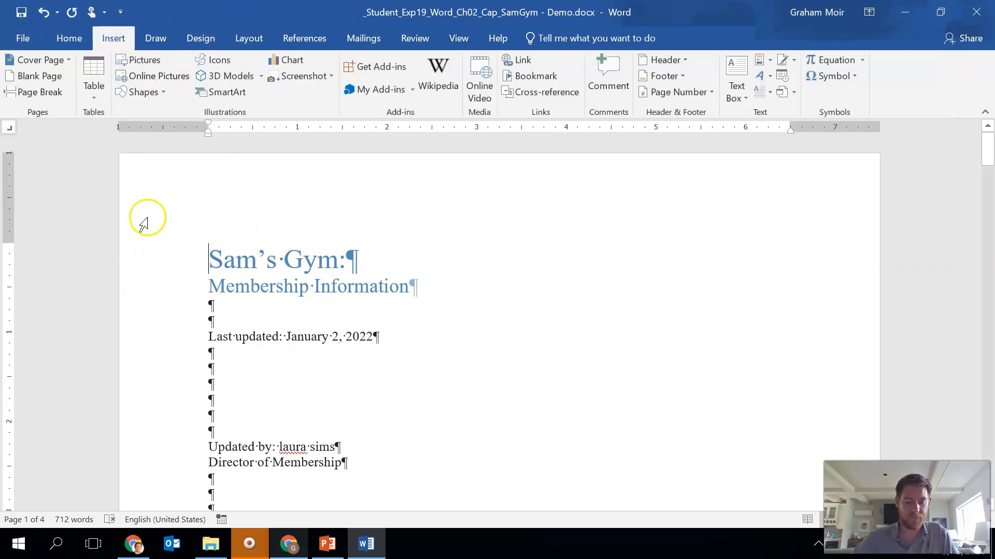
left_click(141, 59)
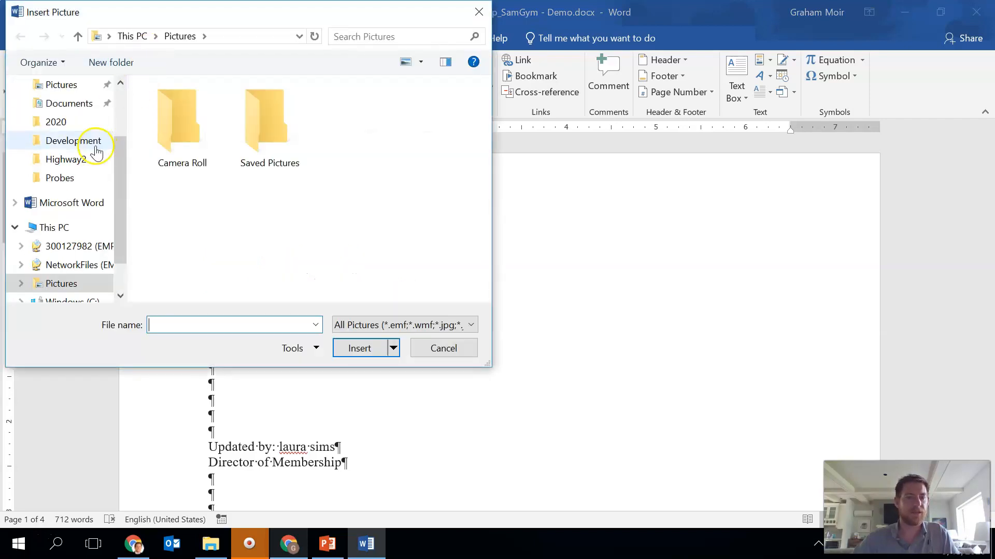
Browse to the Sam's Gym exercise folder and insert Gym.jpg above the title
left_click(111, 247)
left_click(210, 165)
double_click(218, 161)
double_click(203, 163)
double_click(189, 115)
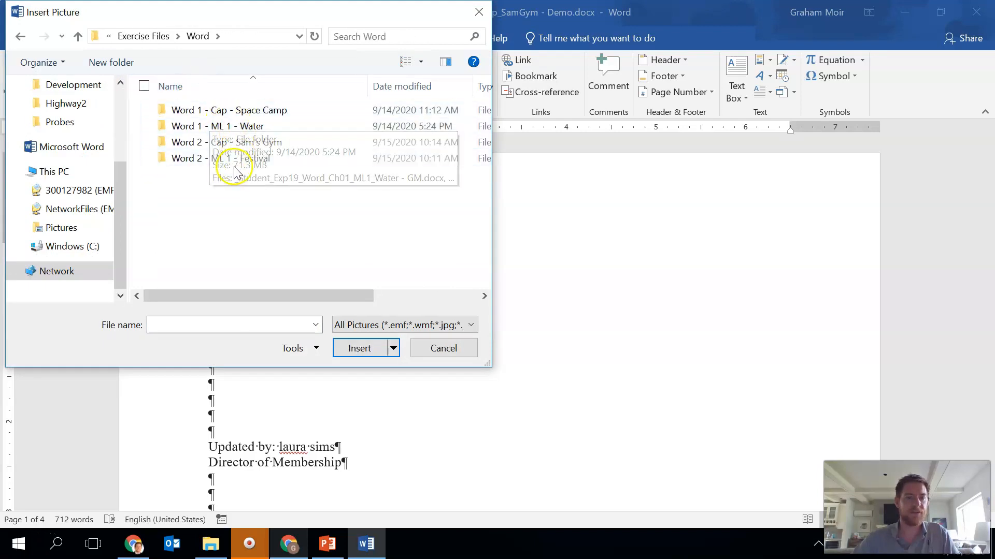
double_click(218, 142)
left_click(212, 127)
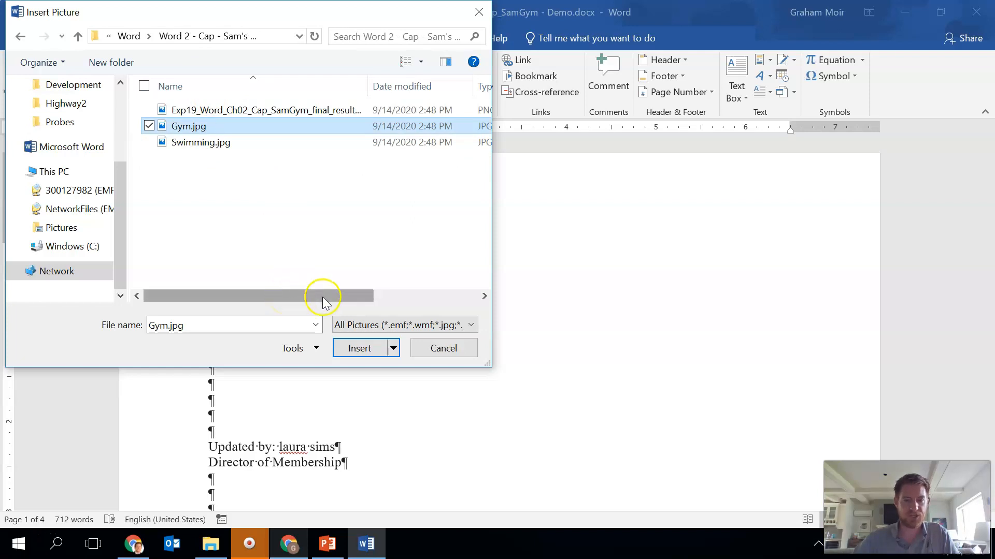
left_click(358, 347)
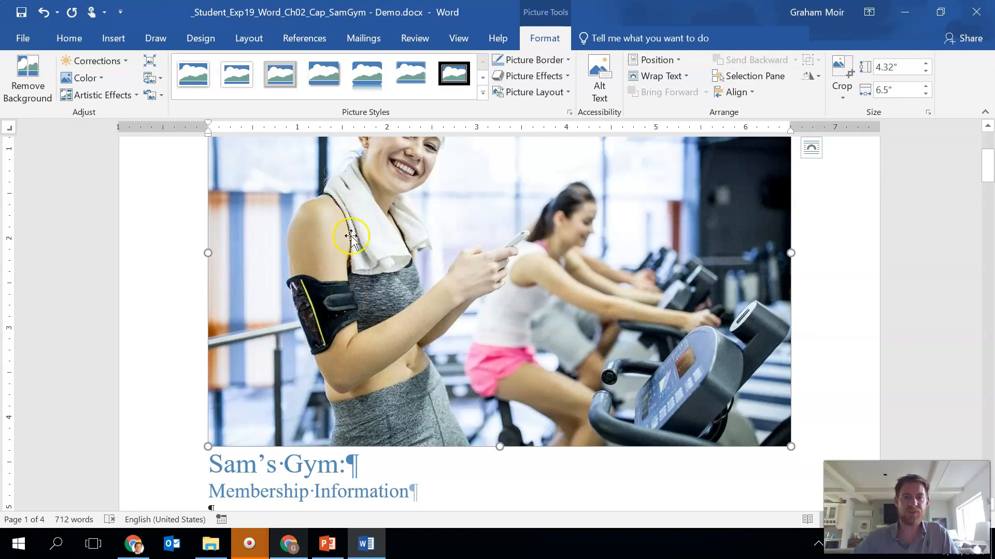
left_click(555, 45)
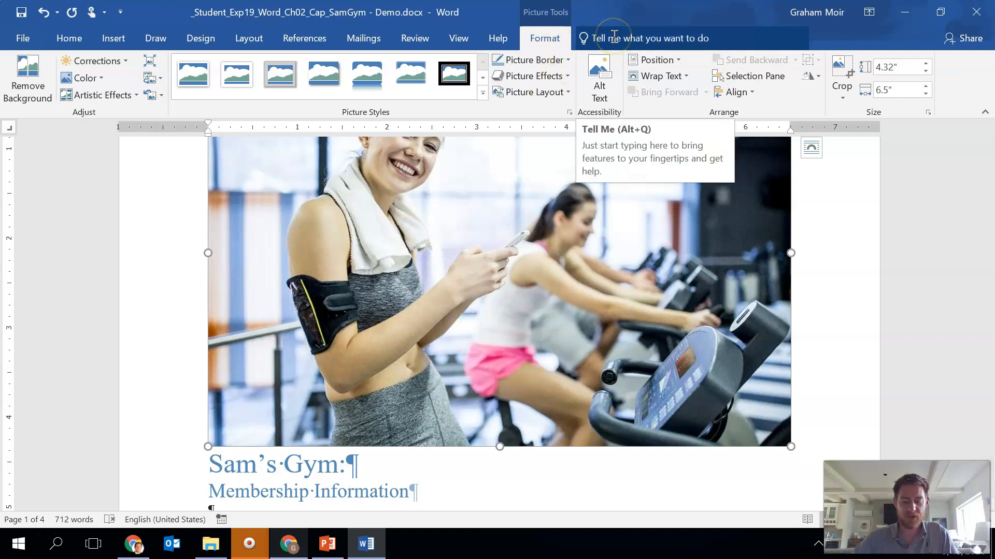
Resize the gym photo to 2" high (3.01" wide) and set Top and Bottom text wrapping
left_click(906, 66)
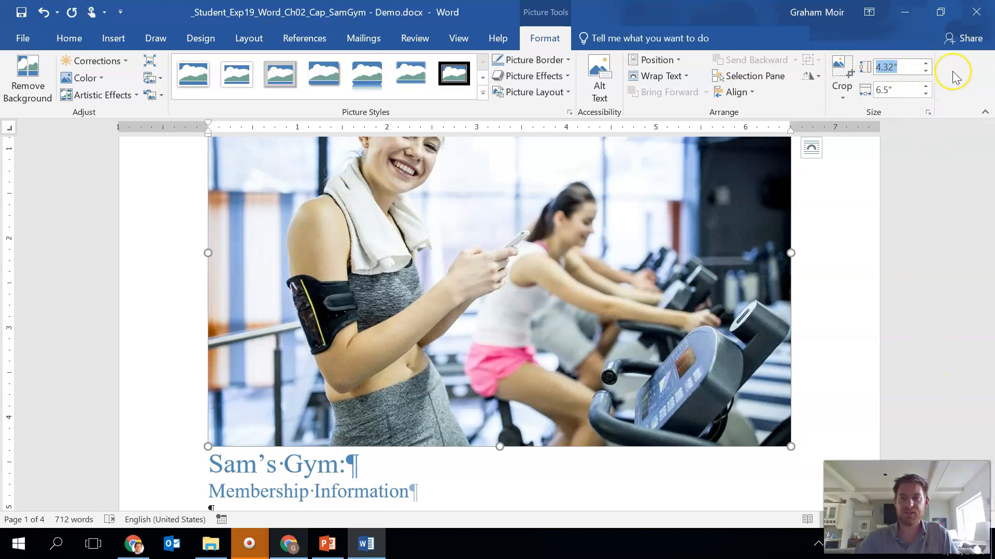
type("2")
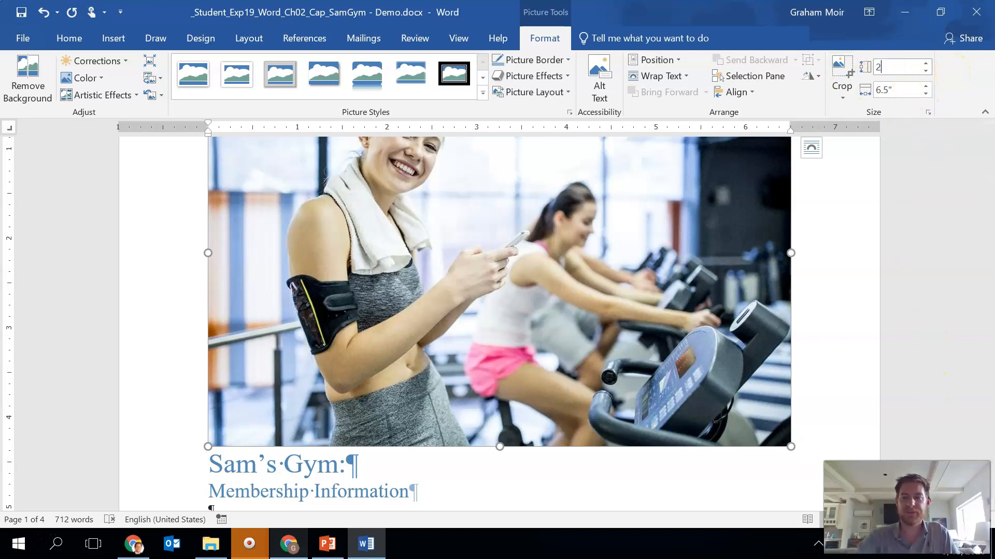
key("Return")
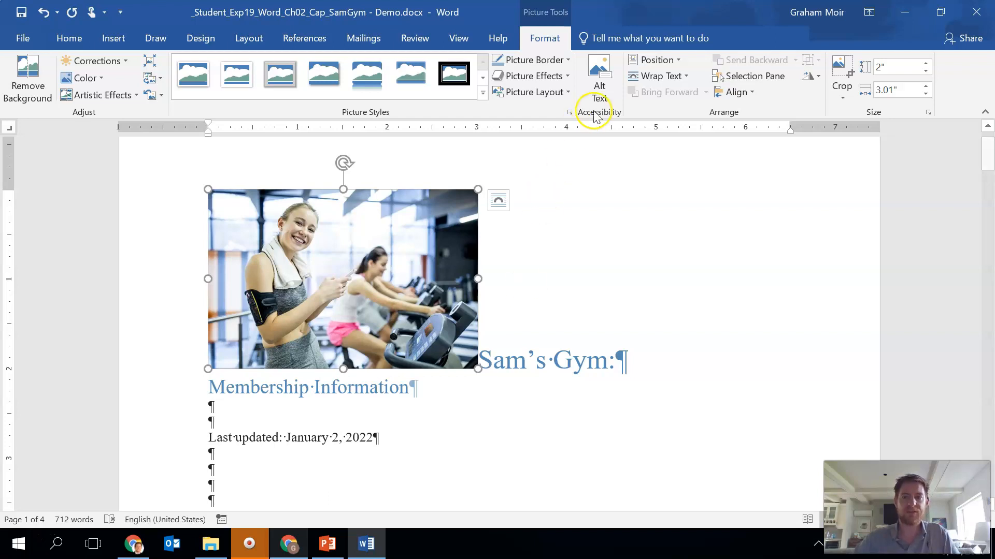
left_click(682, 76)
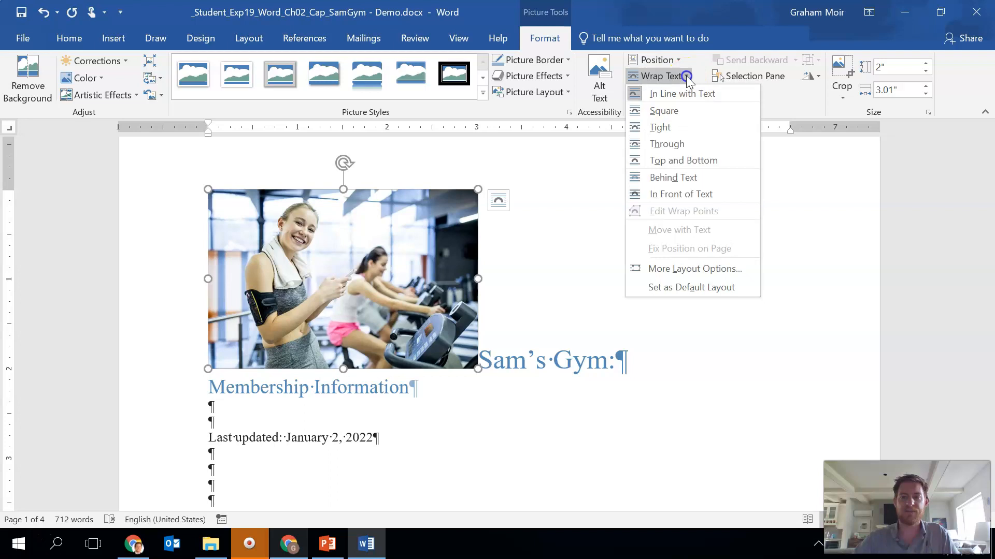
left_click(690, 162)
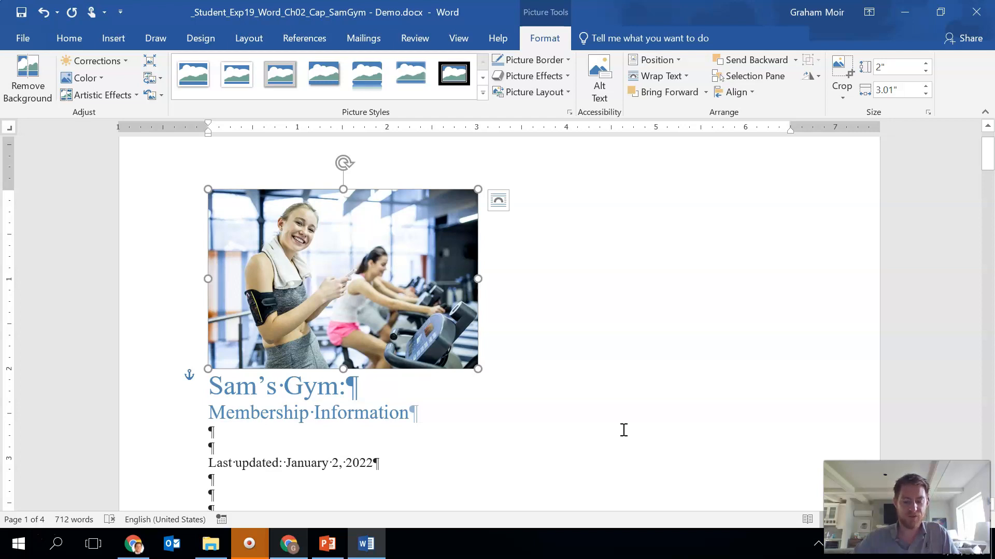
Apply the Center Shadow Rectangle style from the Picture Styles gallery to the gym photo
left_click(484, 95)
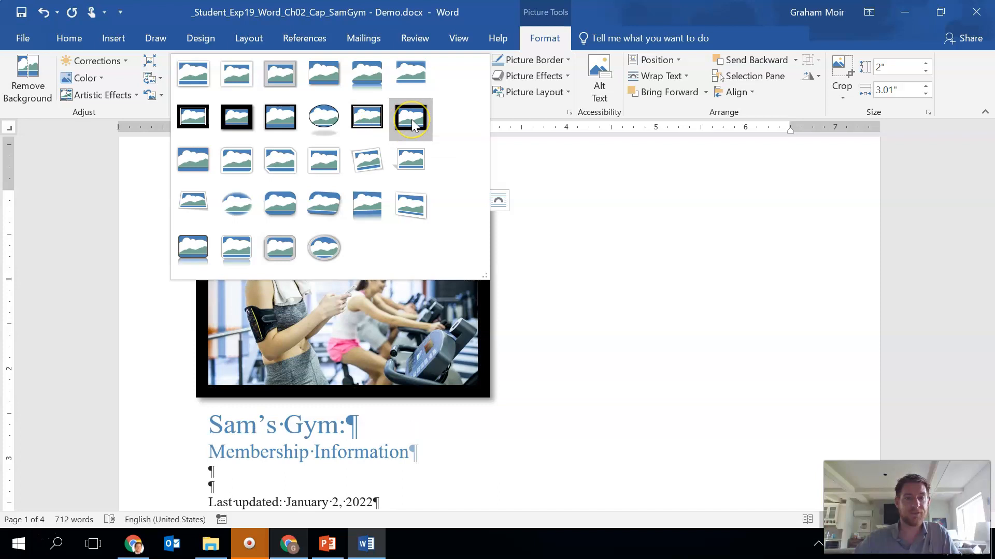
left_click(197, 166)
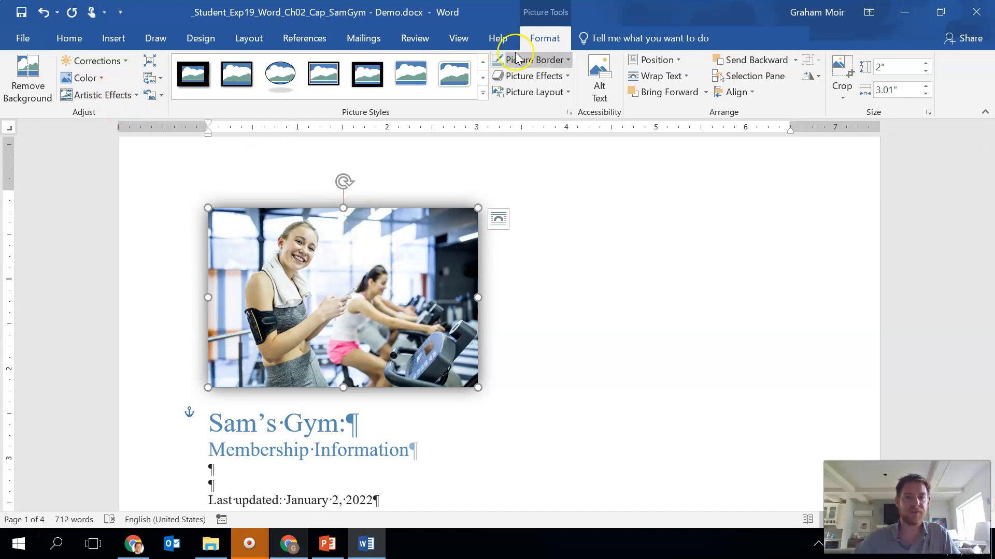
Choose Film Grain from the Artistic Effects gallery for the gym photo
left_click(110, 96)
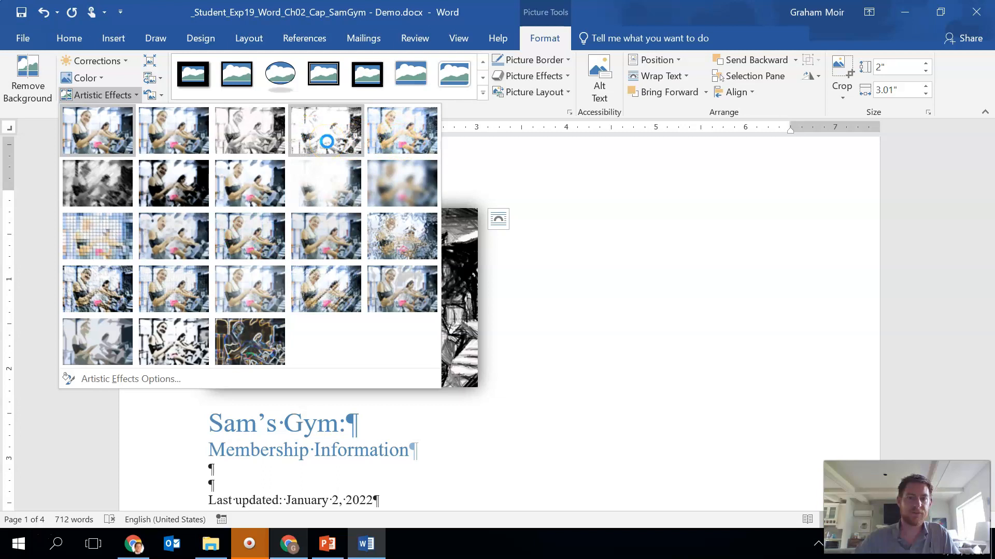
left_click(127, 381)
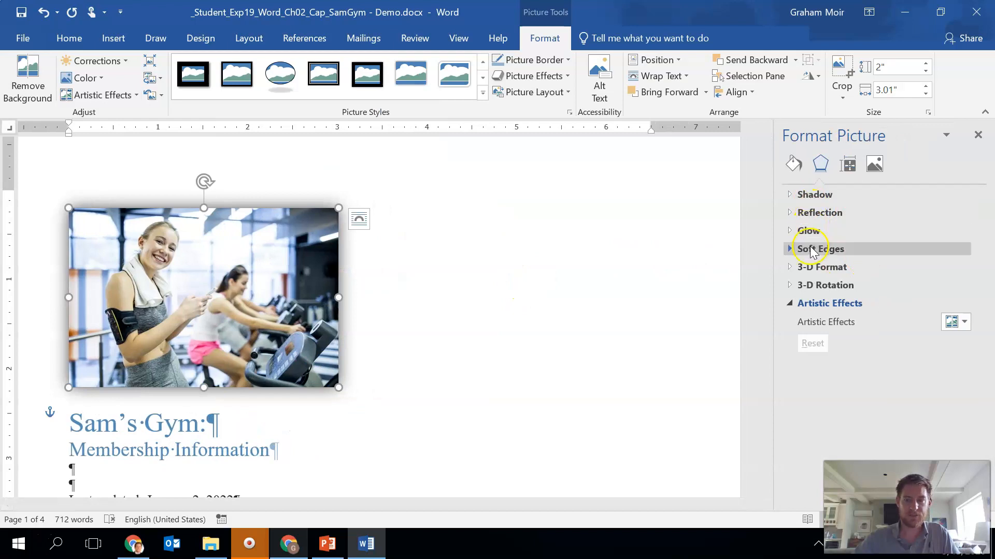
left_click(953, 322)
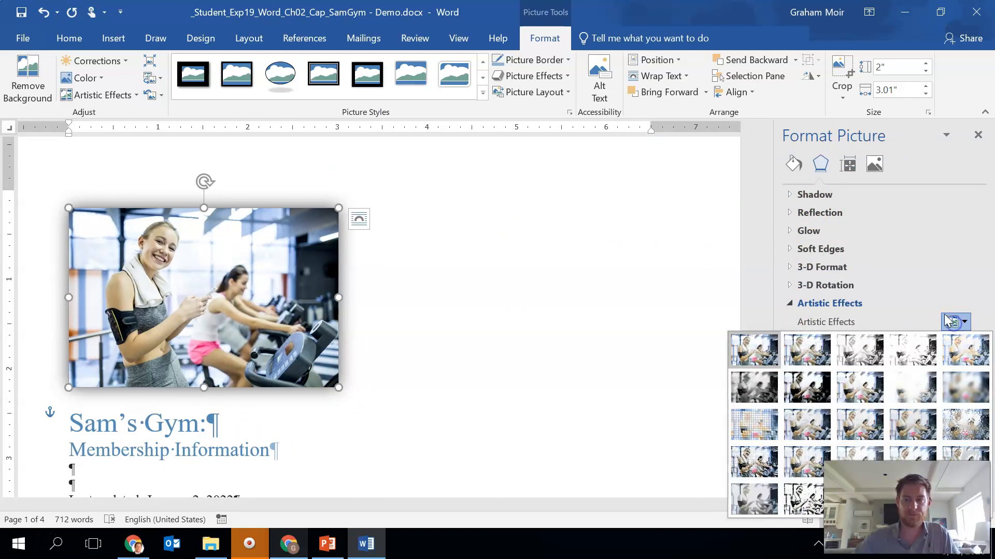
left_click(978, 136)
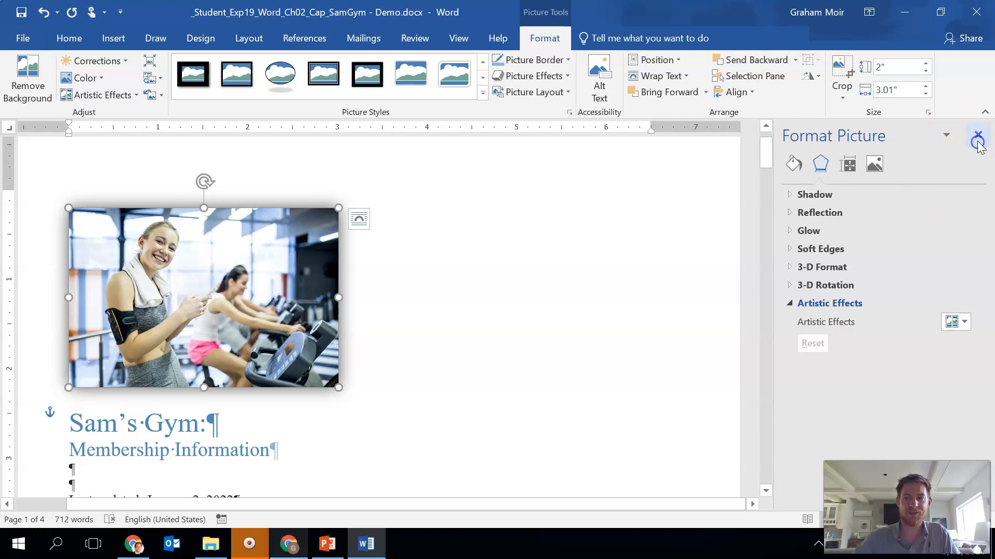
left_click(977, 136)
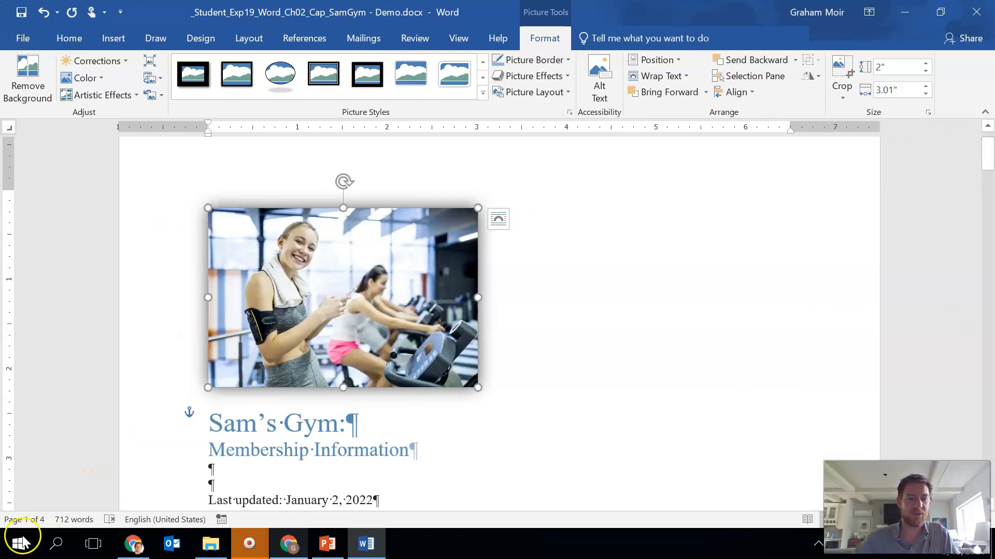
left_click(130, 96)
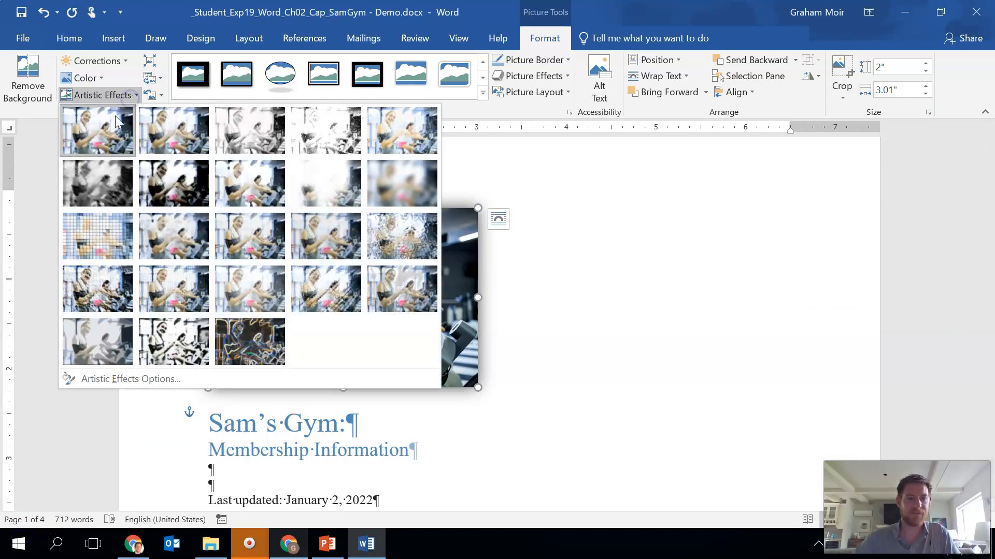
left_click(262, 246)
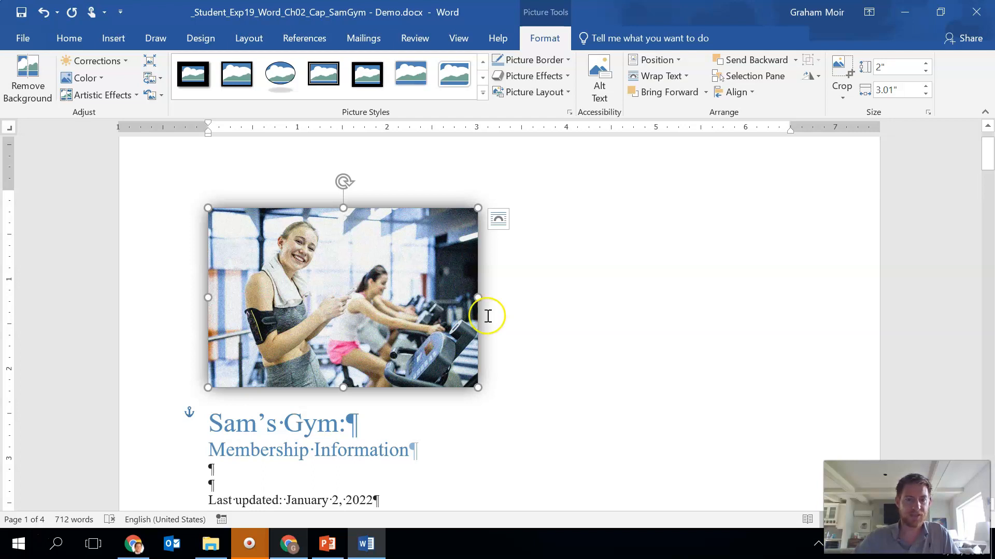
Nudge the photo below the Sam's Gym title and show formatting marks
scroll(382, 310, "down", 1)
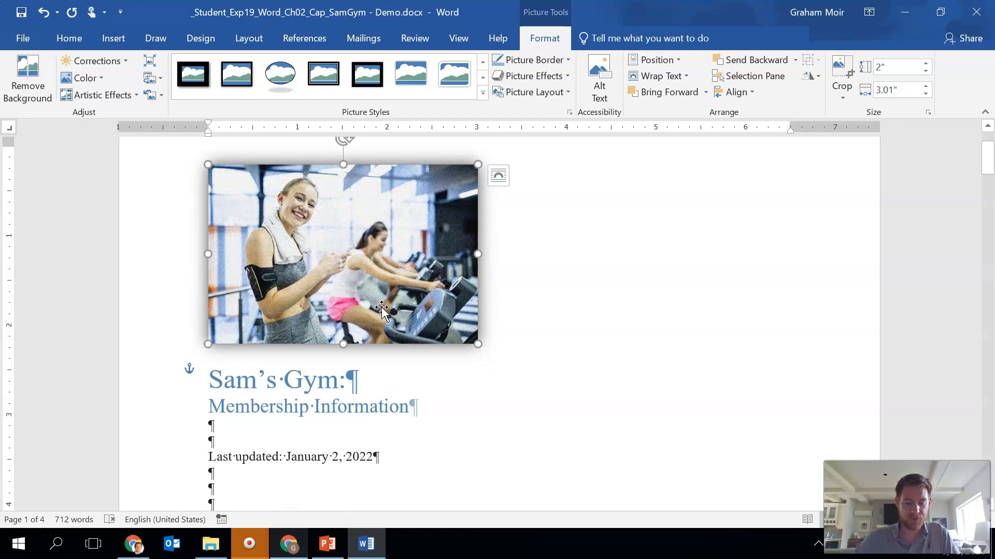
scroll(377, 303, "up", 1)
mouse_move(377, 303)
left_mouse_down()
mouse_move(378, 313)
mouse_move(378, 288)
mouse_move(379, 304)
left_mouse_up()
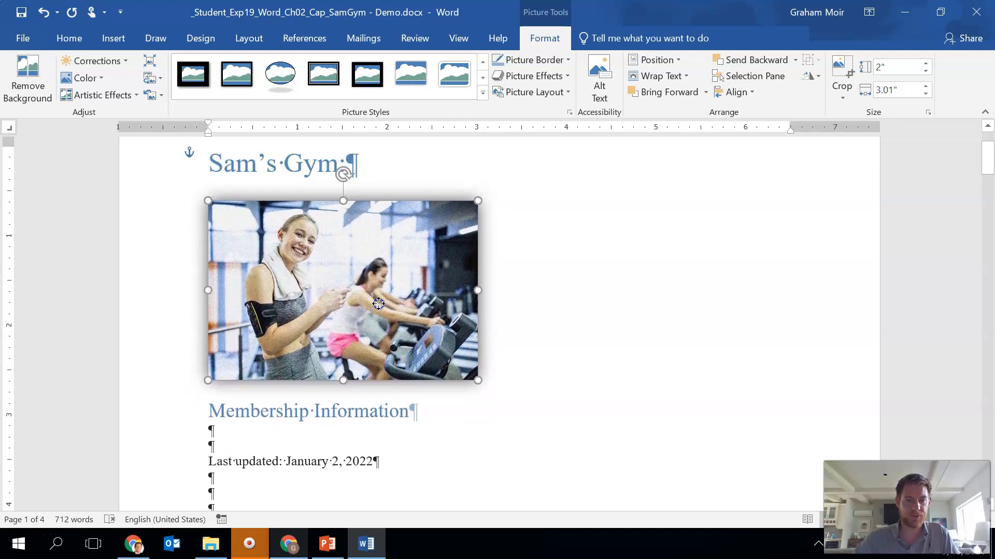
scroll(406, 369, "down", 8)
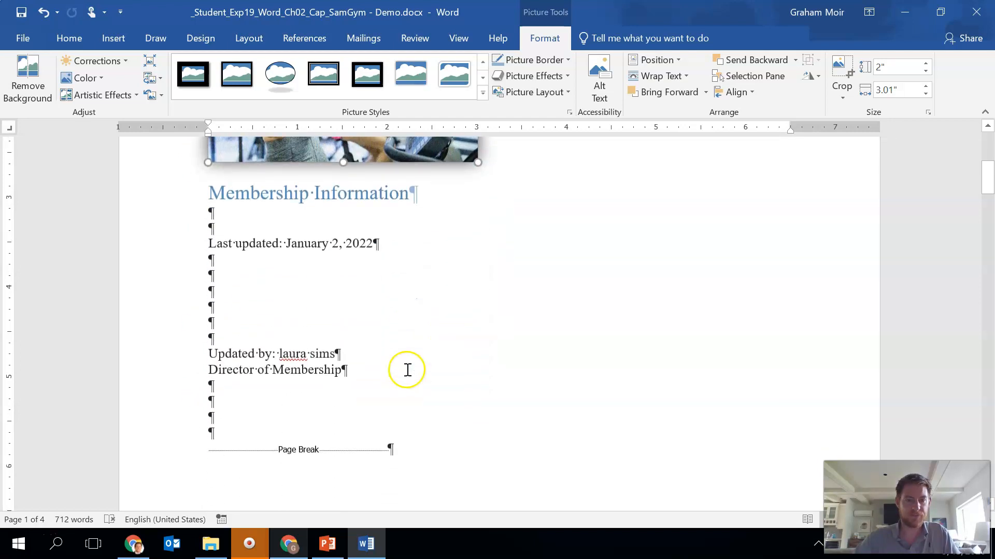
scroll(407, 370, "down", 10)
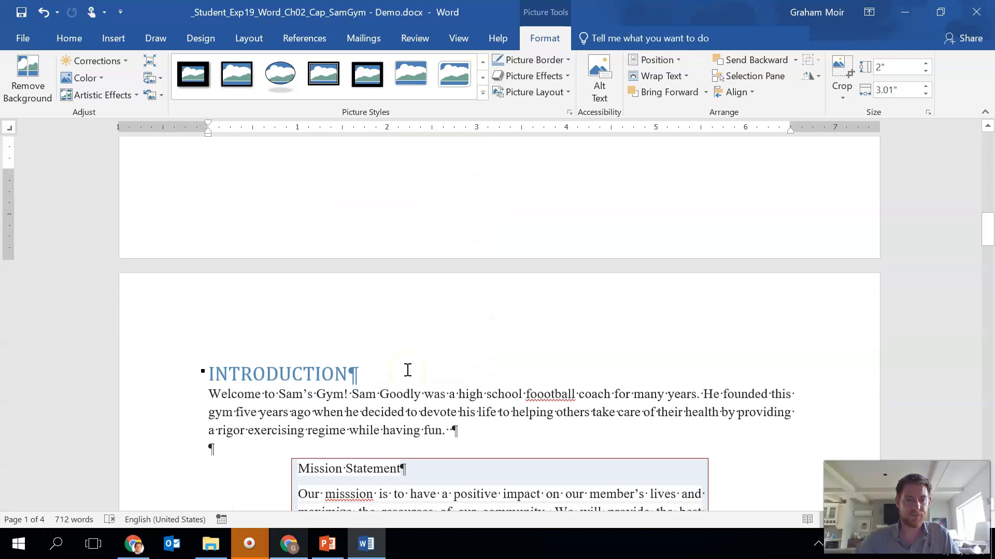
scroll(408, 370, "up", 2)
key("ctrl+shift+8")
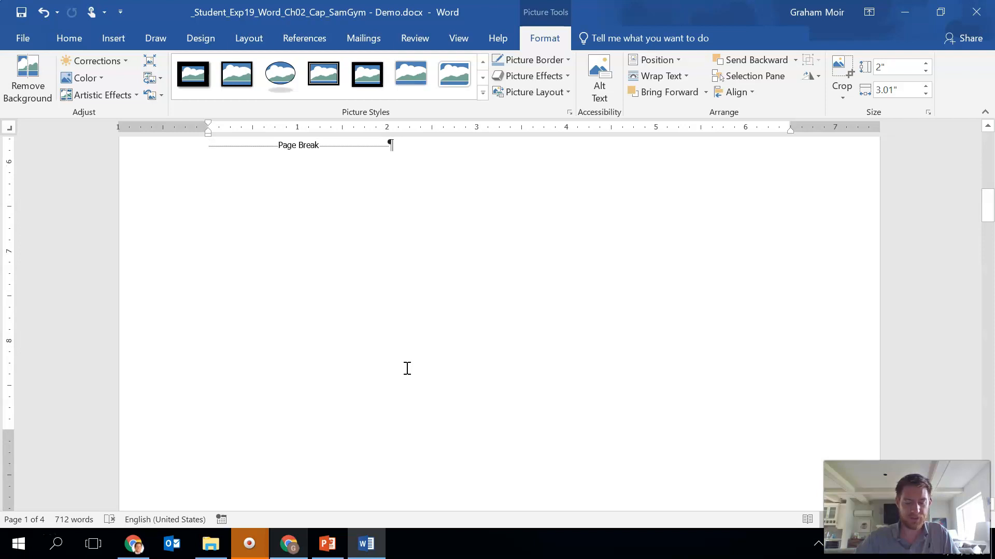
Drag the photo past the page break to just below the INTRODUCTION heading
scroll(407, 368, "up", 12)
left_click_drag(314, 376, 317, 496)
scroll(313, 445, "down", 6)
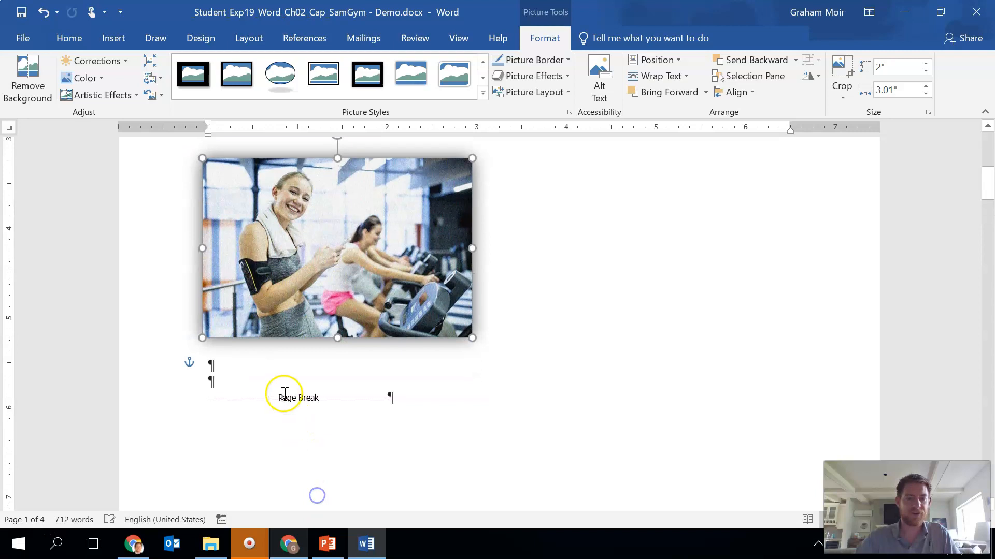
scroll(284, 394, "down", 3)
left_click_drag(292, 344, 291, 477)
scroll(298, 415, "down", 5)
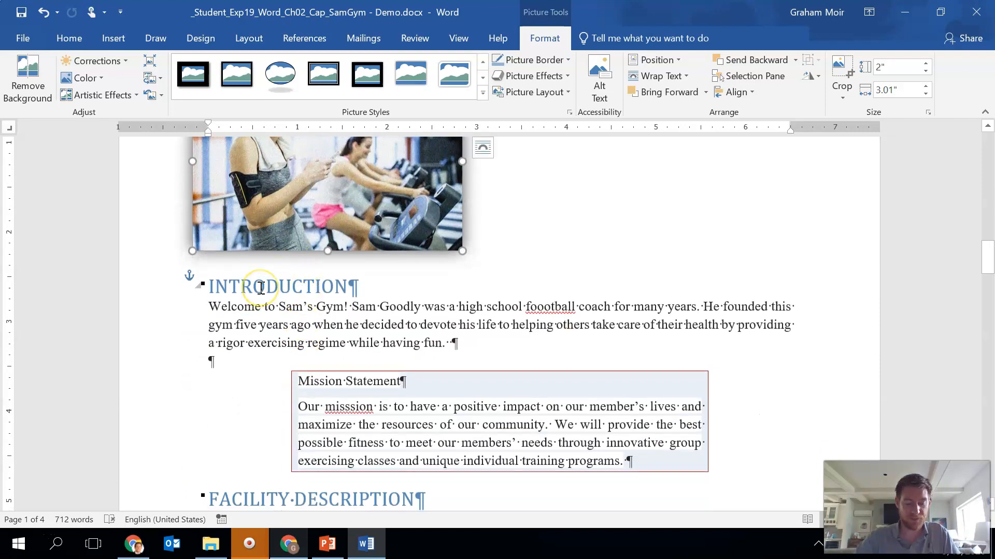
scroll(295, 384, "up", 1)
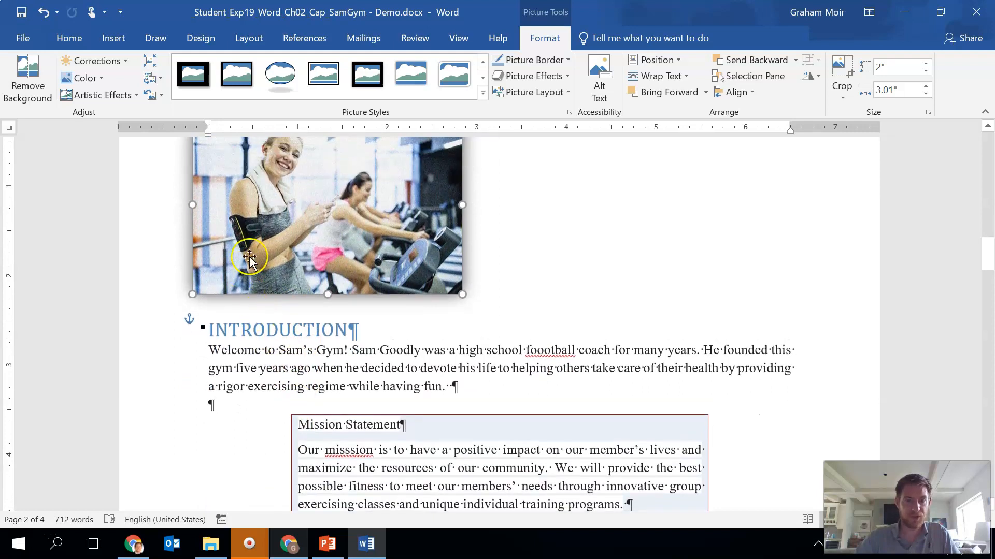
left_click_drag(273, 209, 271, 280)
scroll(280, 254, "up", 3)
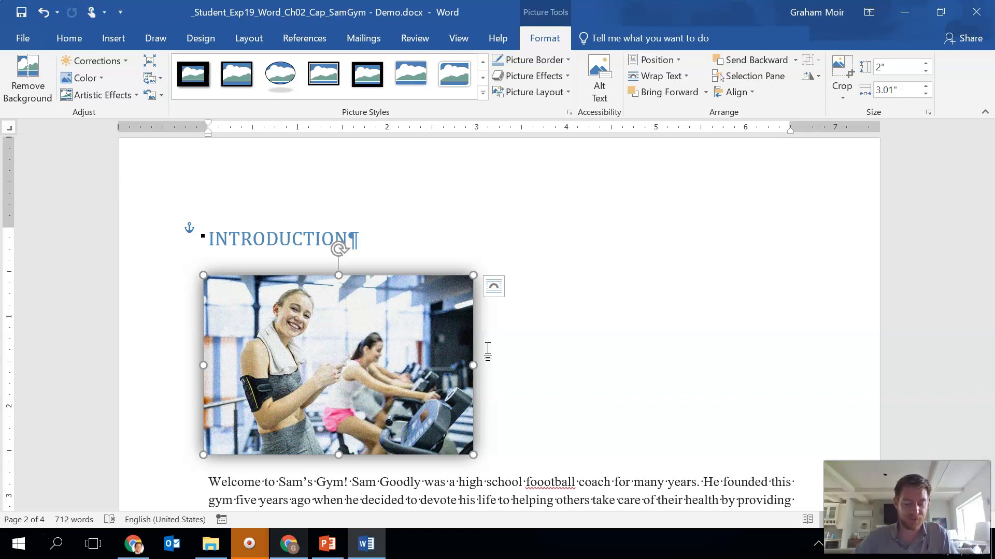
scroll(311, 456, "down", 4)
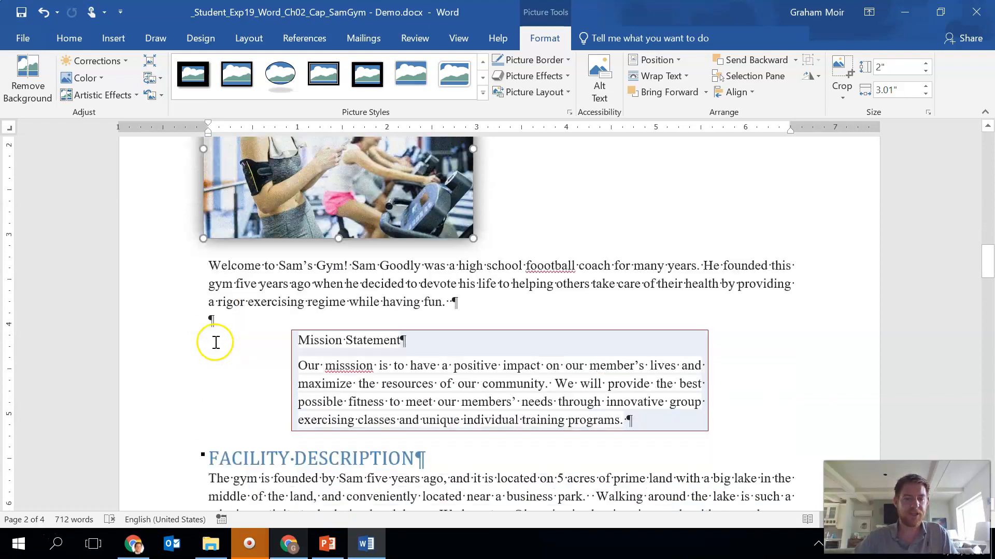
scroll(216, 343, "down", 4)
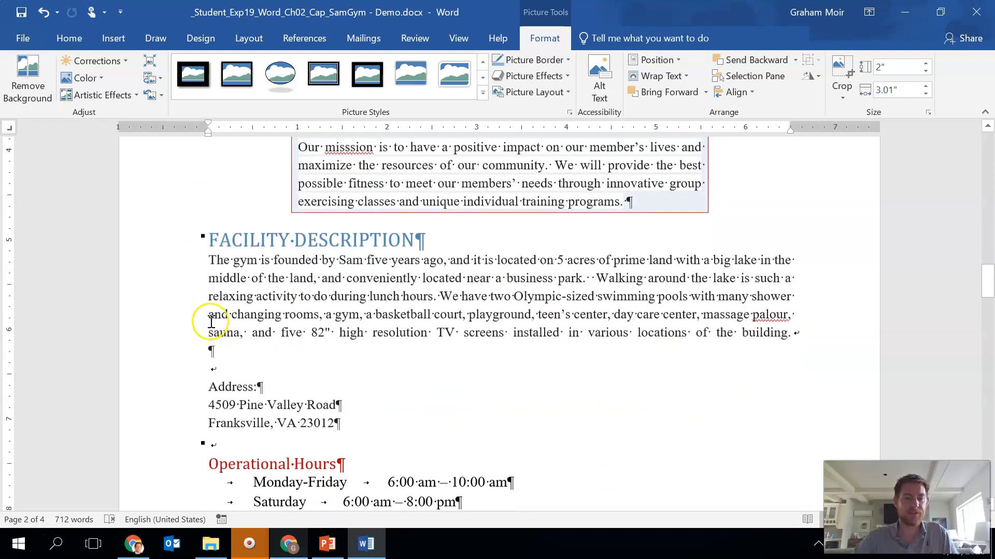
Insert Swimming.jpg on the empty line below the Facility Description paragraph
left_click(205, 260)
left_click(210, 355)
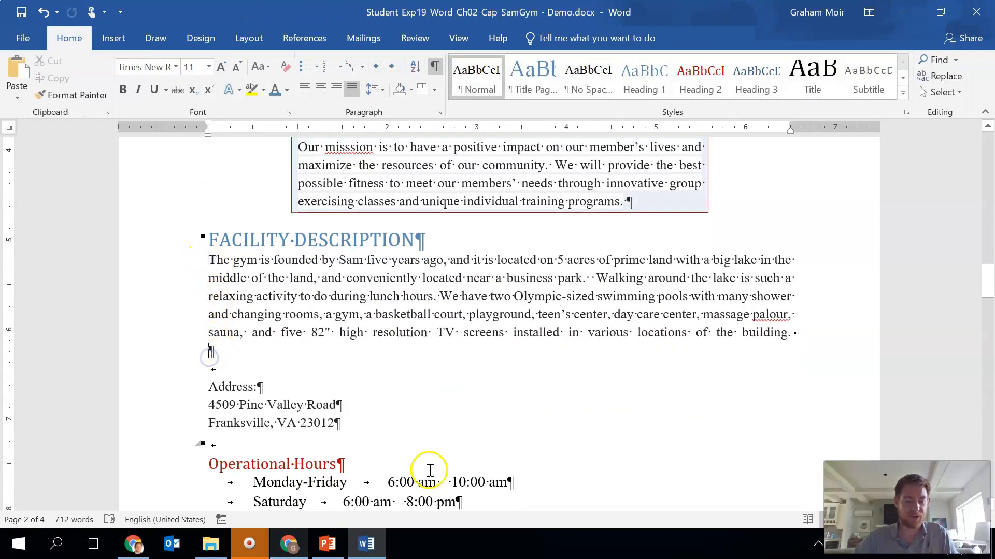
left_click(121, 42)
left_click(139, 60)
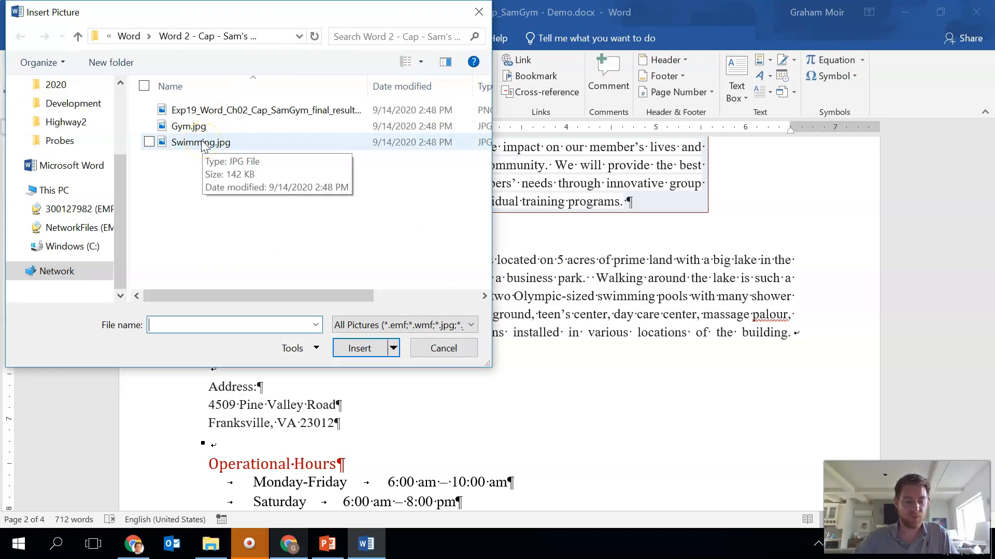
left_click(202, 143)
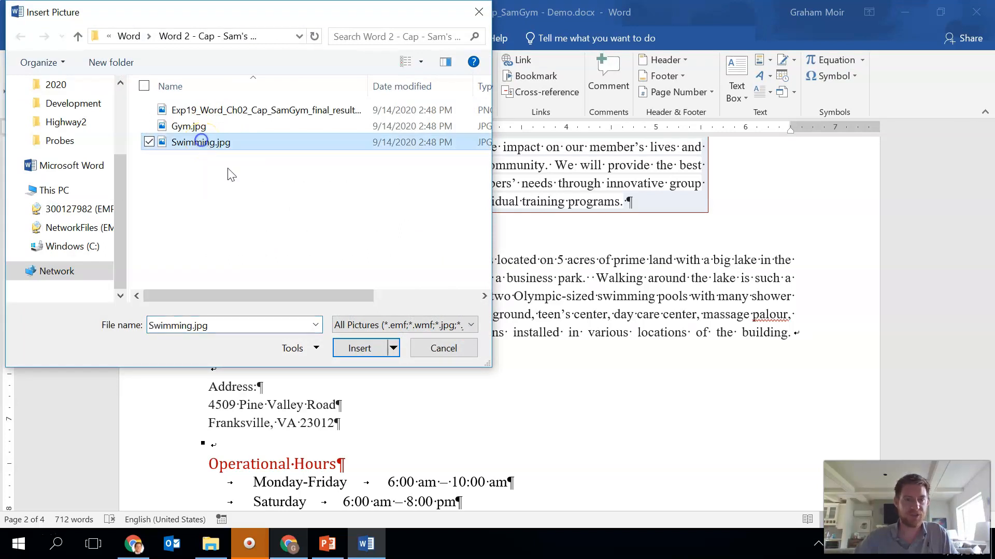
left_click(360, 348)
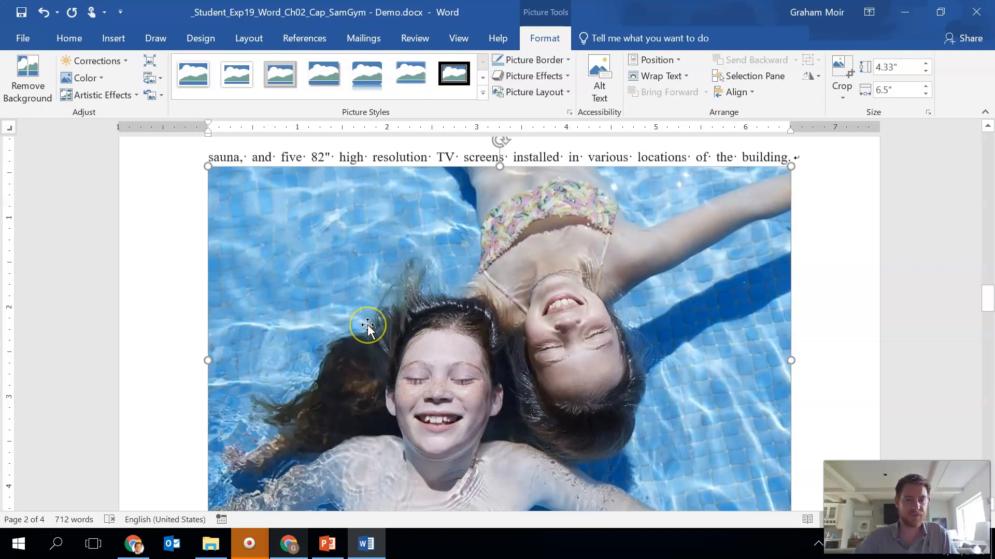
Resize the pool photo to 2.1" tall by 3.15" wide
scroll(368, 326, "down", 2)
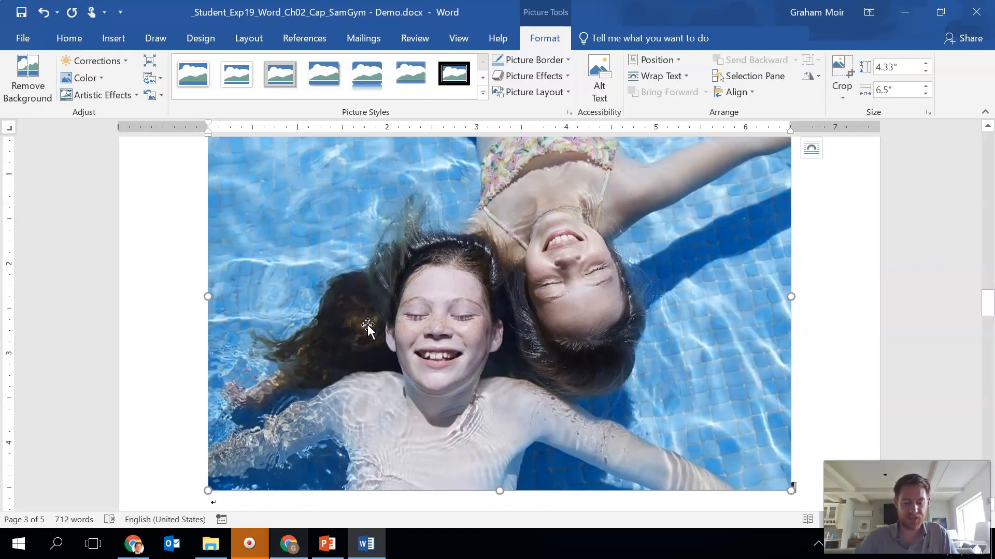
left_click(544, 40)
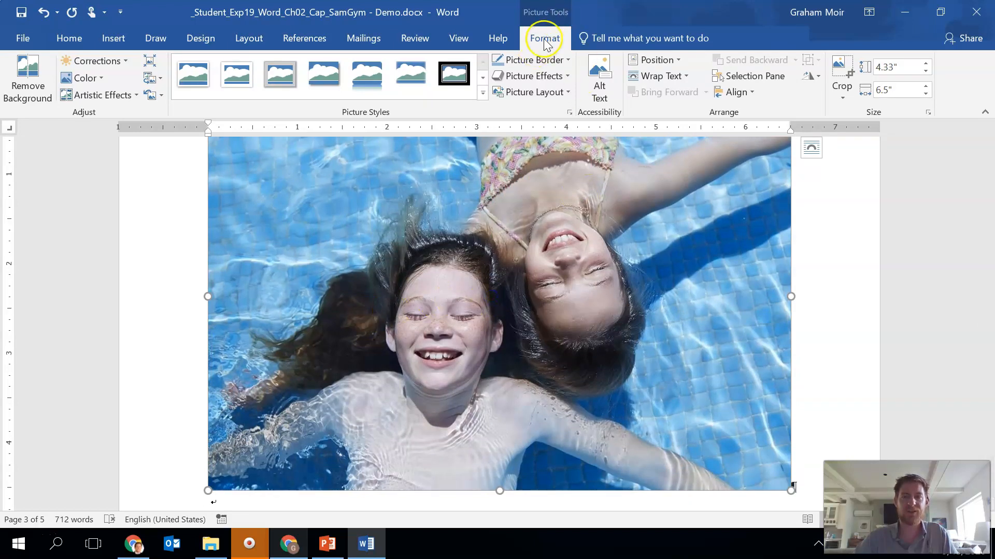
left_click(925, 63)
left_click(900, 68)
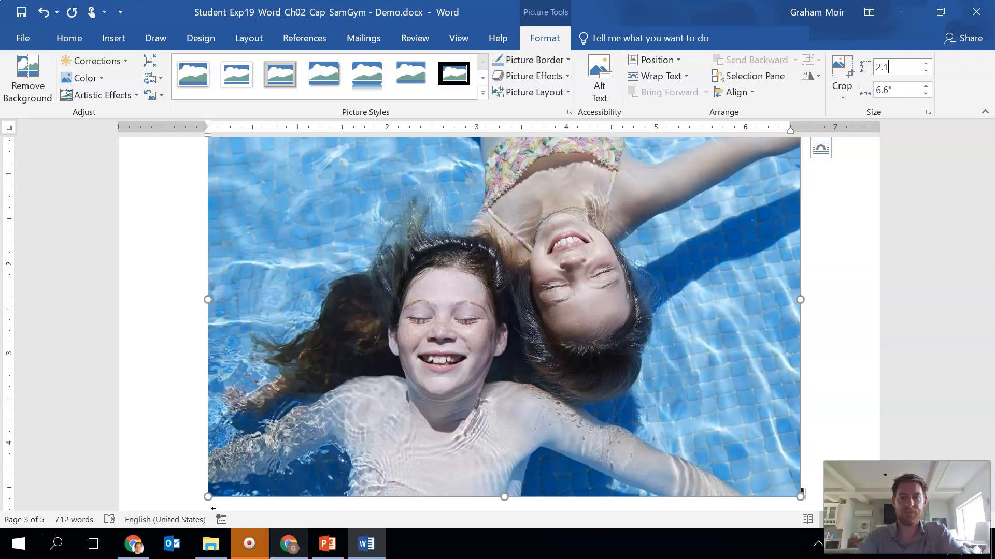
key("Return")
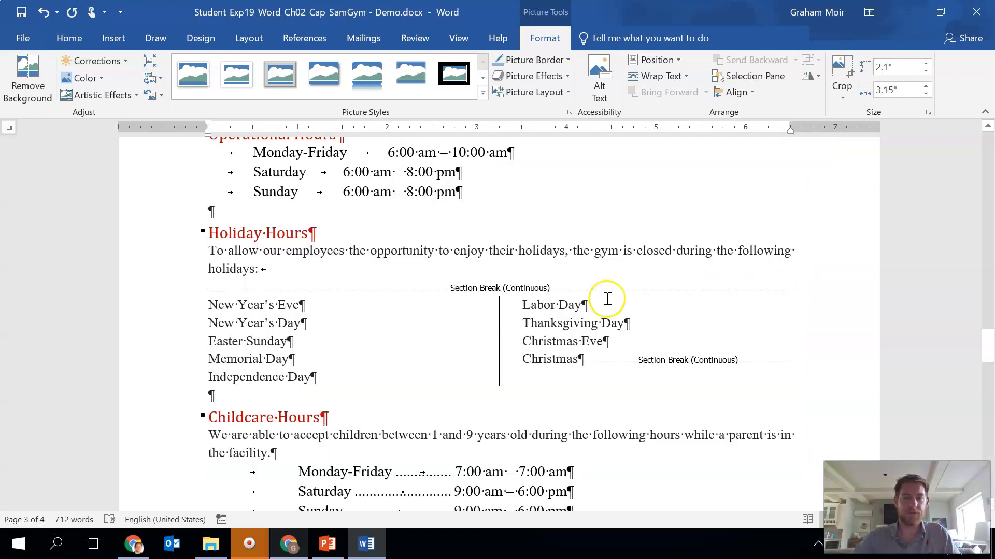
scroll(393, 317, "up", 3)
scroll(392, 317, "up", 9)
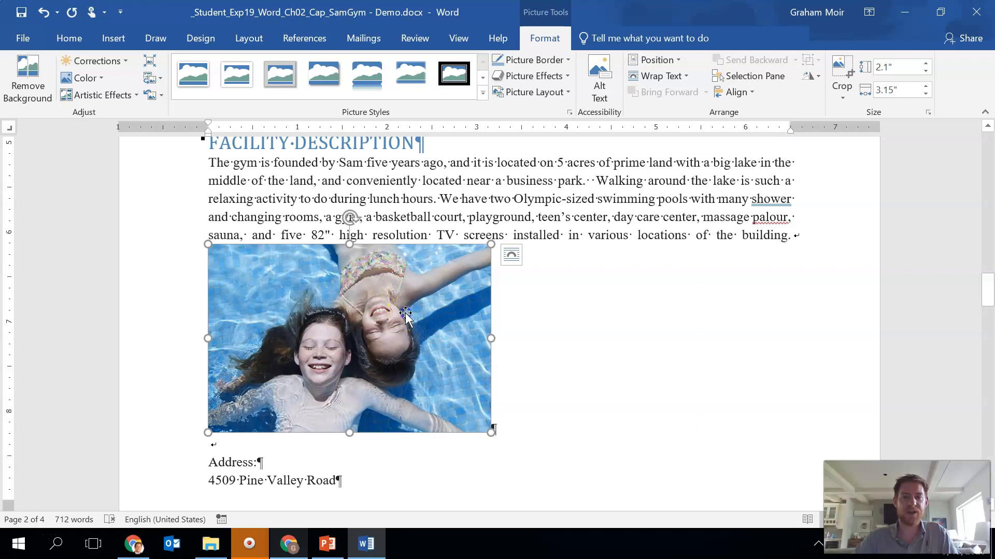
Give the pool photo Top and Bottom wrapping and the Simple Frame, White picture style
left_click(682, 76)
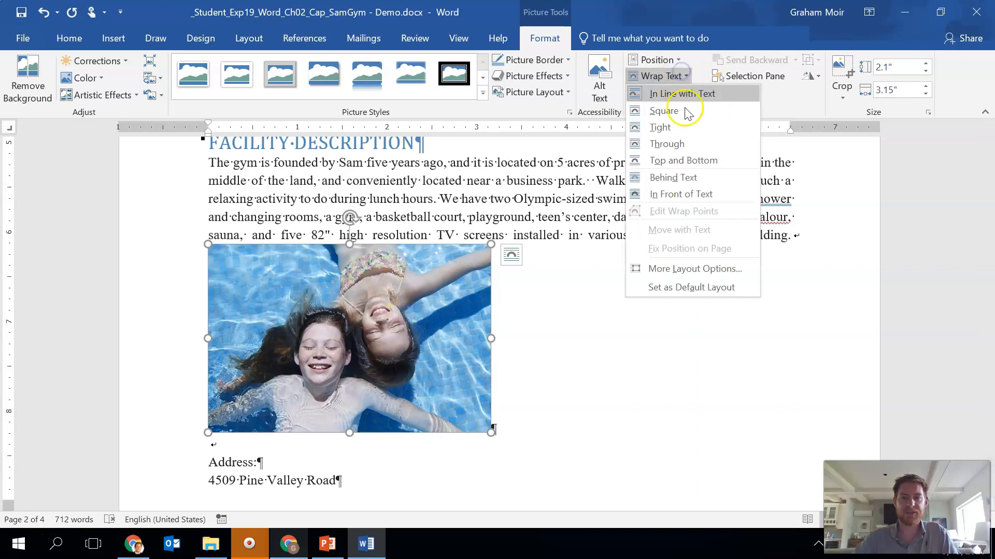
left_click(694, 160)
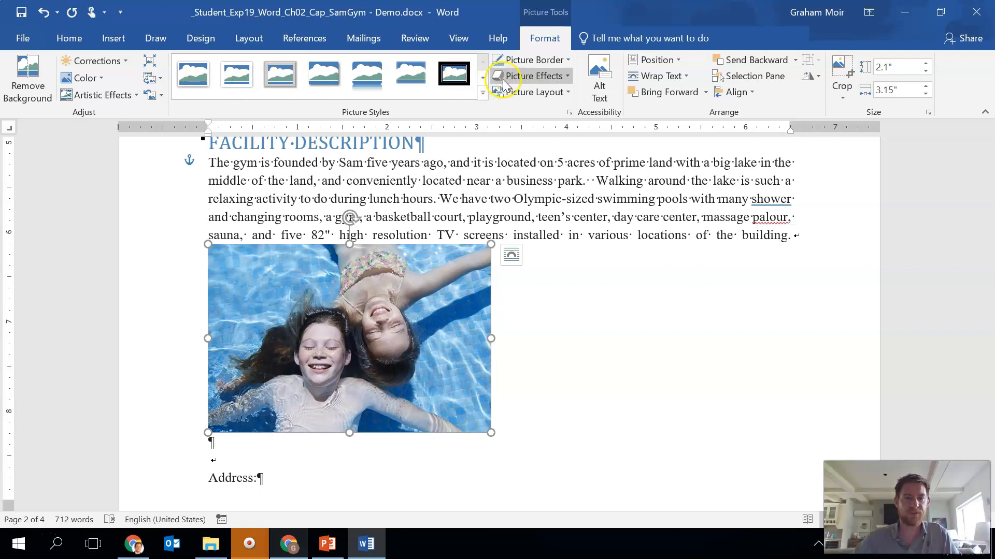
left_click(483, 94)
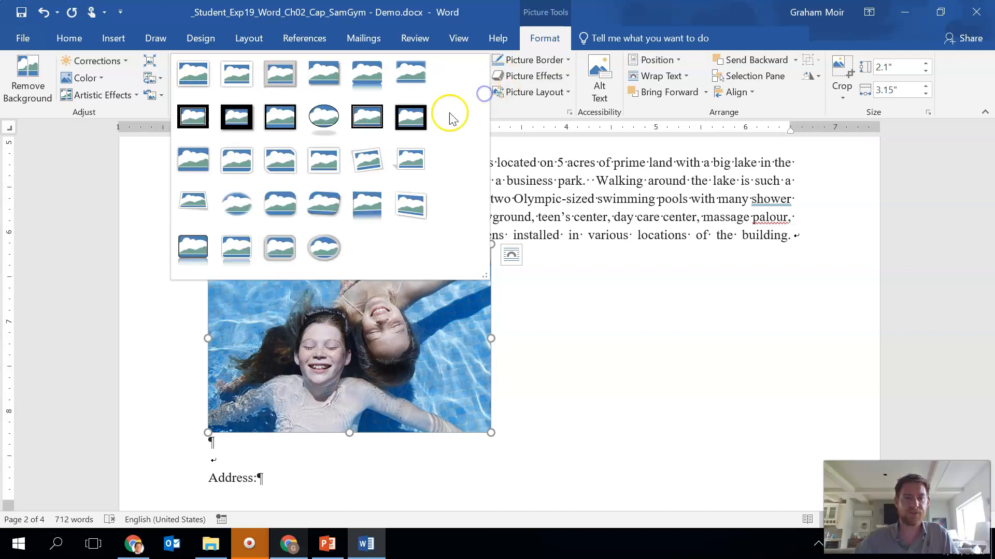
left_click(193, 78)
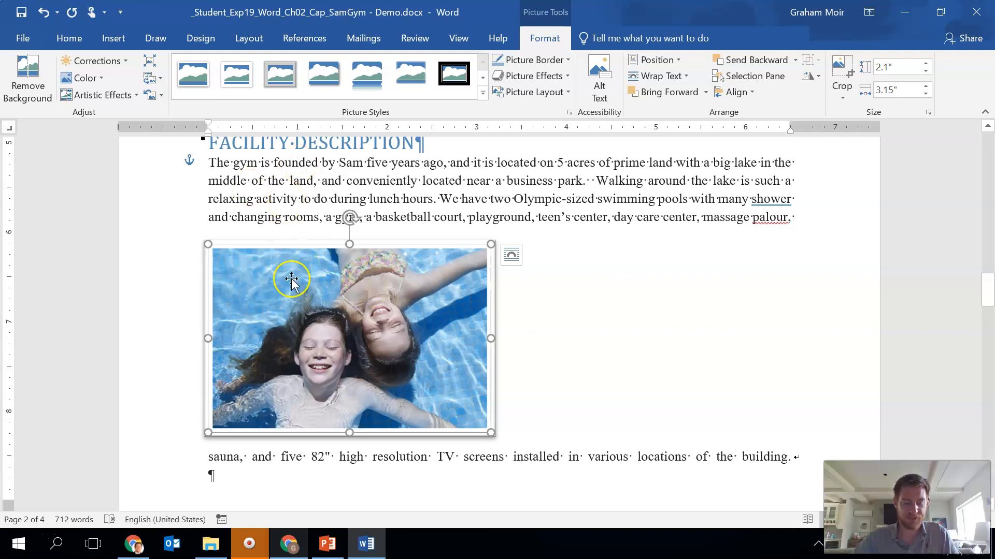
Move the pool photo below the last line of the Facility Description paragraph
scroll(284, 311, "down", 1)
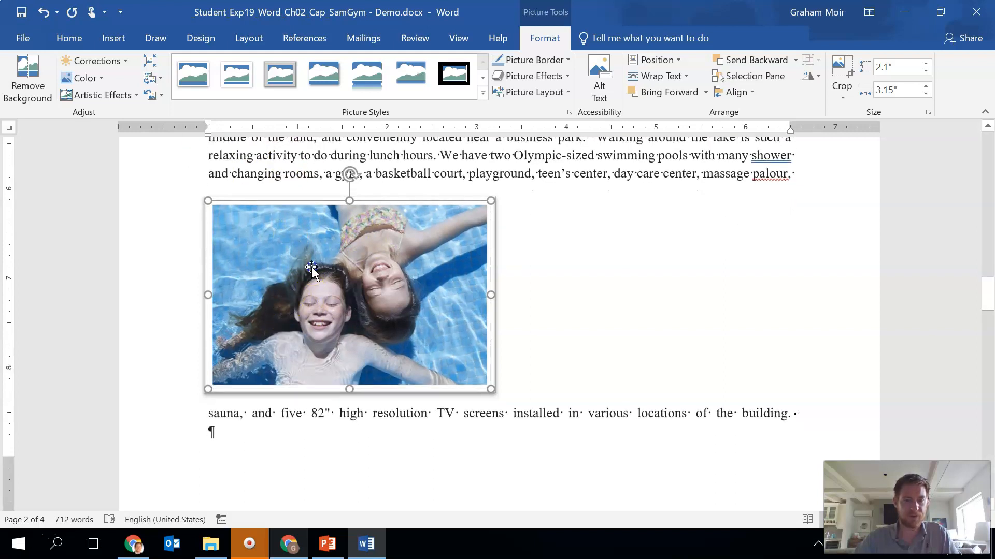
left_click_drag(311, 270, 312, 279)
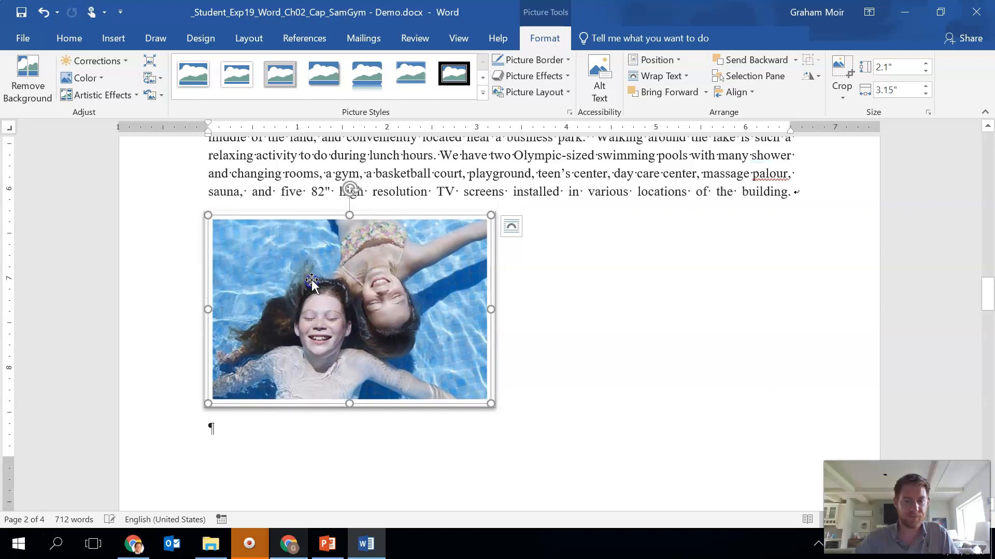
scroll(312, 278, "down", 2)
scroll(312, 279, "up", 2)
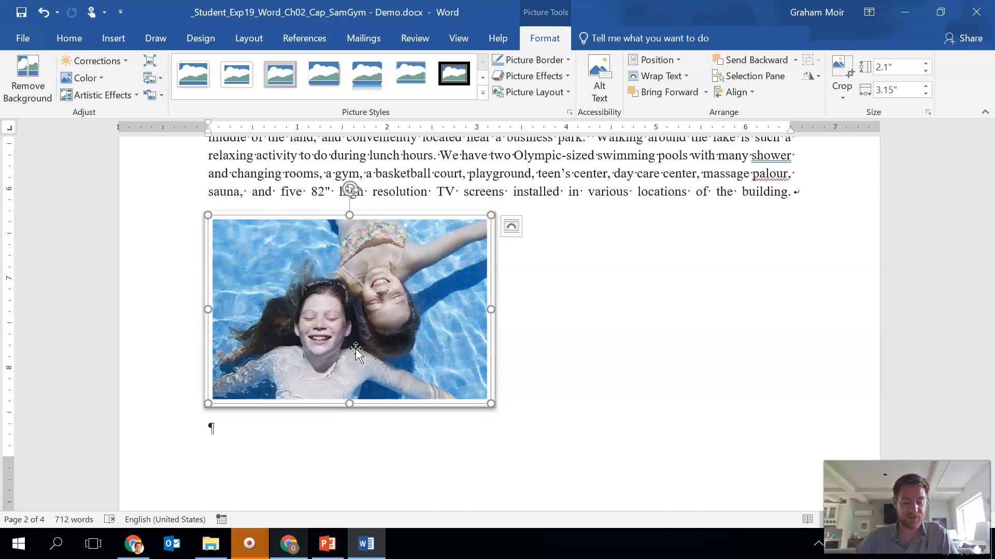
Place the cursor at the start of the Group Exercise Class Description heading
scroll(269, 368, "down", 8)
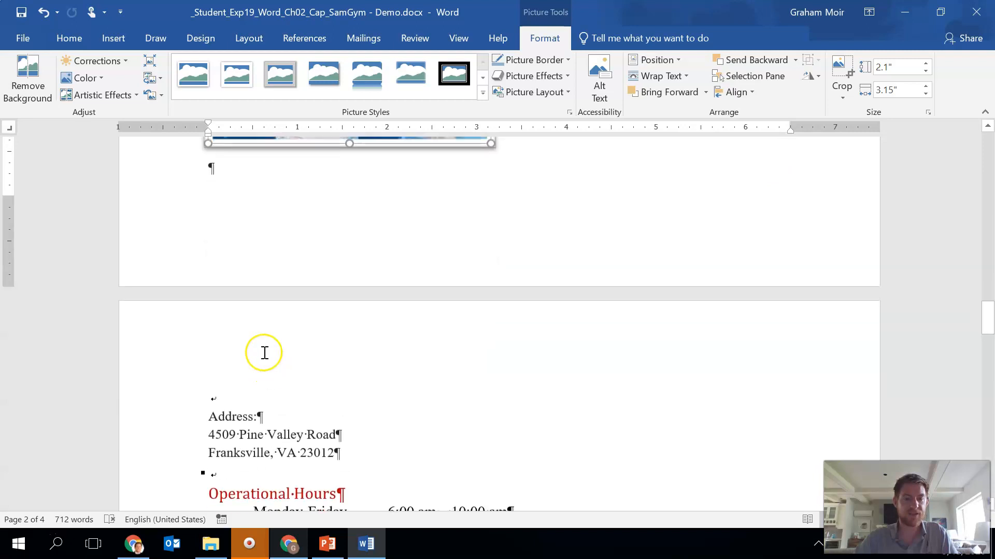
scroll(264, 353, "down", 10)
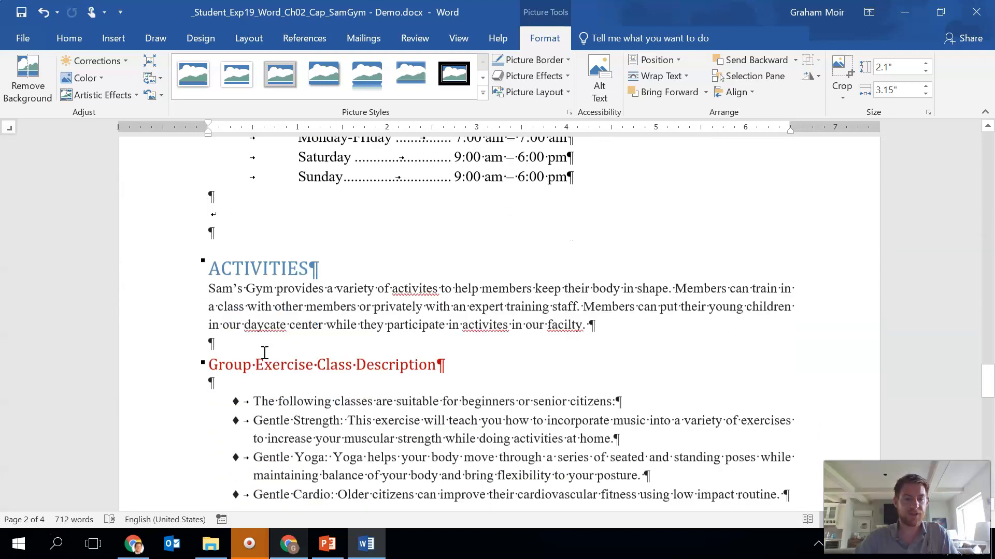
left_click(206, 318)
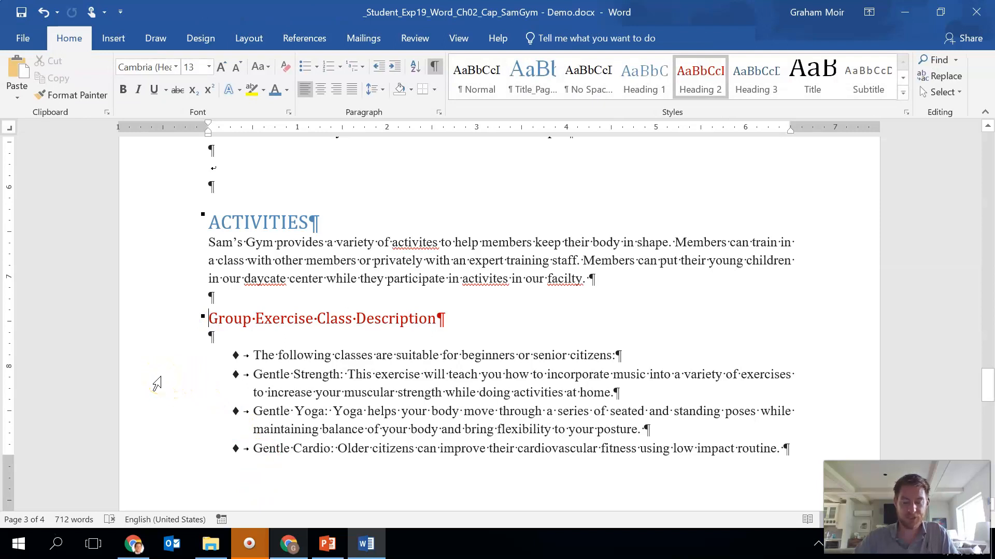
Search online pictures for 'yoga' and insert the beach yoga photo
left_click(111, 39)
left_click(159, 78)
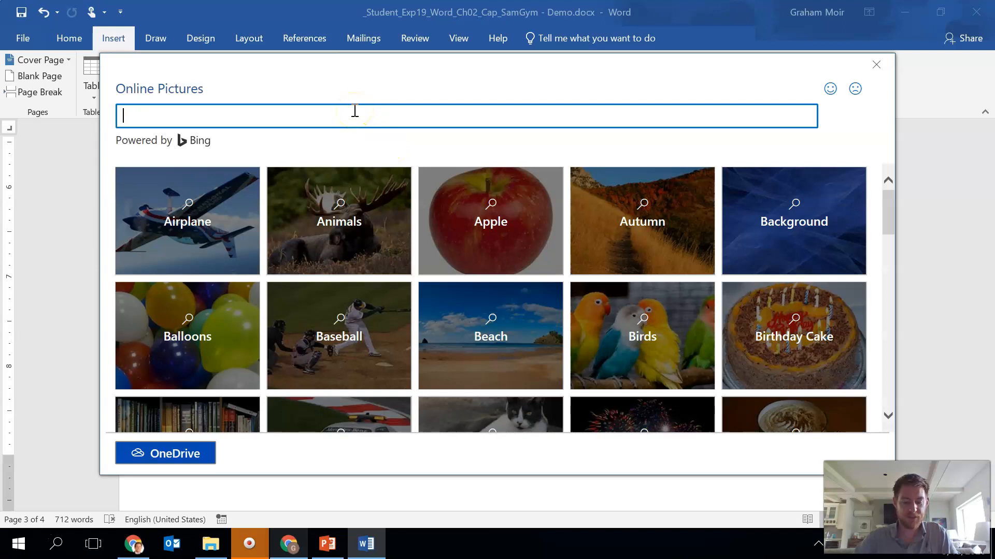
type("yogA")
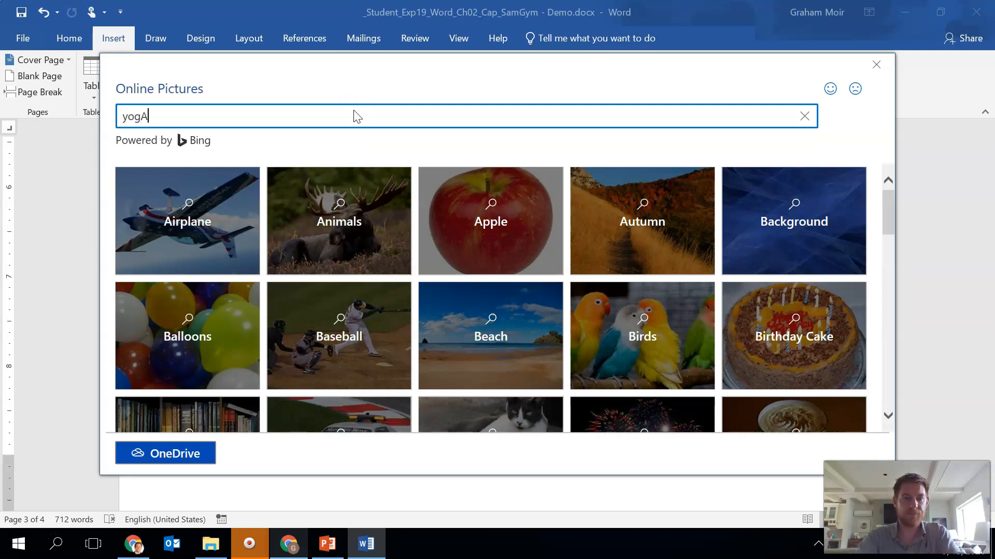
key("Return")
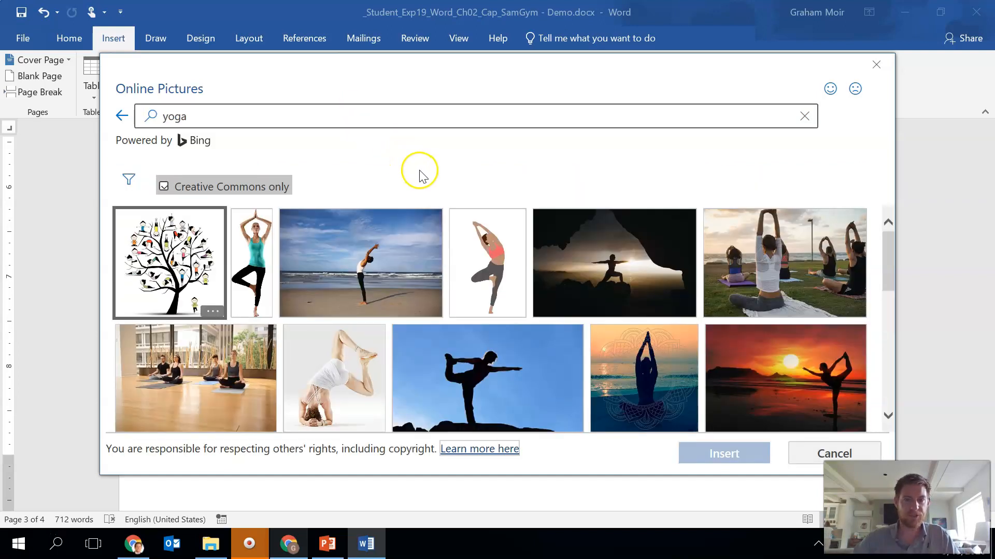
left_click(395, 269)
left_click(721, 453)
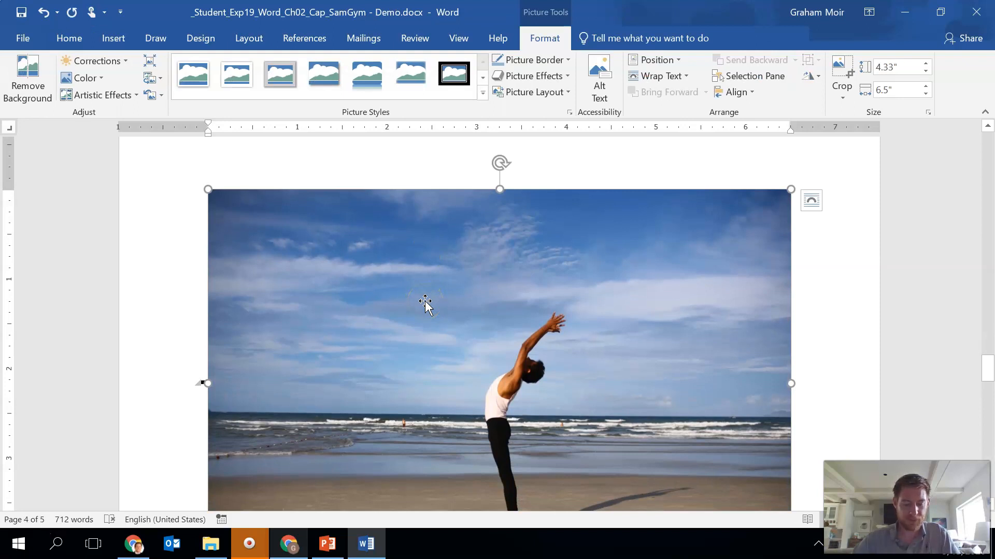
Resize the yoga photo to 2.5" high by 3.75" wide
scroll(425, 306, "down", 5)
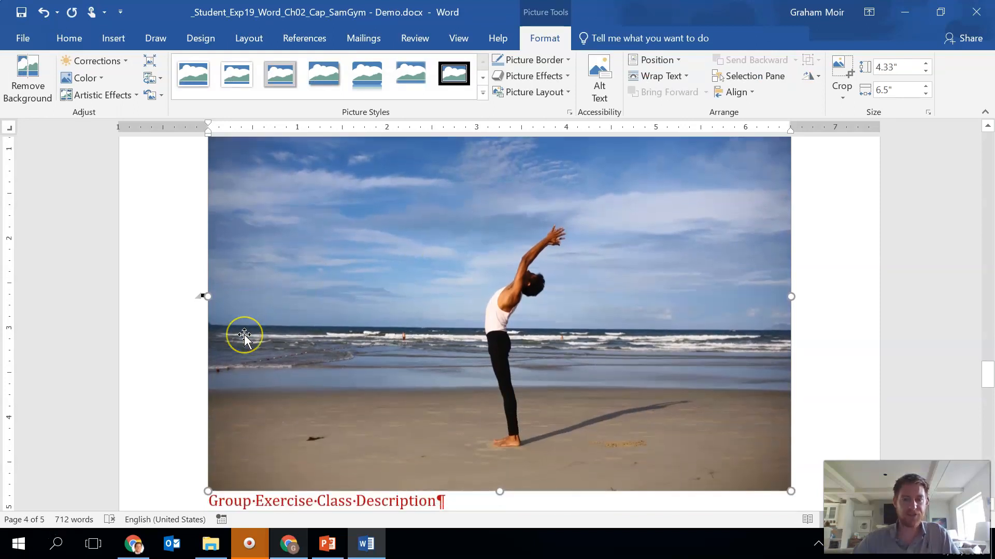
scroll(570, 269, "up", 1)
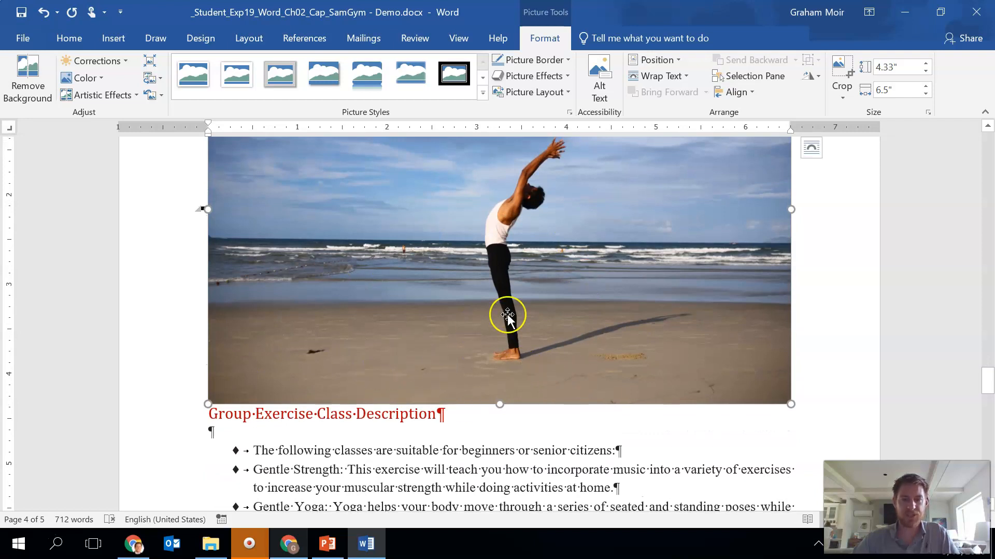
triple_click(908, 67)
type("2.5")
key("Return")
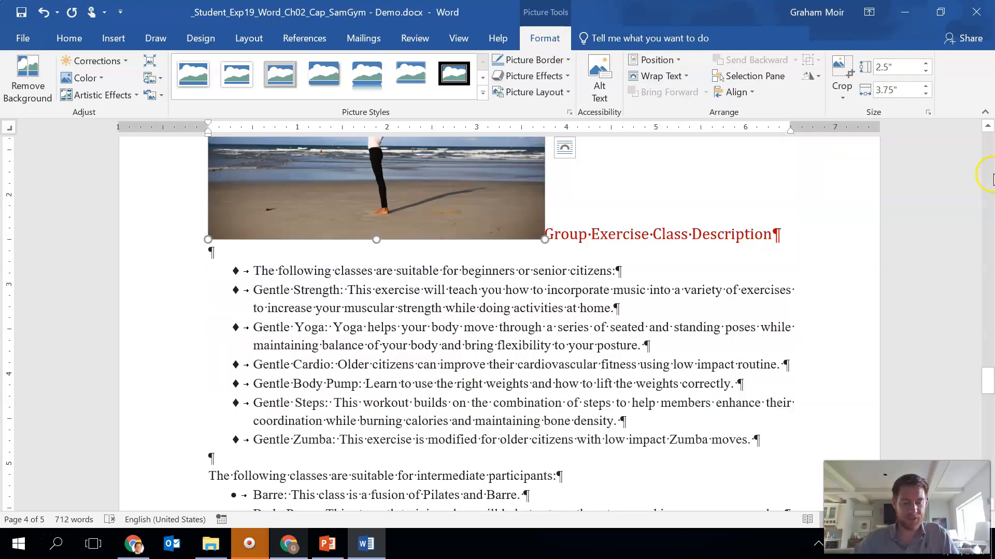
Set Top and Bottom text wrapping on the yoga photo
scroll(518, 249, "up", 3)
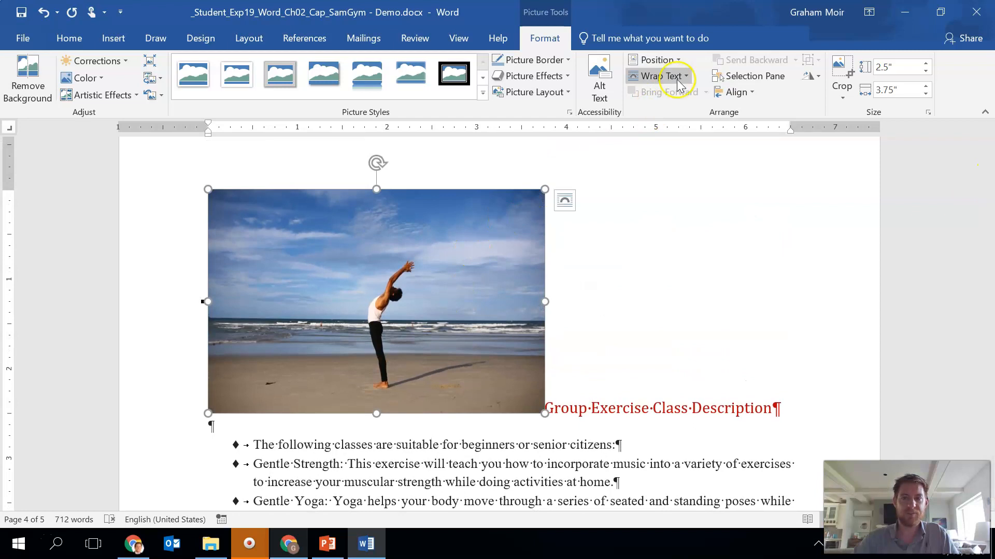
left_click(678, 84)
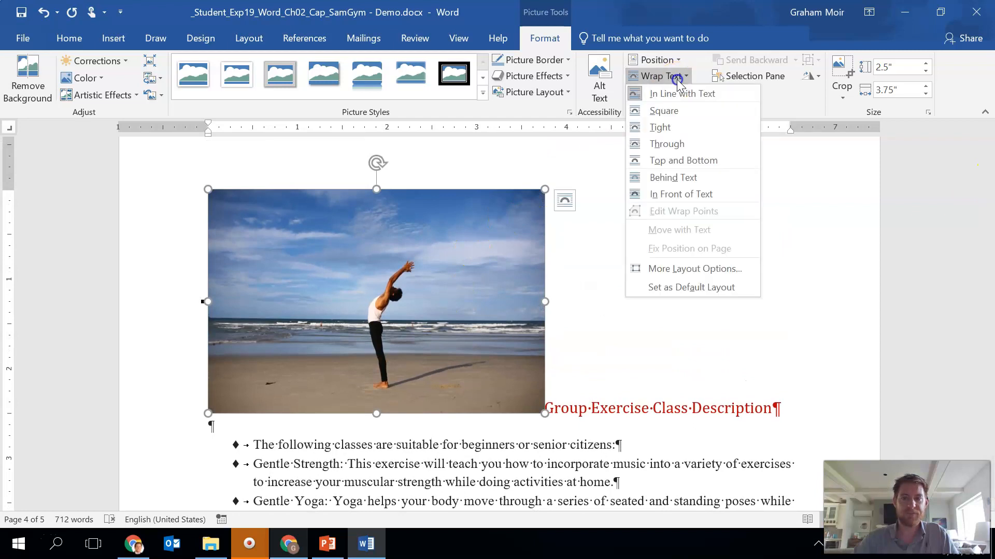
left_click(681, 158)
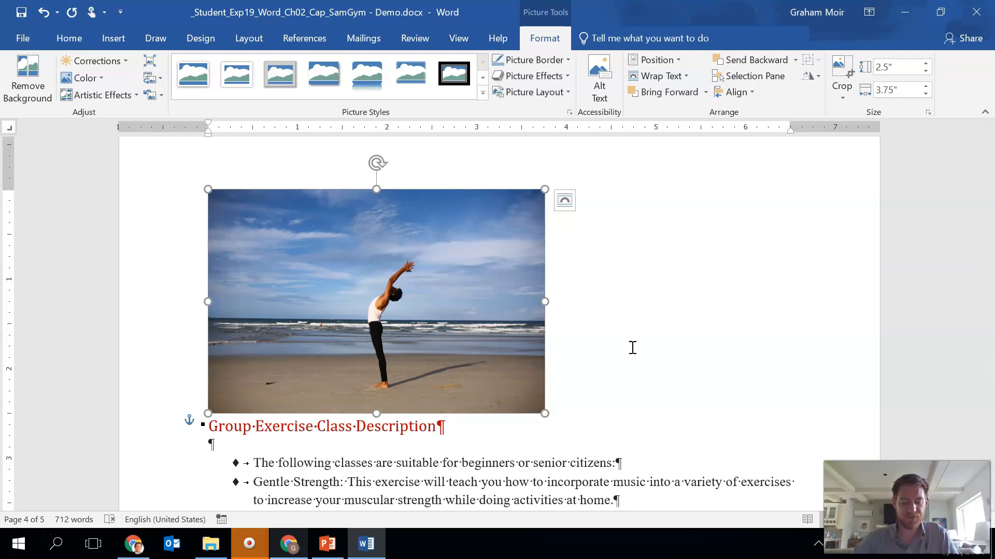
left_click(484, 95)
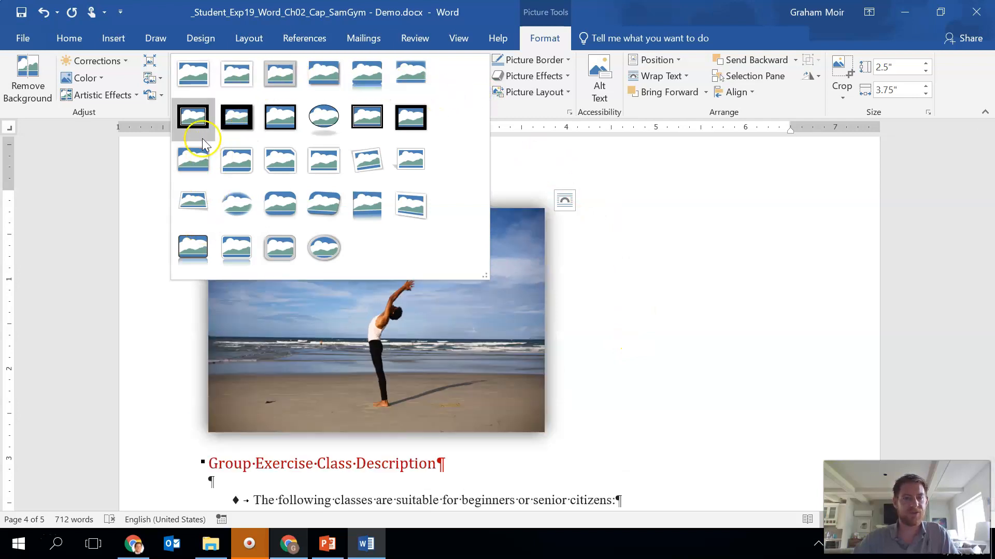
Apply the Reflected Bevel, White style and move the yoga photo below the Group Exercise heading
left_click(241, 248)
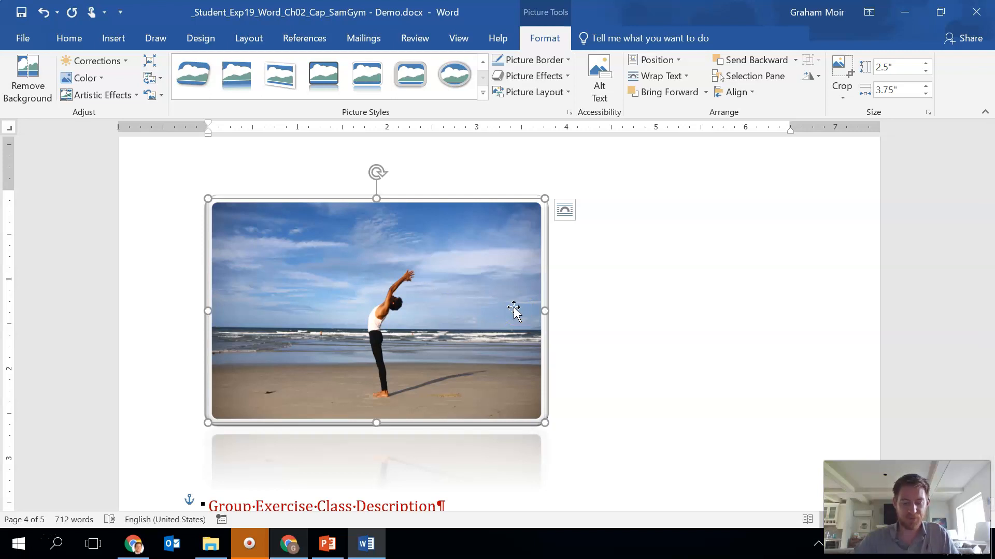
scroll(331, 234, "down", 3)
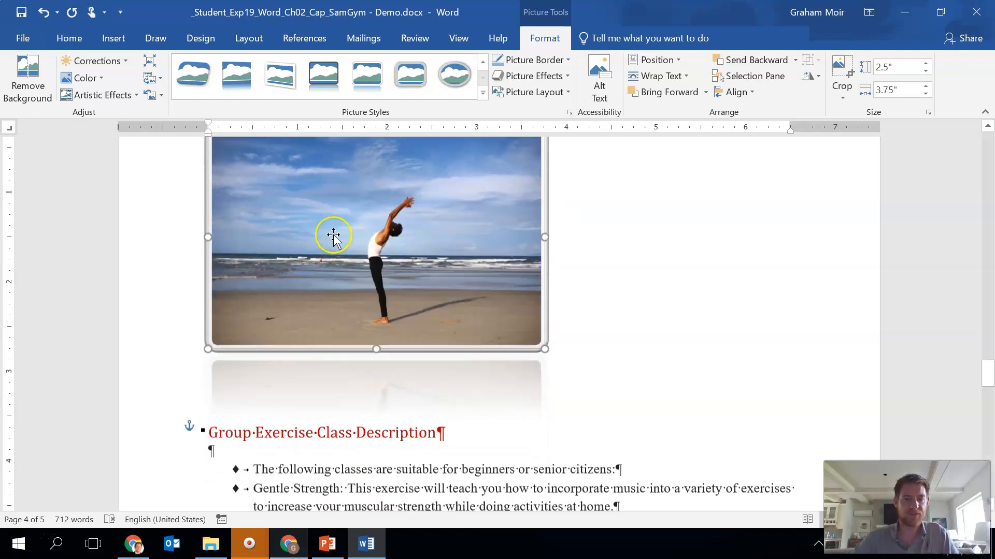
left_click_drag(312, 210, 306, 233)
scroll(309, 262, "up", 3)
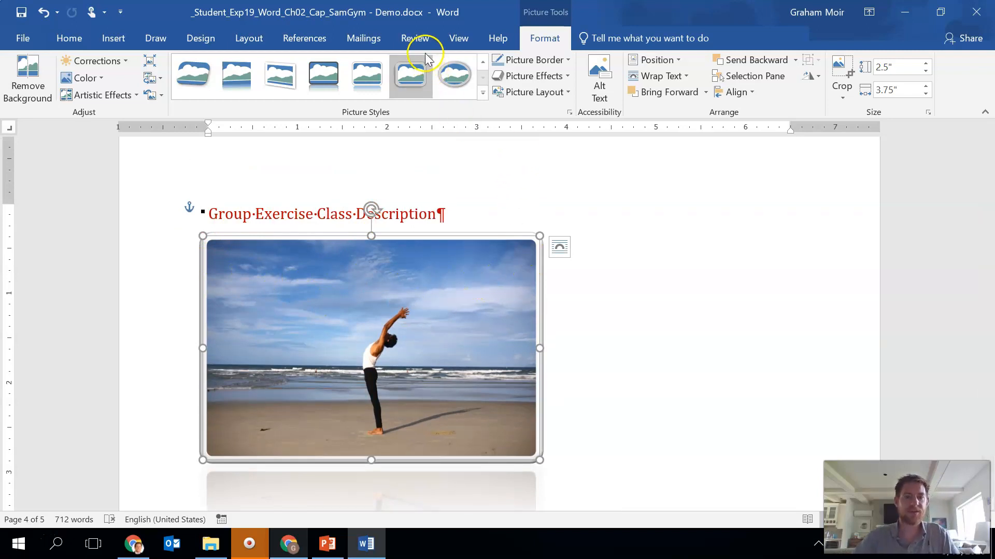
Spell-check the whole document, fixing four 'sesssions' and ignoring the flagged name
left_click(415, 42)
left_click(14, 85)
left_click(473, 317)
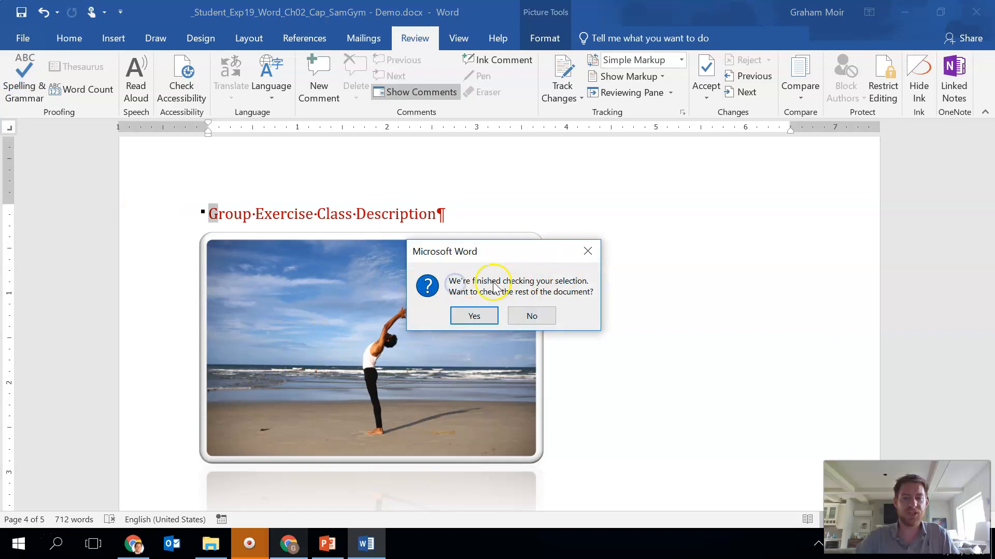
left_click(473, 317)
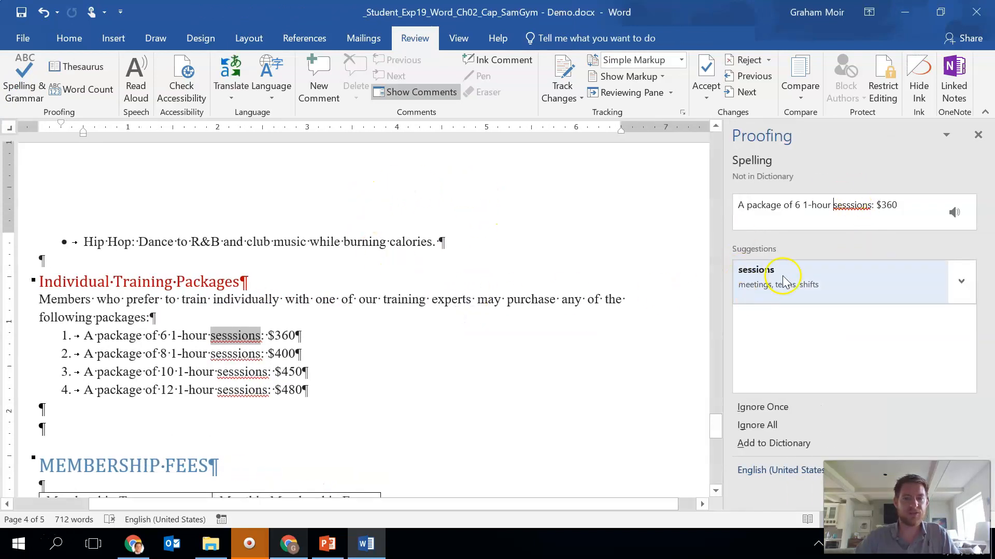
left_click(815, 285)
left_click(815, 285)
left_click(814, 285)
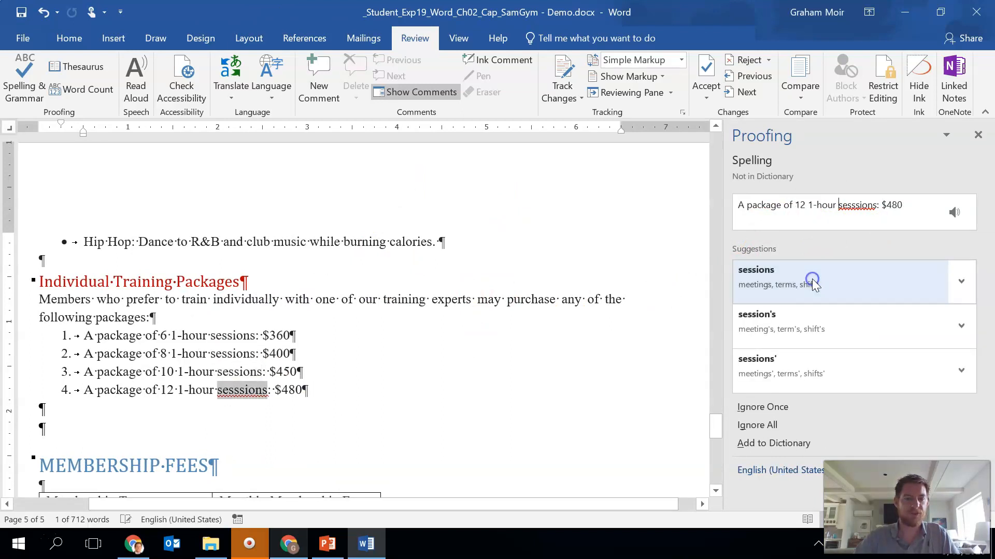
left_click(815, 285)
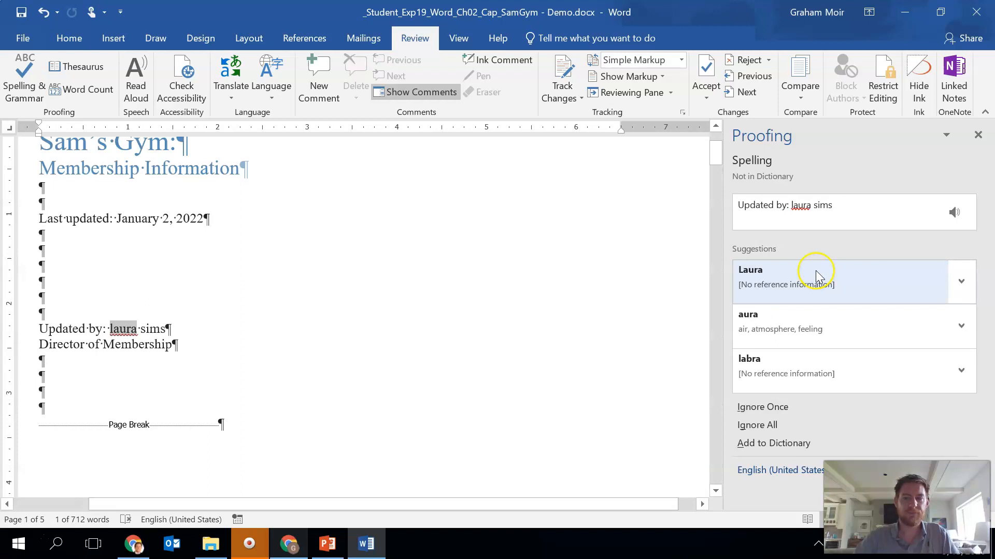
left_click(769, 284)
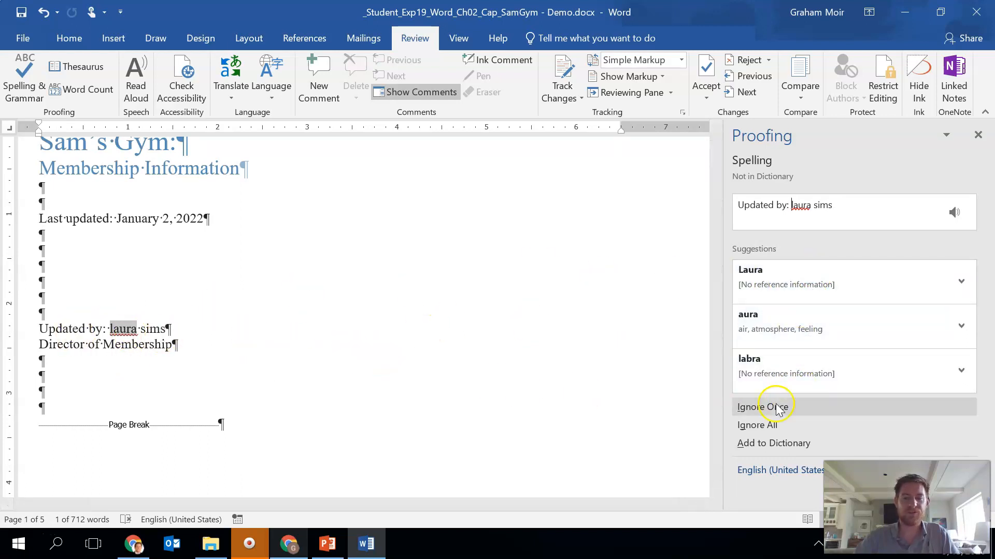
left_click(815, 407)
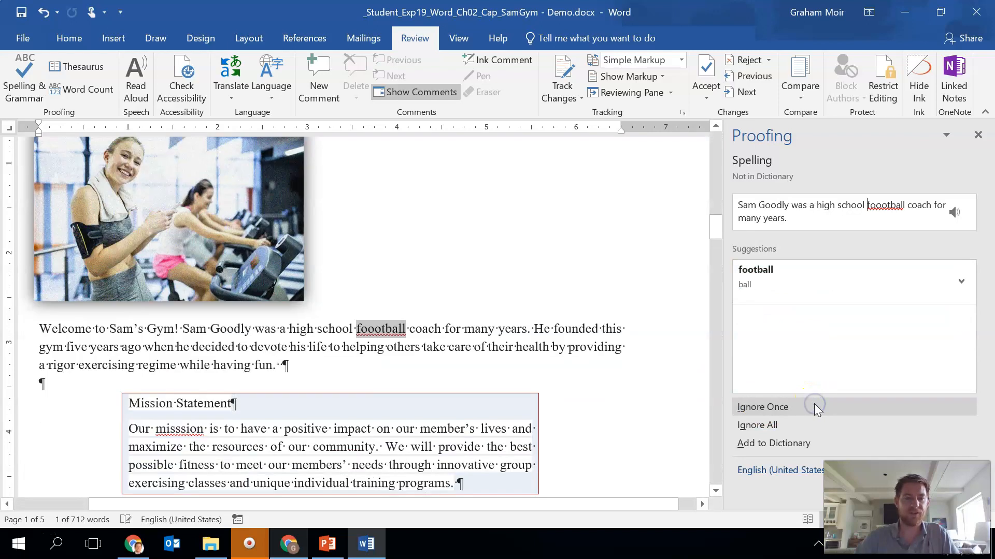
Correct foootball, misssion, palour, shower, activites, daycate and facilty, then finish the check
left_click(798, 282)
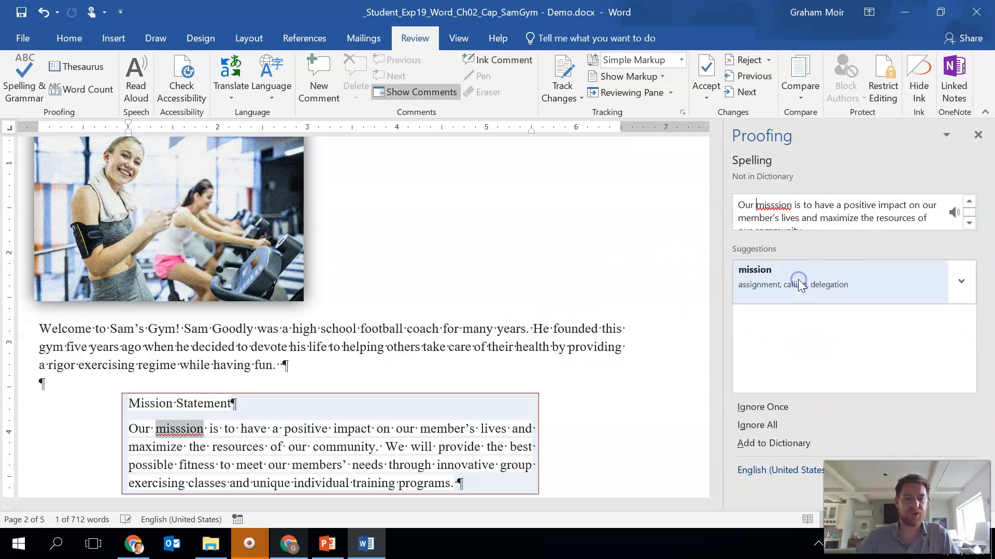
left_click(799, 284)
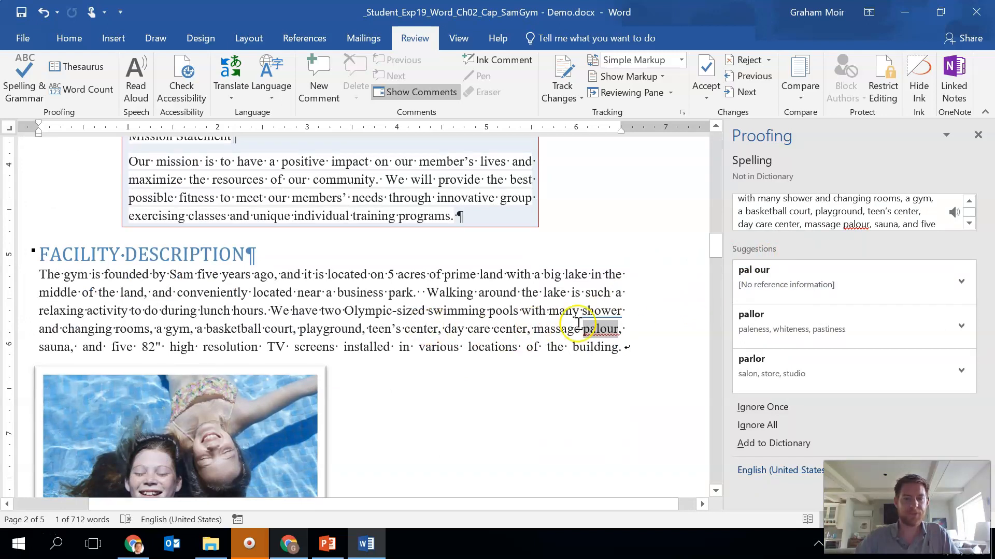
left_click(795, 367)
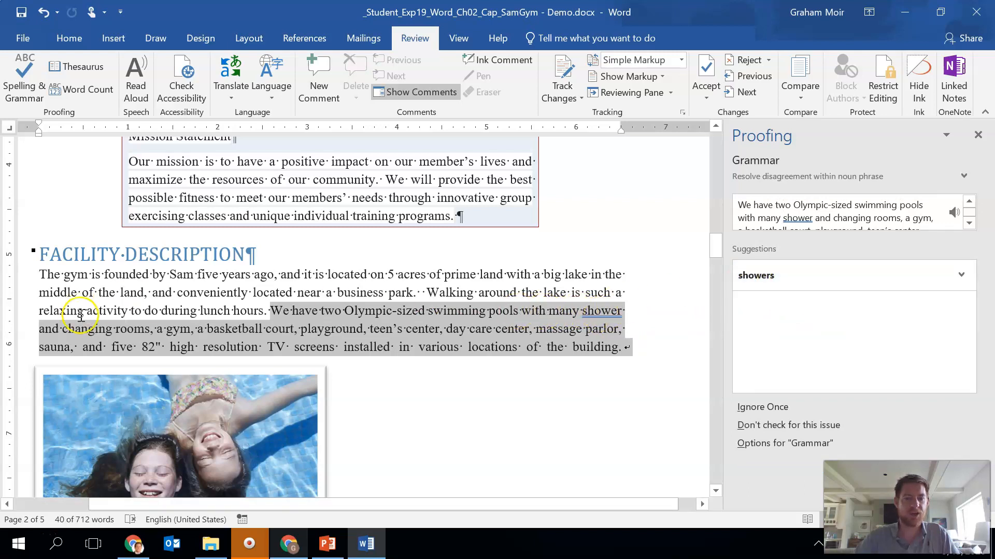
left_click(818, 282)
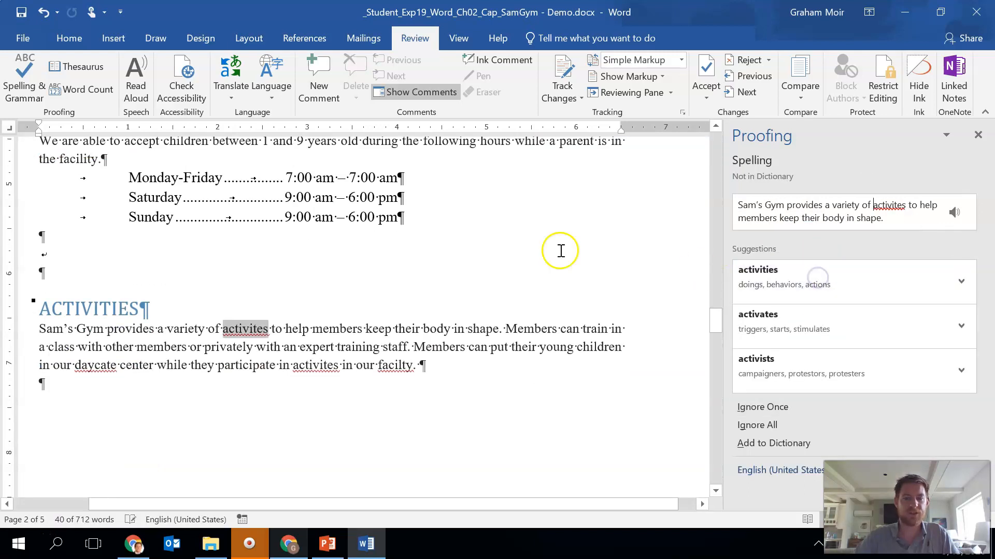
left_click(833, 292)
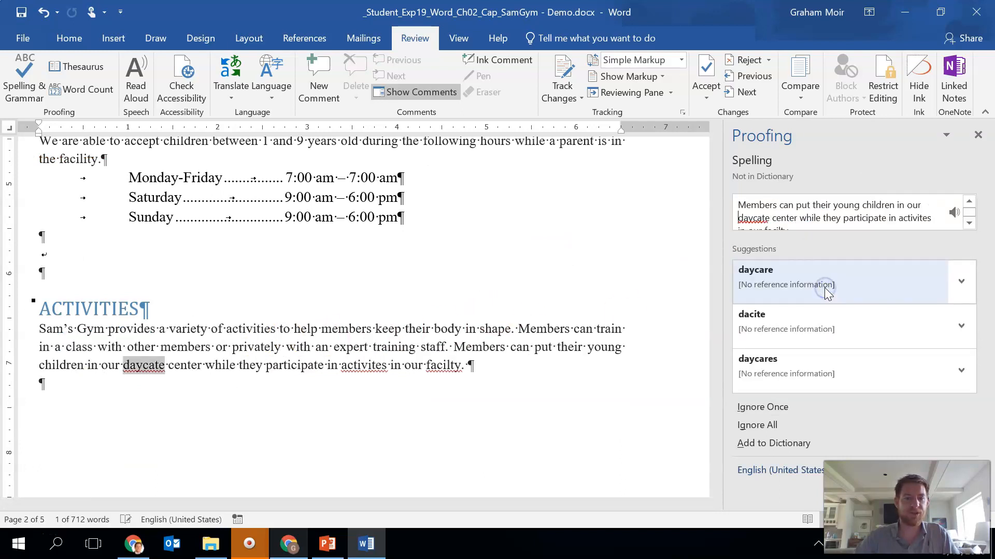
left_click(824, 287)
left_click(827, 291)
left_click(824, 290)
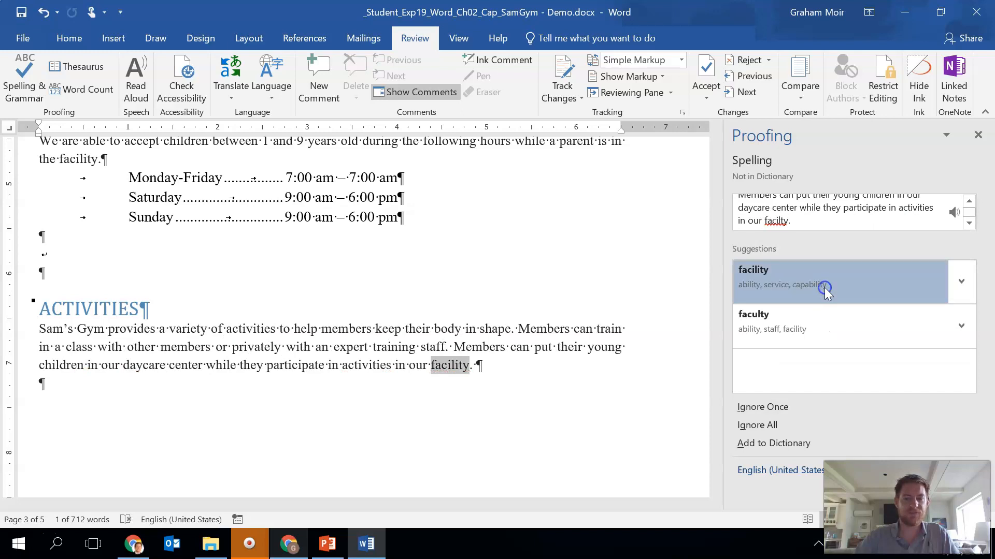
left_click(515, 310)
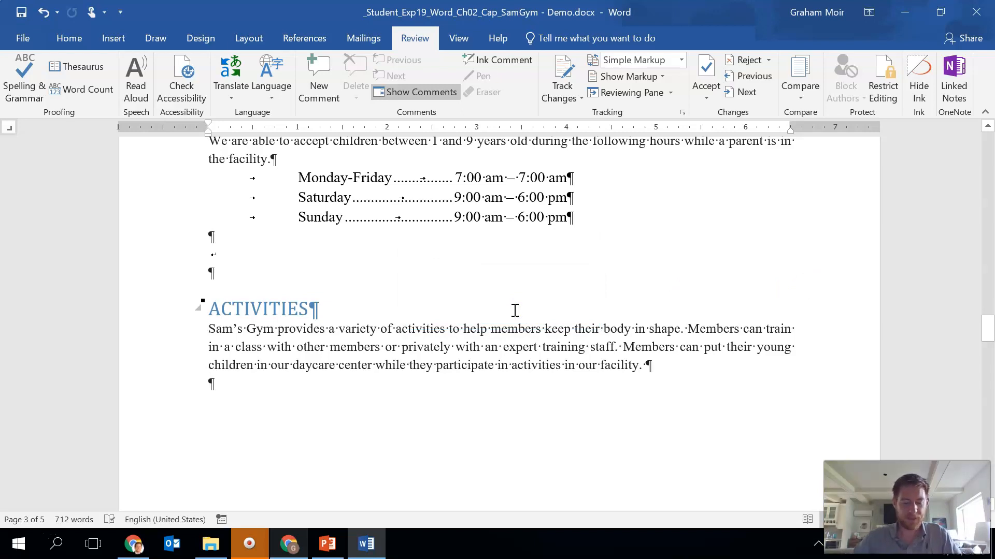
Switch the document to Outline view
left_click(495, 292)
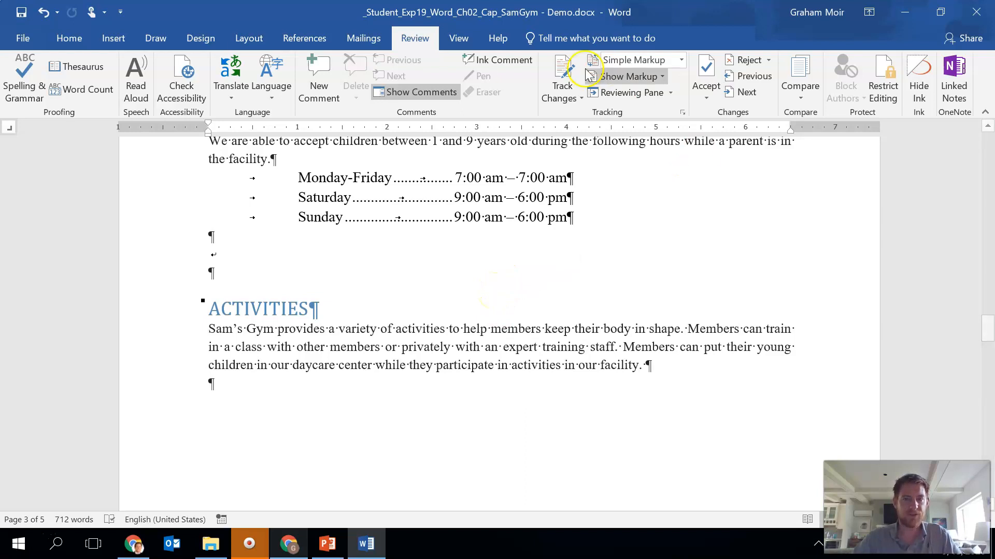
left_click(455, 39)
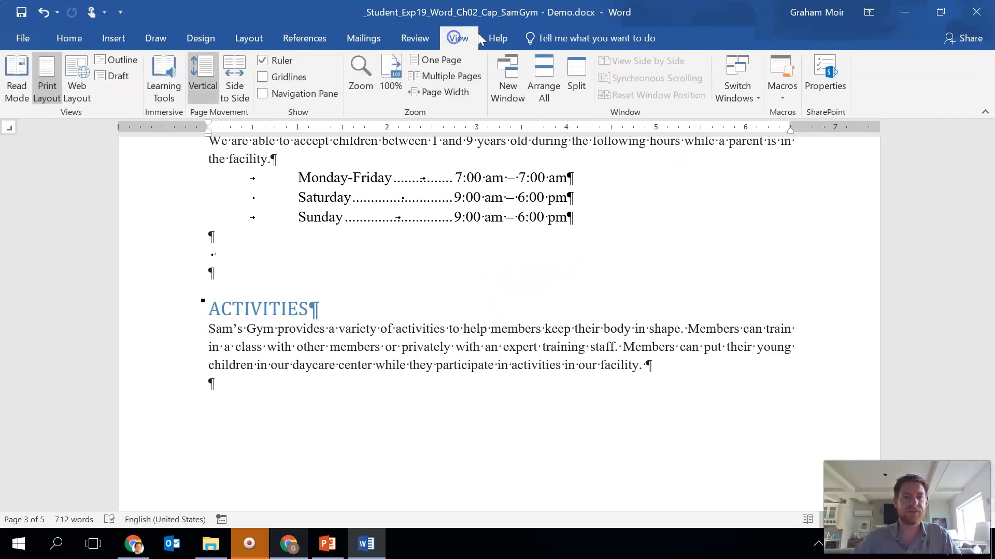
left_click(119, 62)
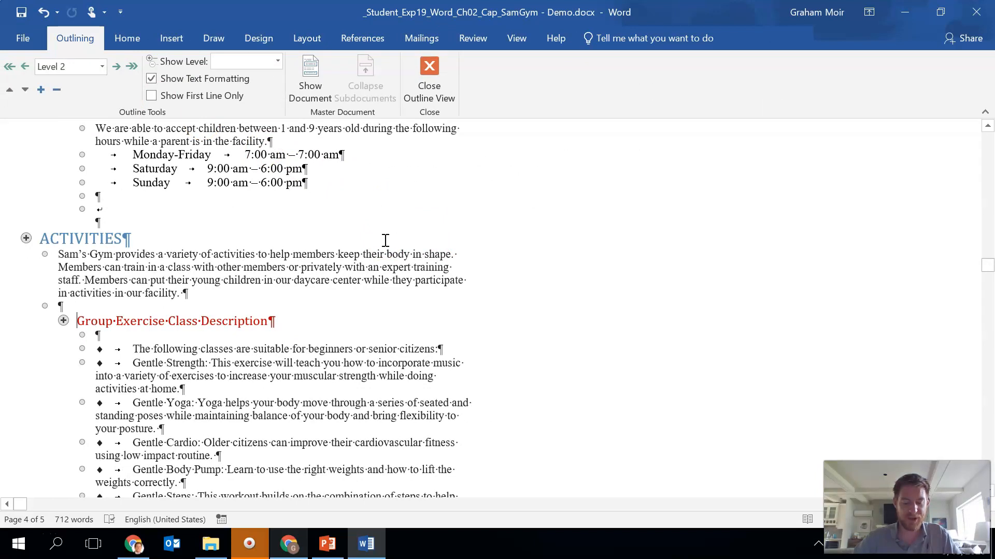
Show headings to Level 2 and move MEMBERSHIP FEES above ACTIVITIES
left_click(277, 61)
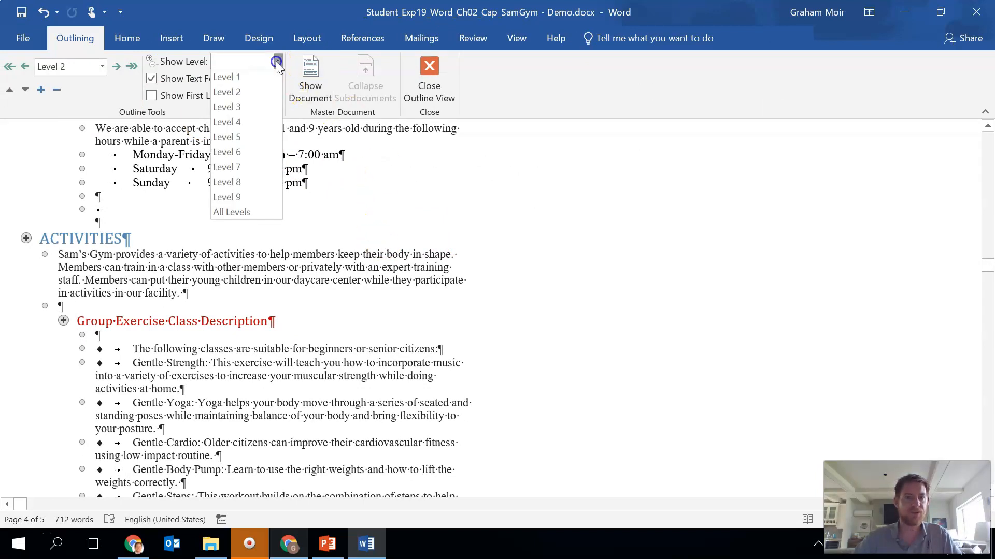
left_click(263, 92)
scroll(328, 304, "up", 3)
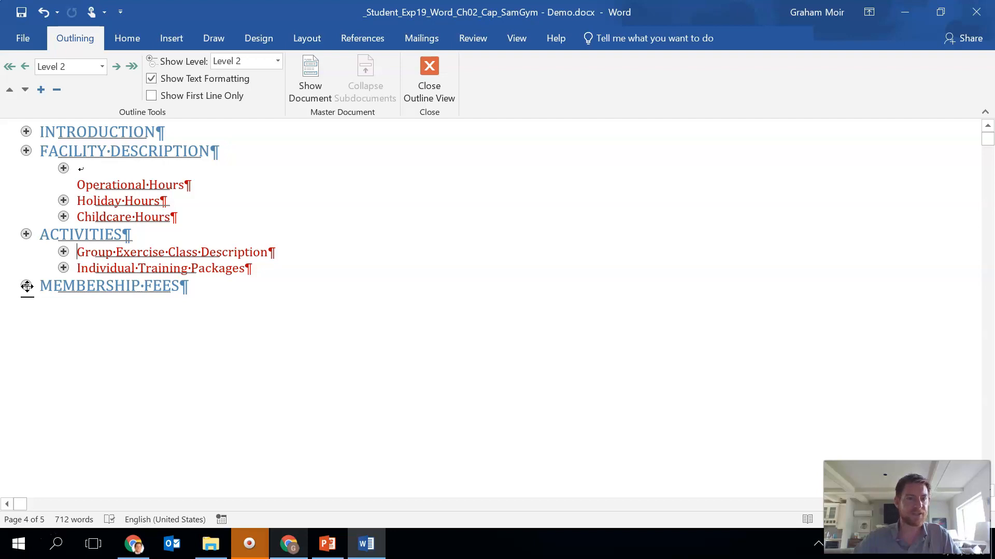
left_click_drag(27, 286, 26, 231)
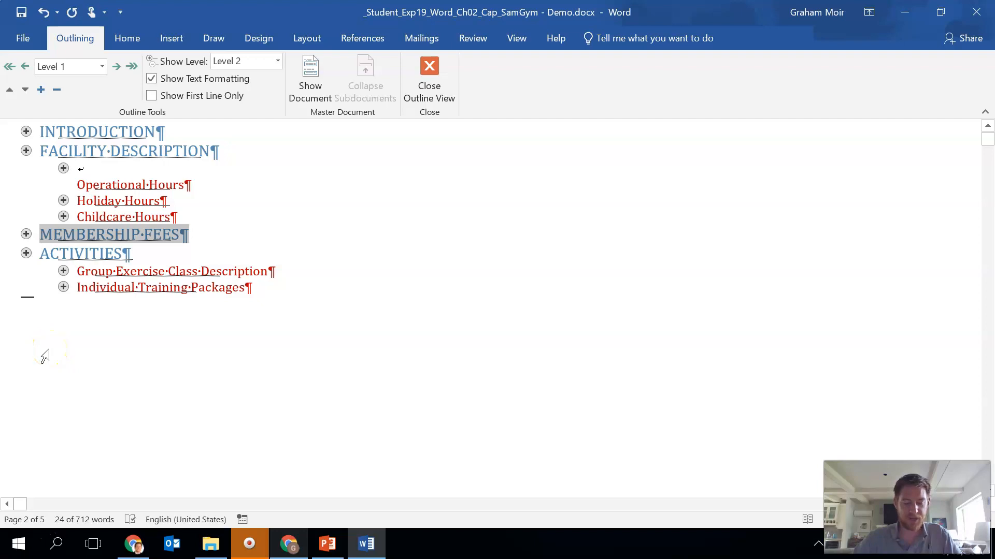
Delete the blank line above Operational Hours and close Outline view
left_click(99, 169)
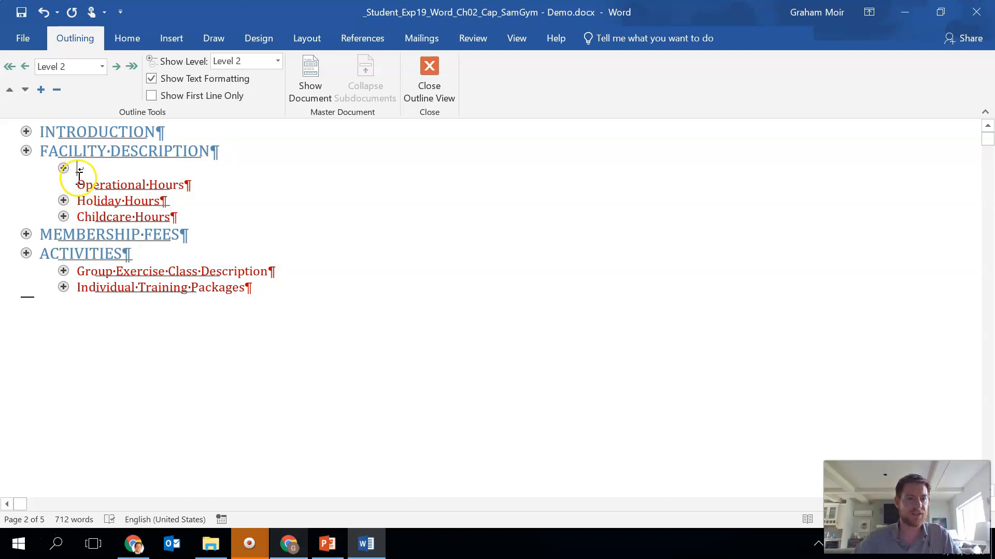
left_click(77, 184)
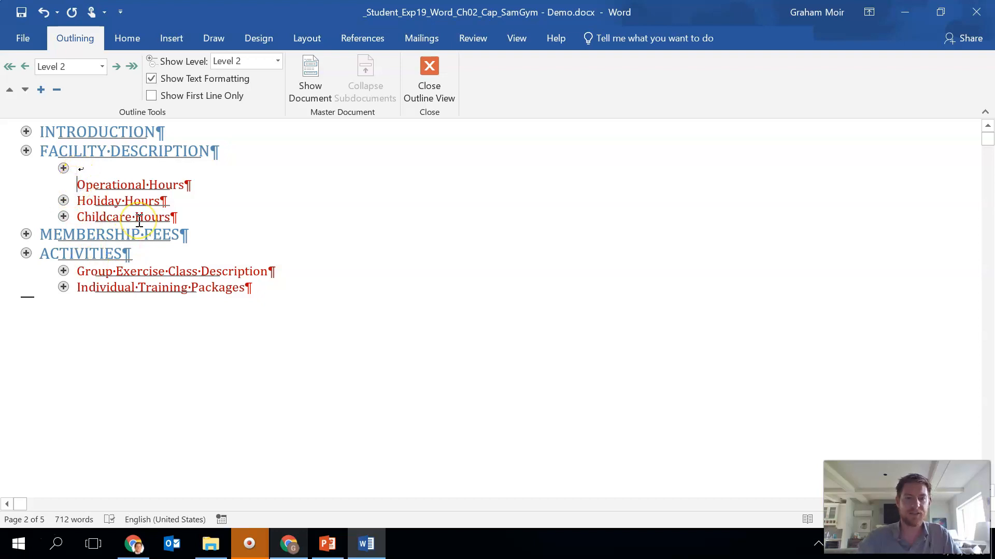
key("BackSpace")
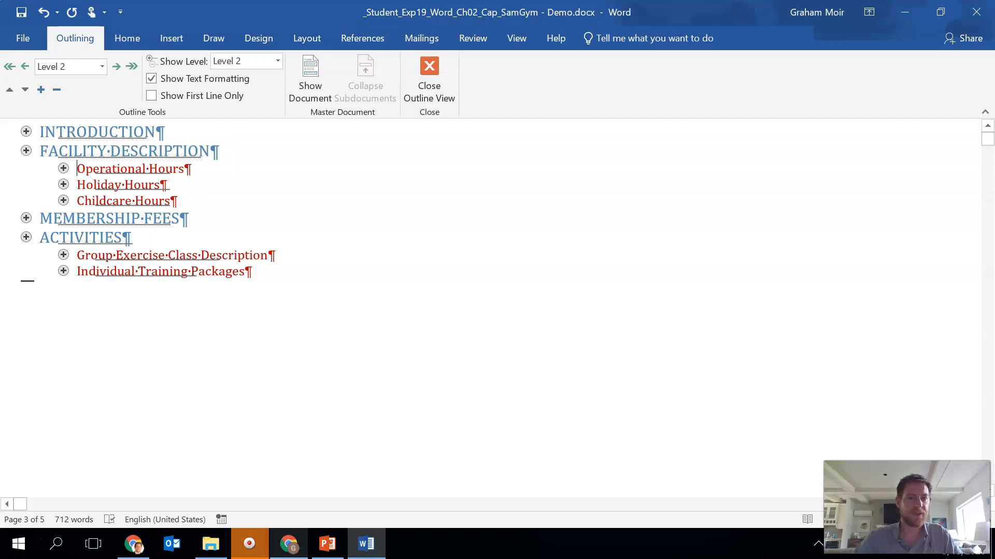
left_click(431, 103)
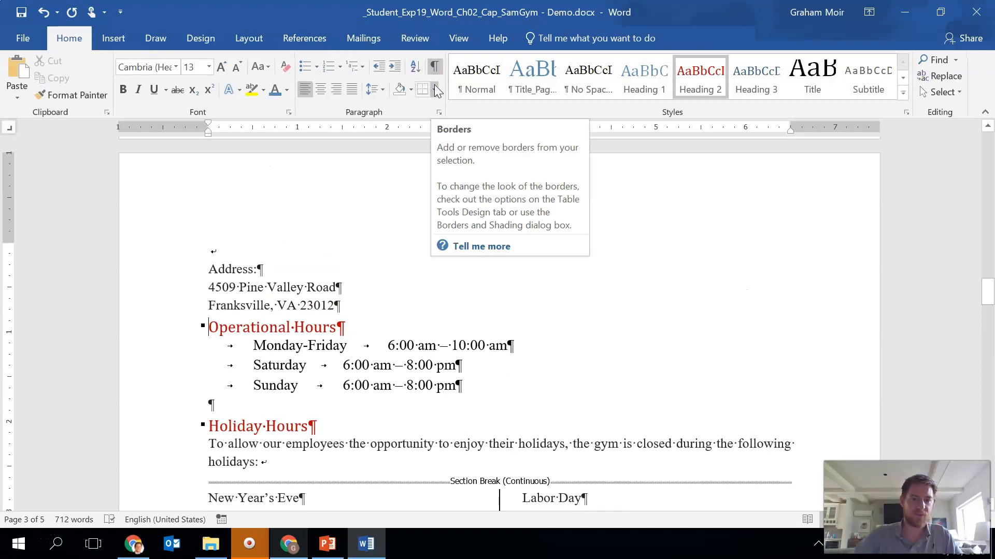
Return to the opening-hours text and save the document
left_click(418, 346)
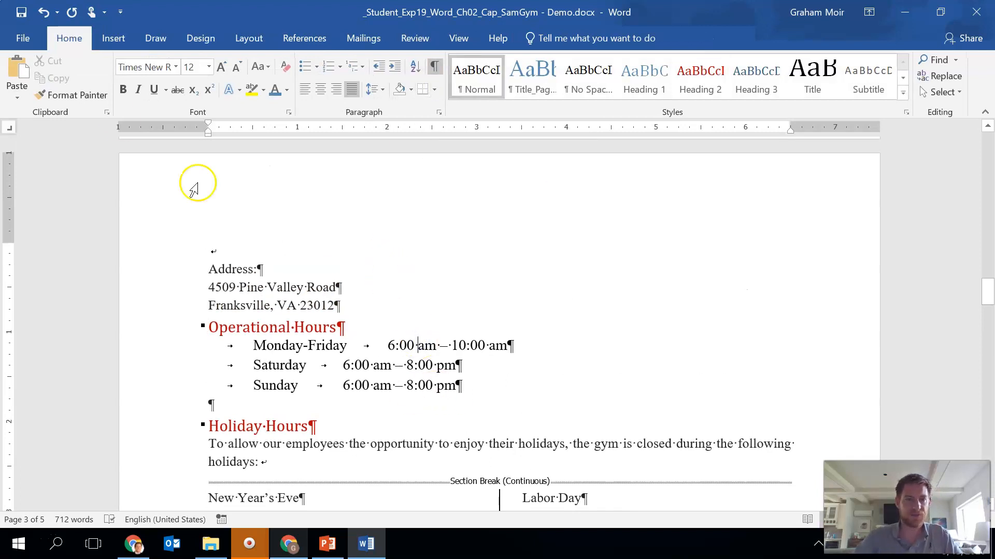
left_click(21, 13)
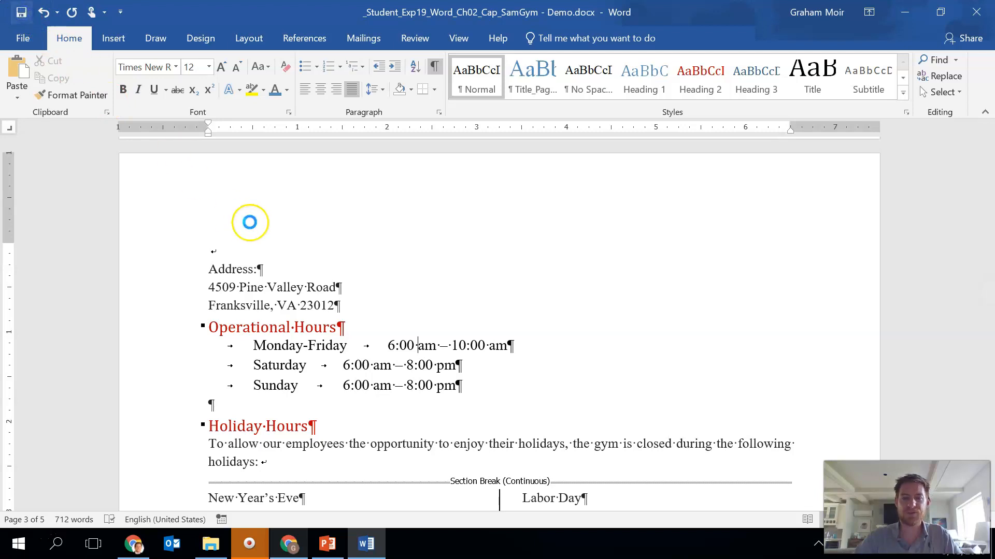